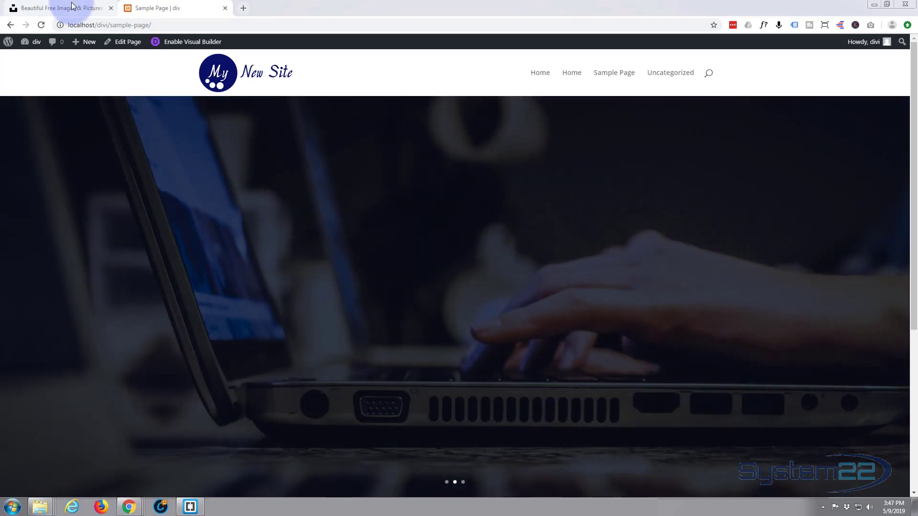
Step: Switch to the Unsplash site and search its free photos for "computers"
left_click(66, 9)
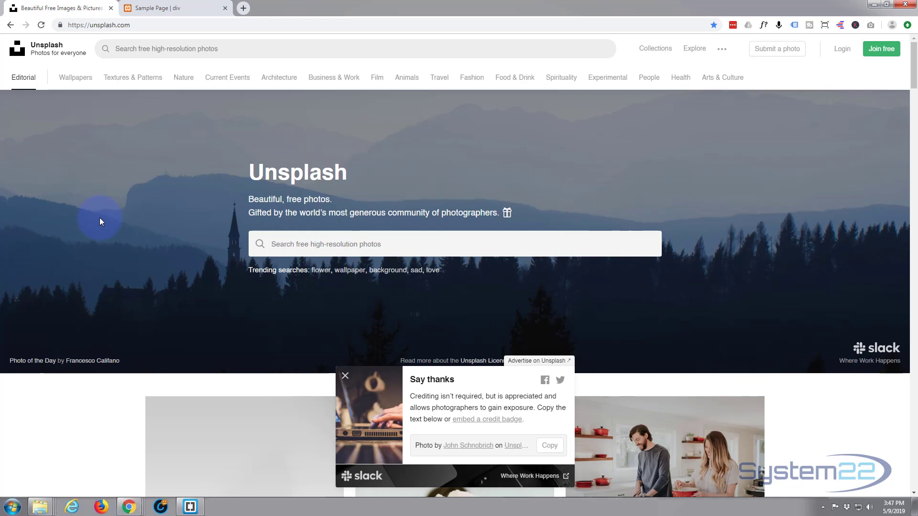
scroll(100, 217, "down", 1)
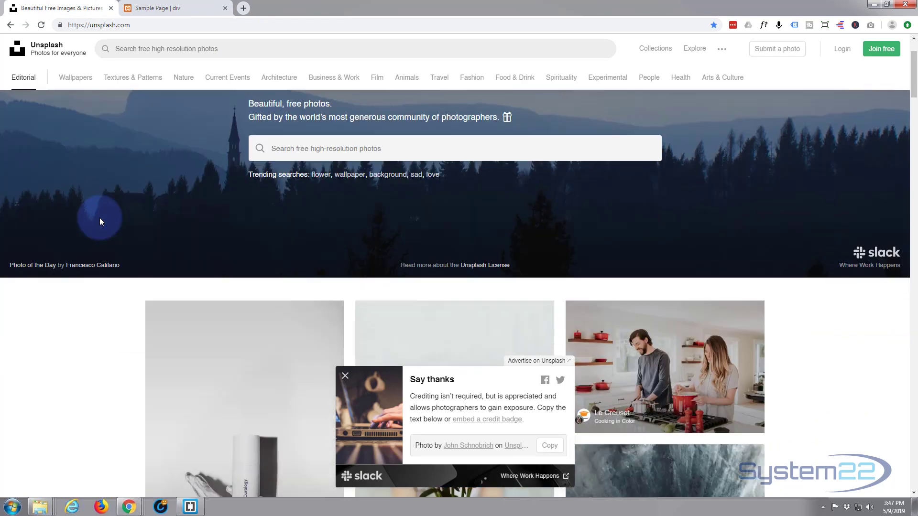
left_click(327, 191)
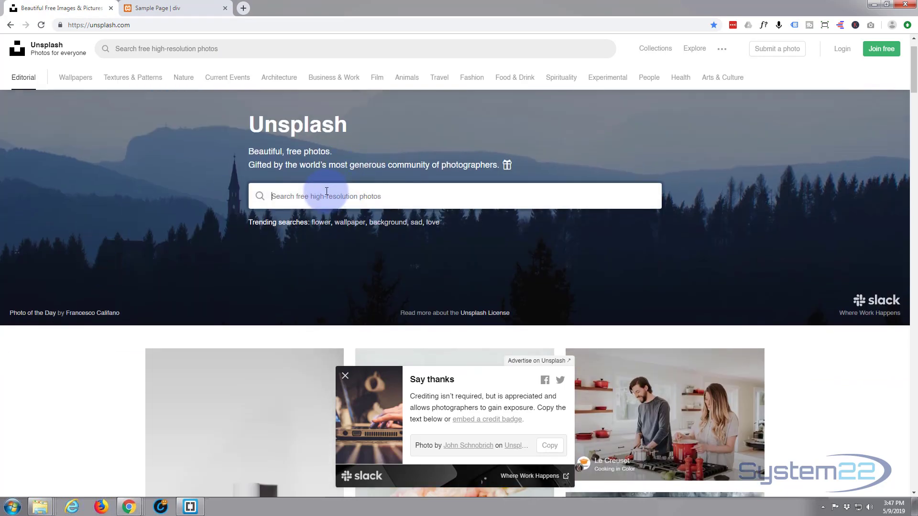
type("comp")
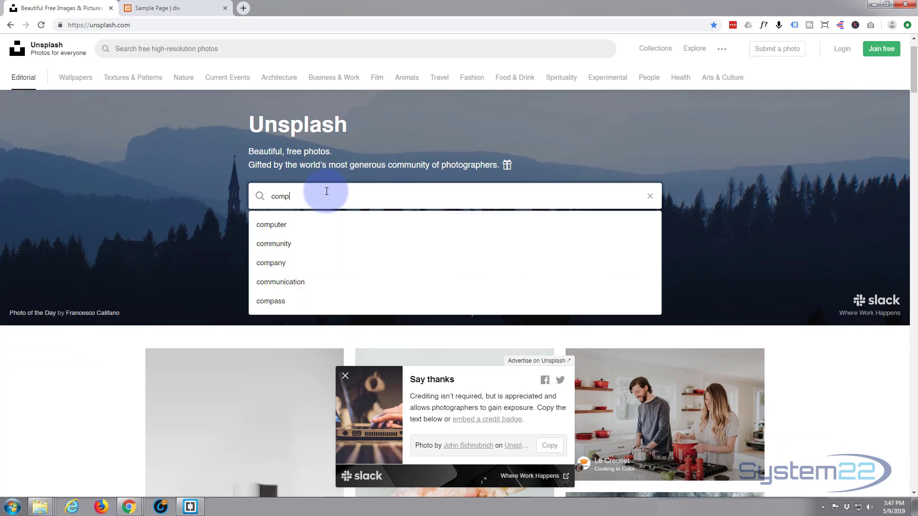
type("uters")
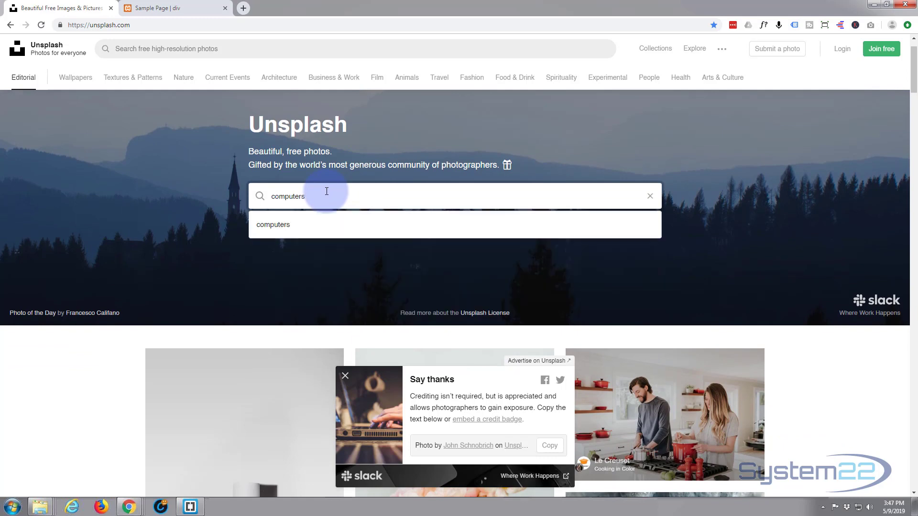
key("Return")
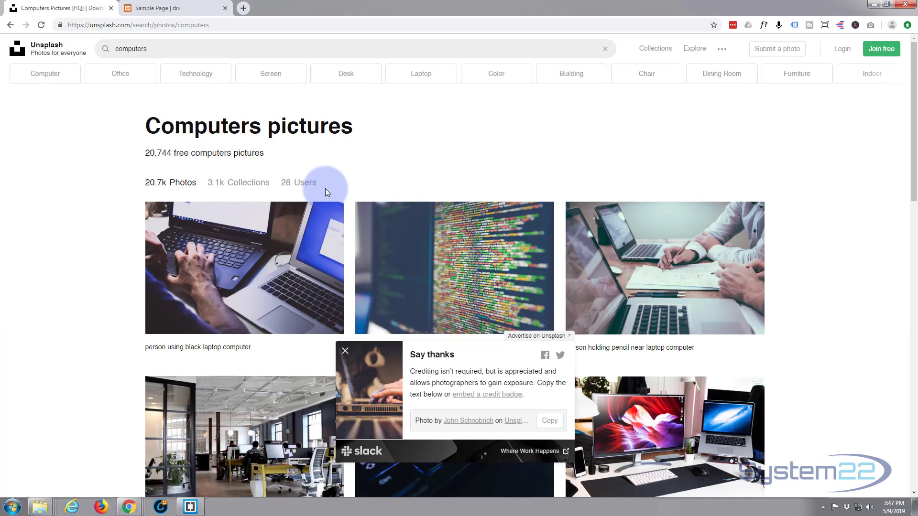
Step: Download the photo of a person holding a pencil near a laptop computer and dismiss the download notice
mouse_move(723, 301)
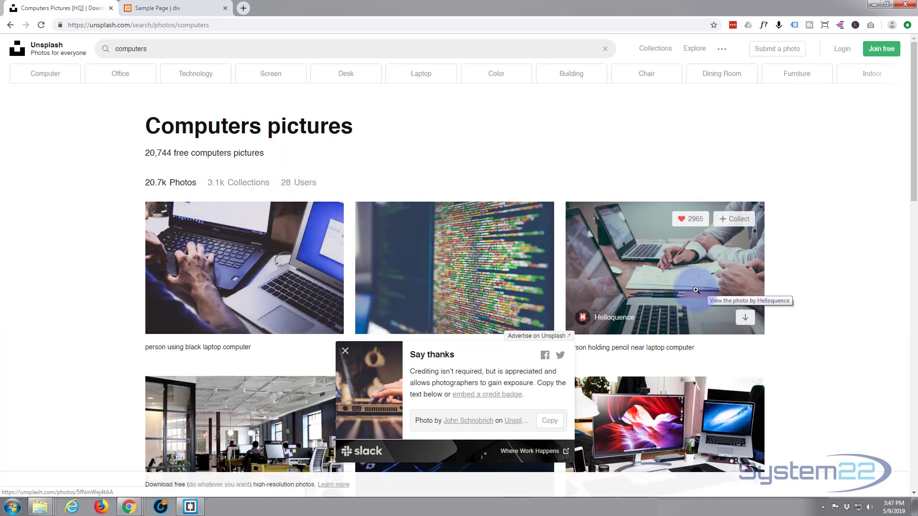
left_click(744, 318)
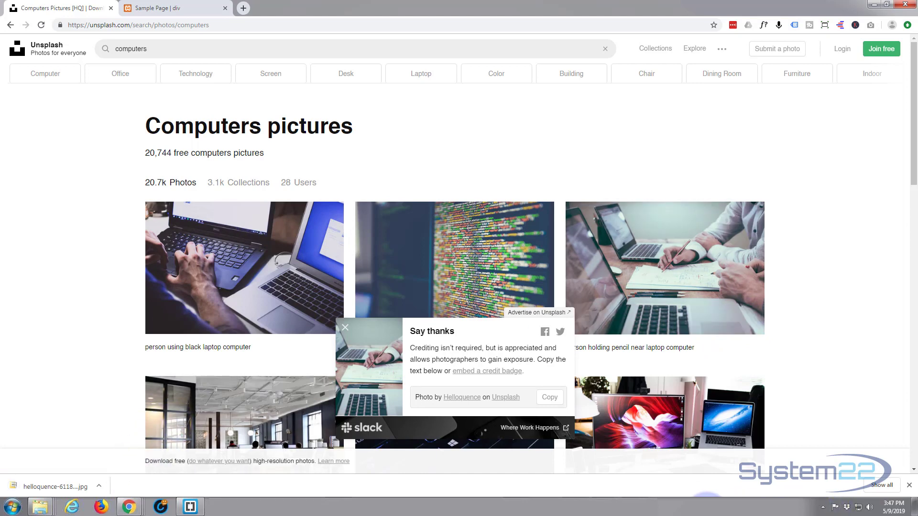
left_click(909, 485)
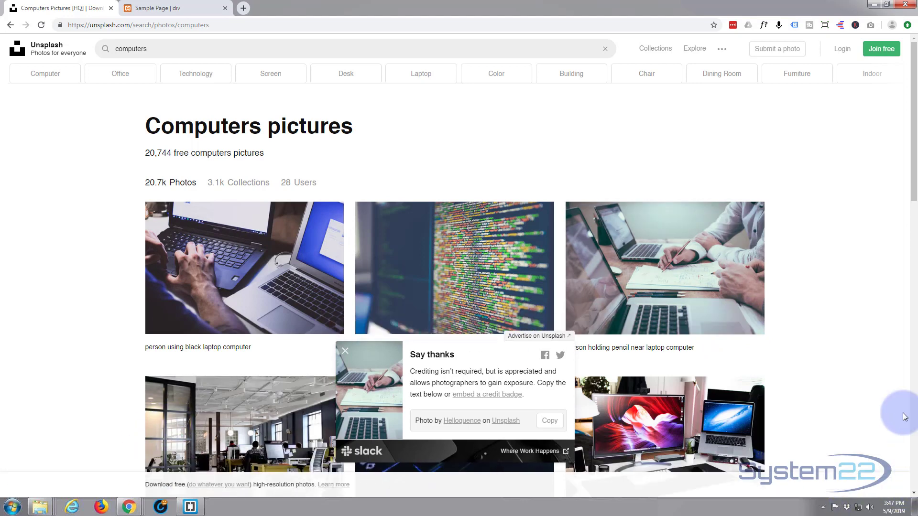
Step: Return to the WordPress site, create a new page titled "Home New" and publish it
left_click(154, 9)
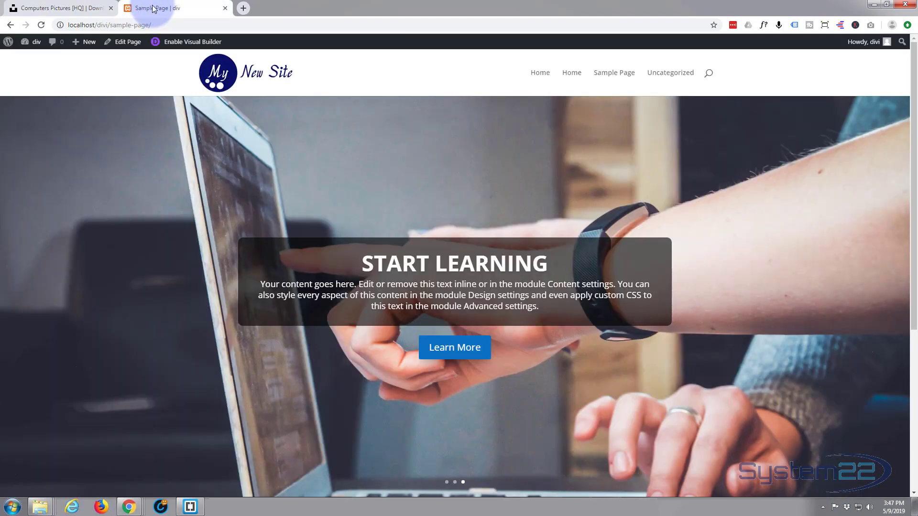
mouse_move(24, 46)
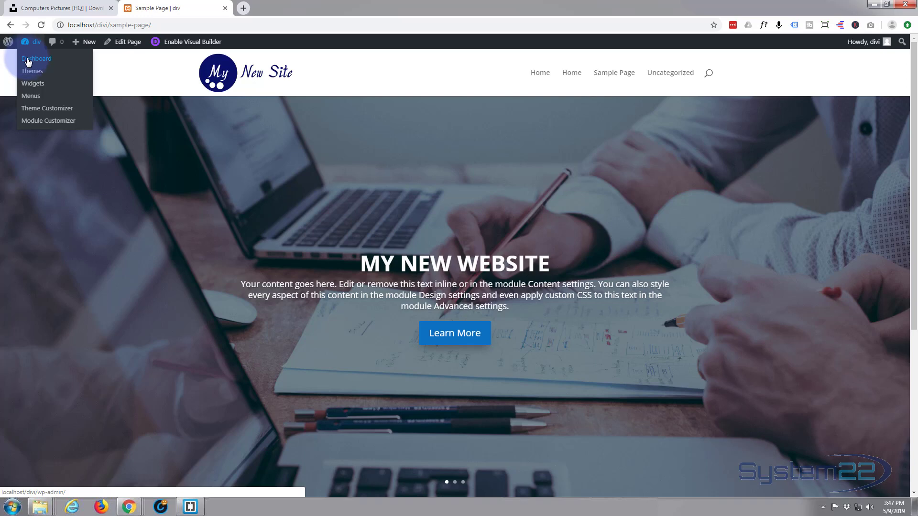
mouse_move(85, 44)
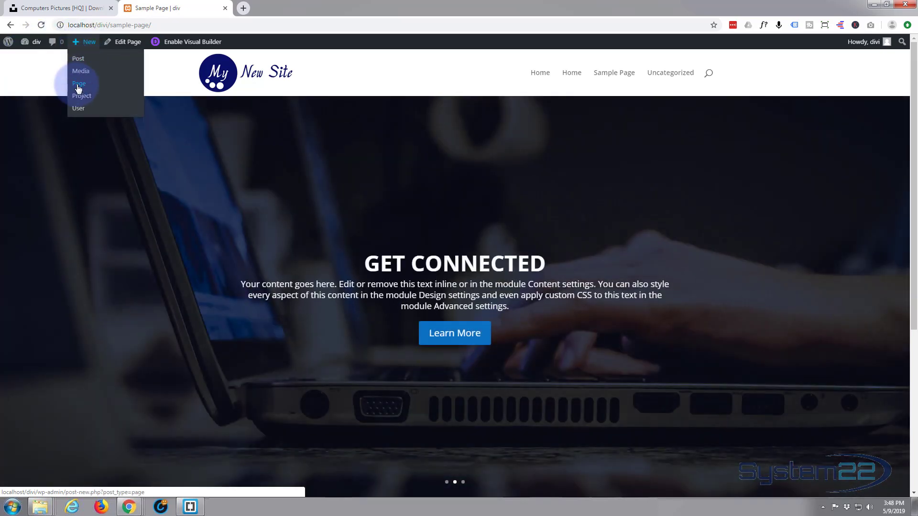
left_click(78, 86)
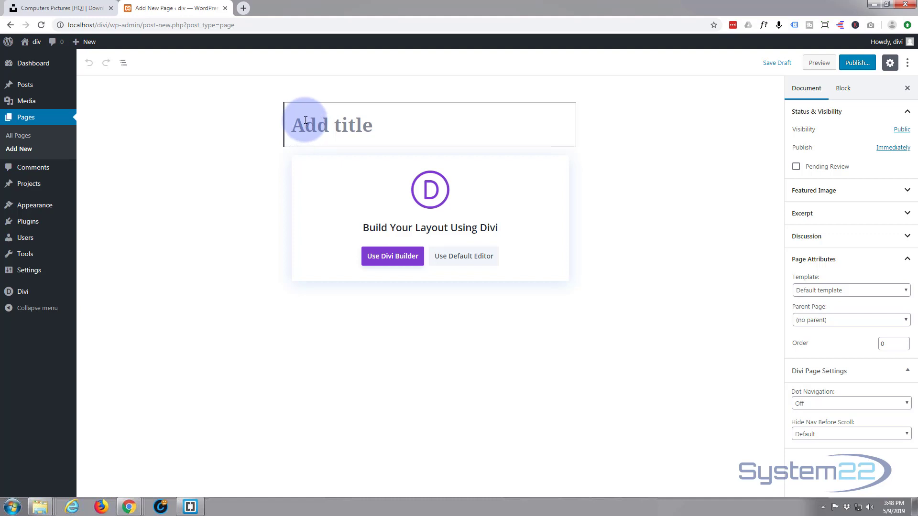
type("Home New")
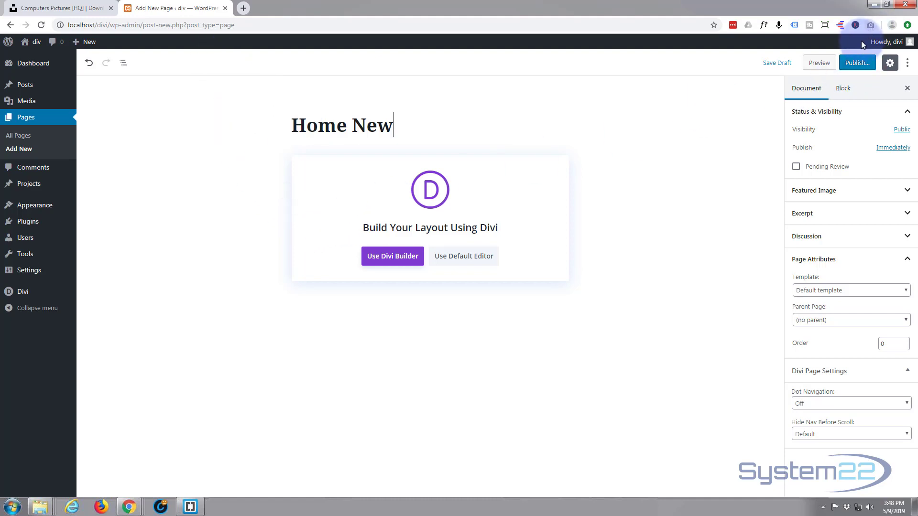
left_click(858, 63)
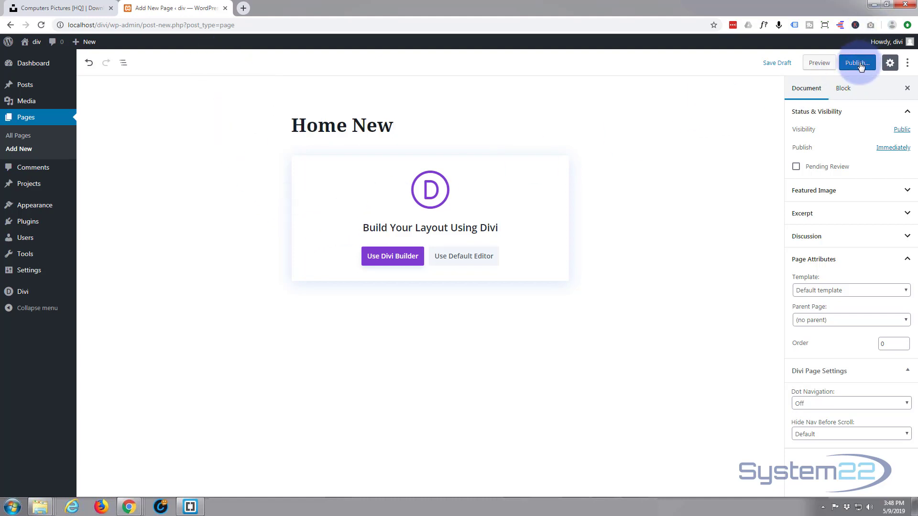
left_click(859, 64)
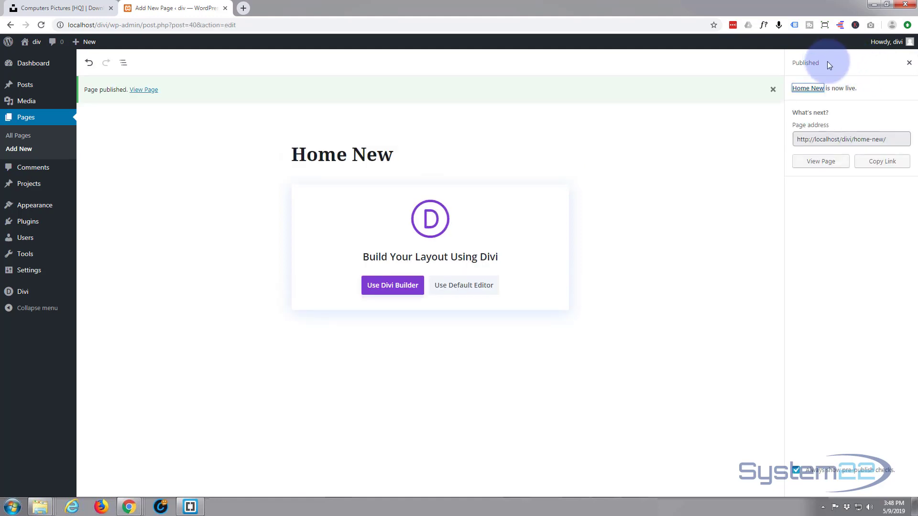
Step: Open the new page in the Divi Builder, choose to build from scratch, and dismiss the row insertion dialog
left_click(389, 285)
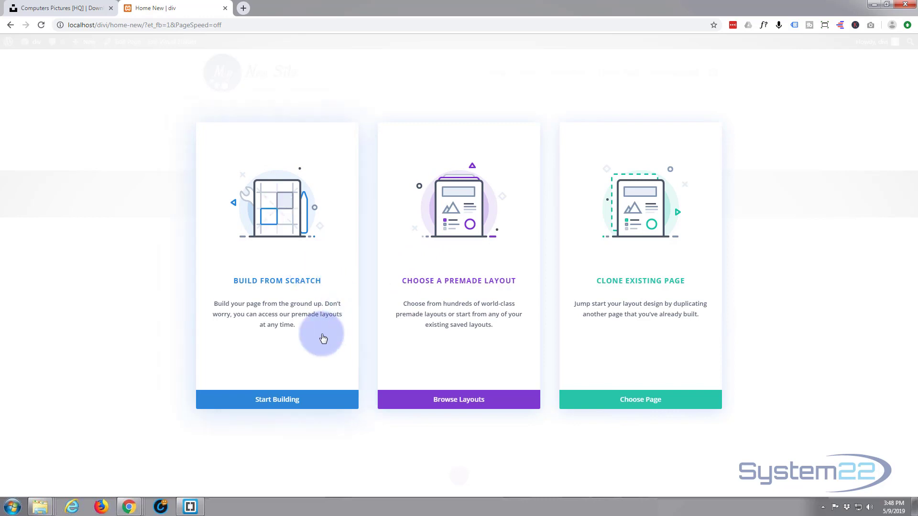
left_click(264, 400)
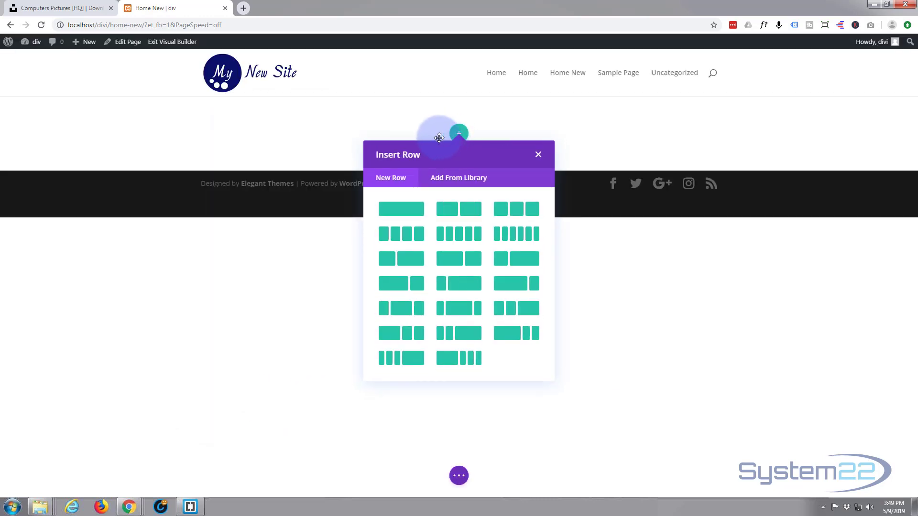
left_click(538, 155)
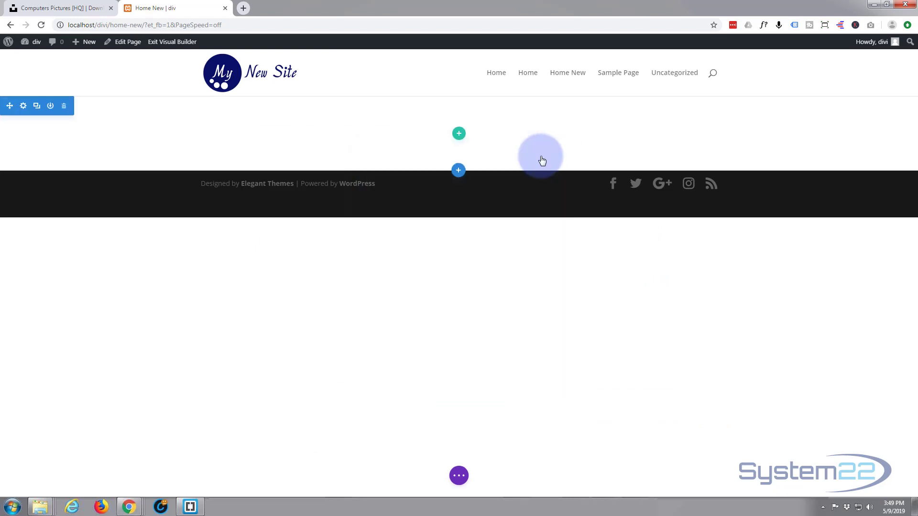
Step: Add a fullwidth section containing a Fullwidth Slider module, save it, and delete the empty regular section above it
left_click(458, 171)
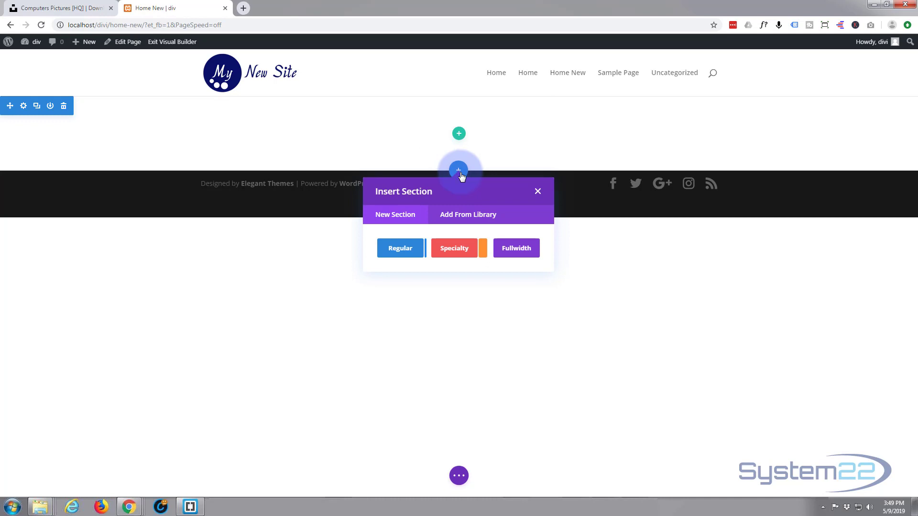
left_click(520, 251)
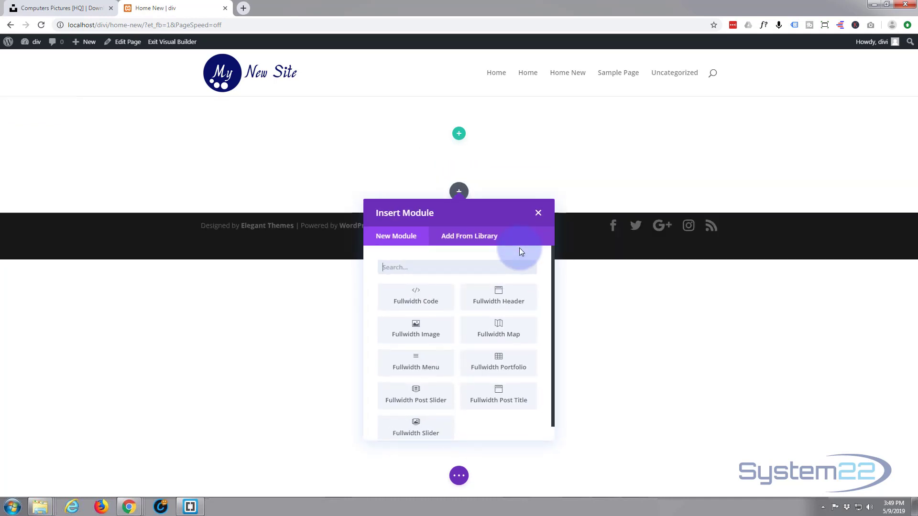
left_click(415, 434)
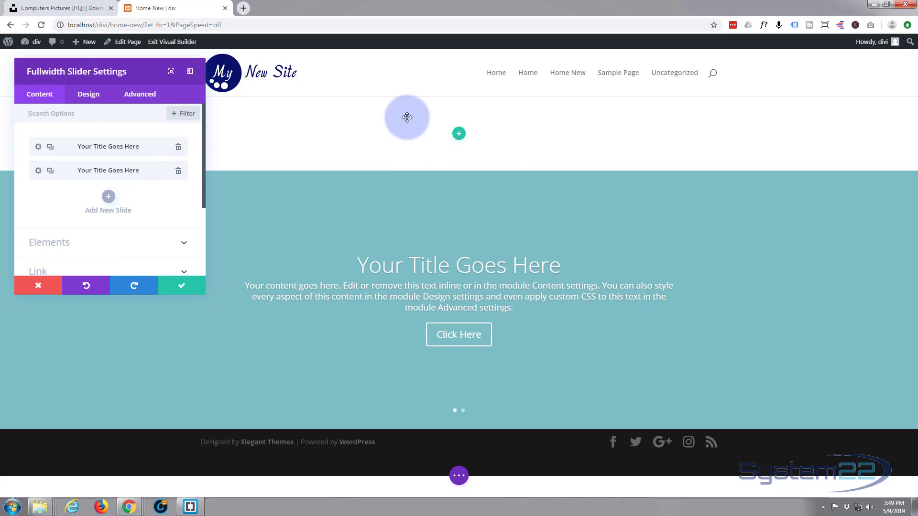
left_click_drag(148, 73, 502, 168)
left_click(536, 381)
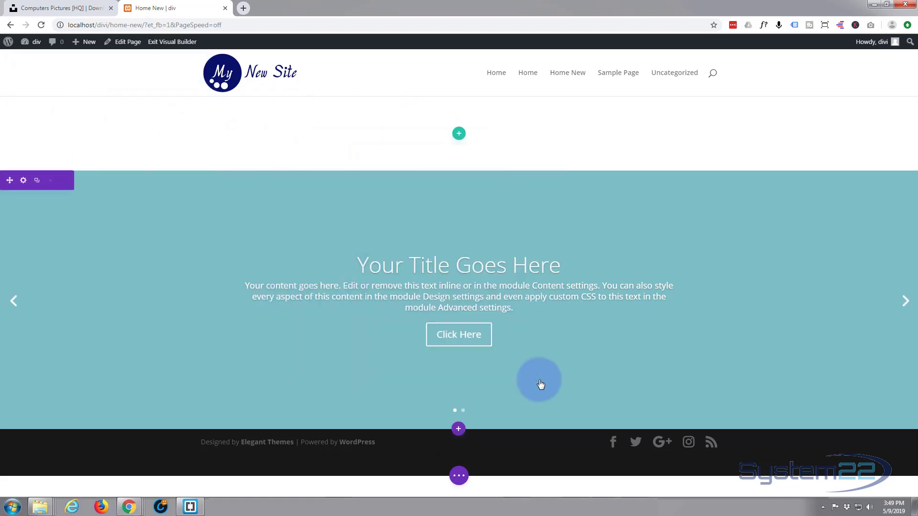
mouse_move(178, 102)
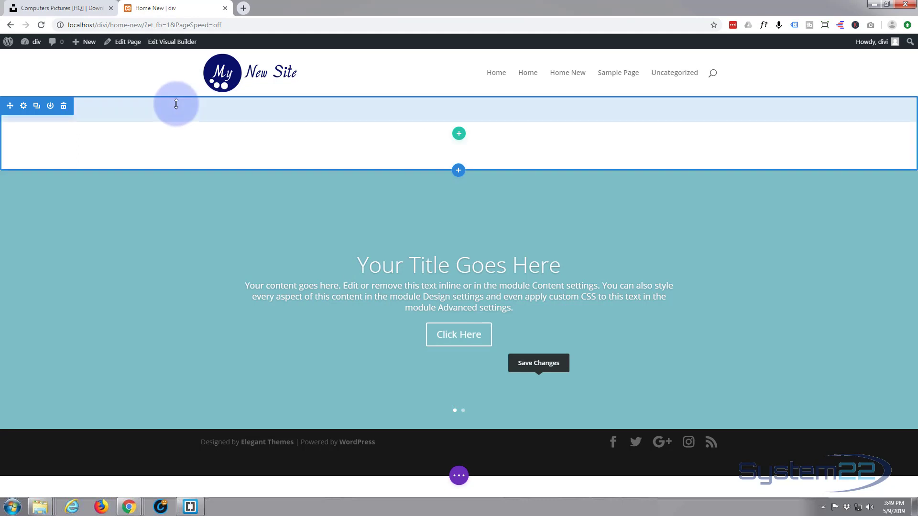
left_click(65, 107)
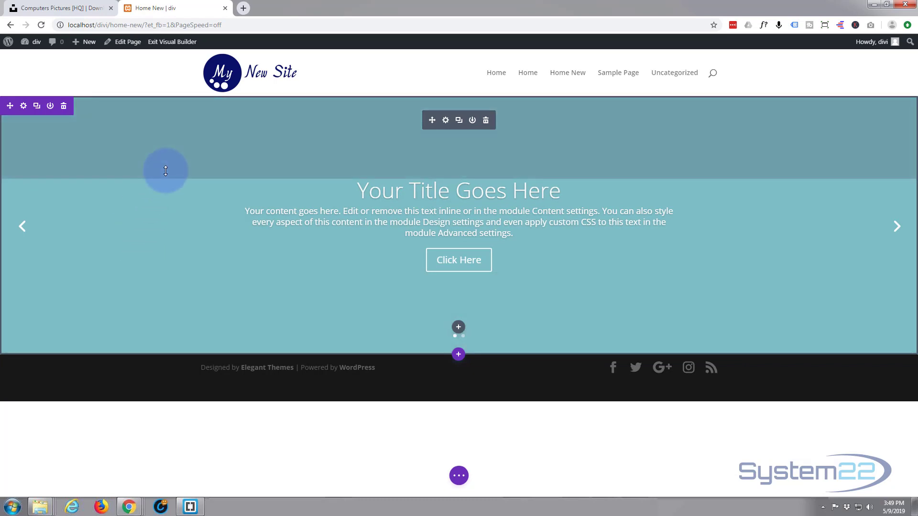
Step: Open the fullwidth slider's settings and delete the second default slide
left_click(445, 121)
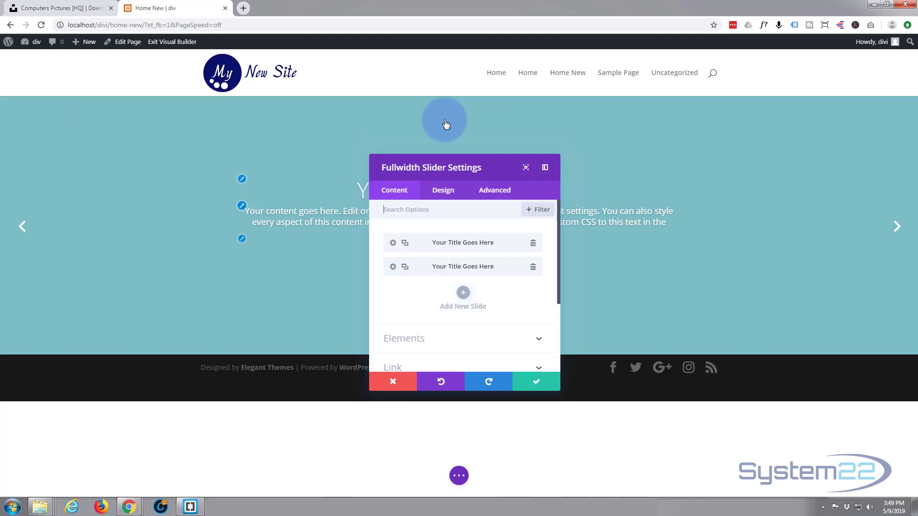
left_click_drag(443, 164, 125, 109)
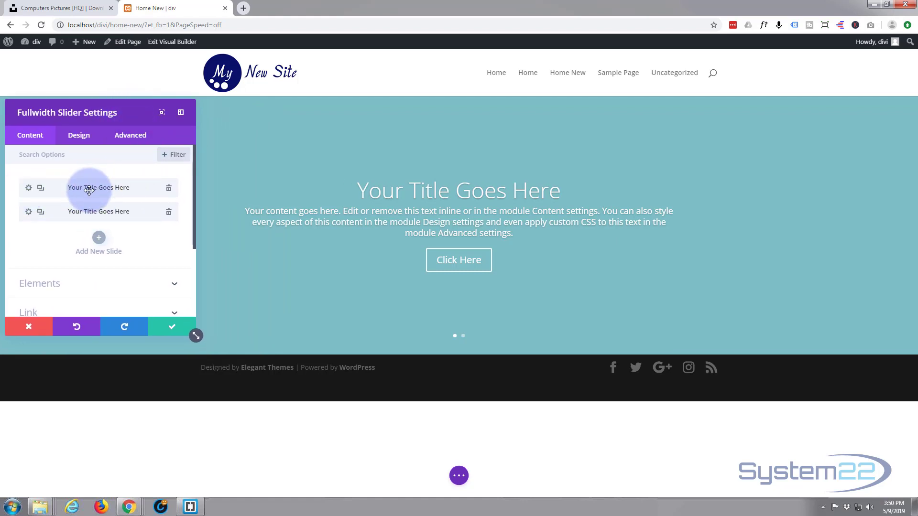
left_click(169, 211)
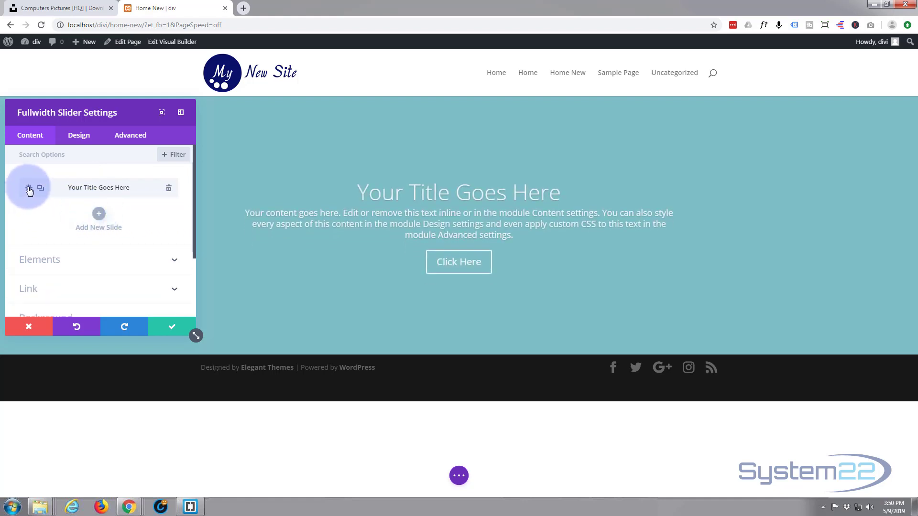
Step: Set the remaining slide's heading to "My New Website" and its button text to "Learn More"
left_click(29, 189)
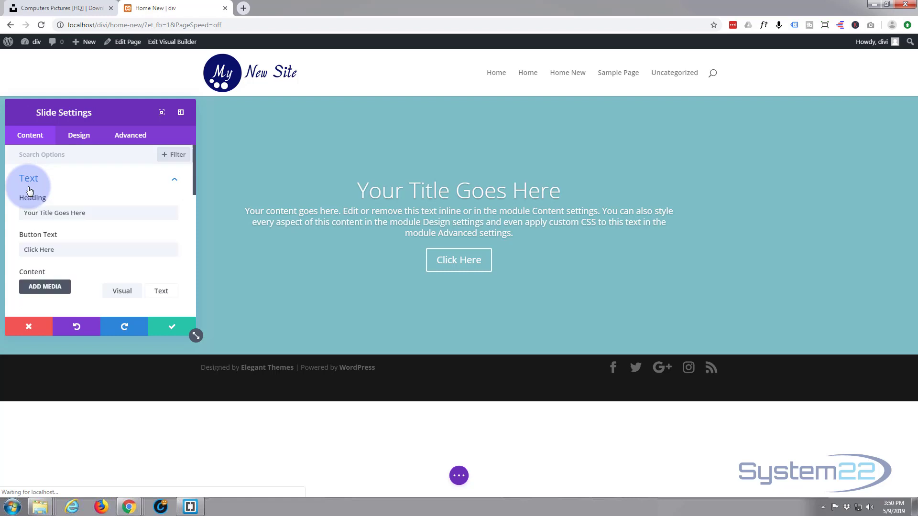
left_click_drag(94, 210, 1, 201)
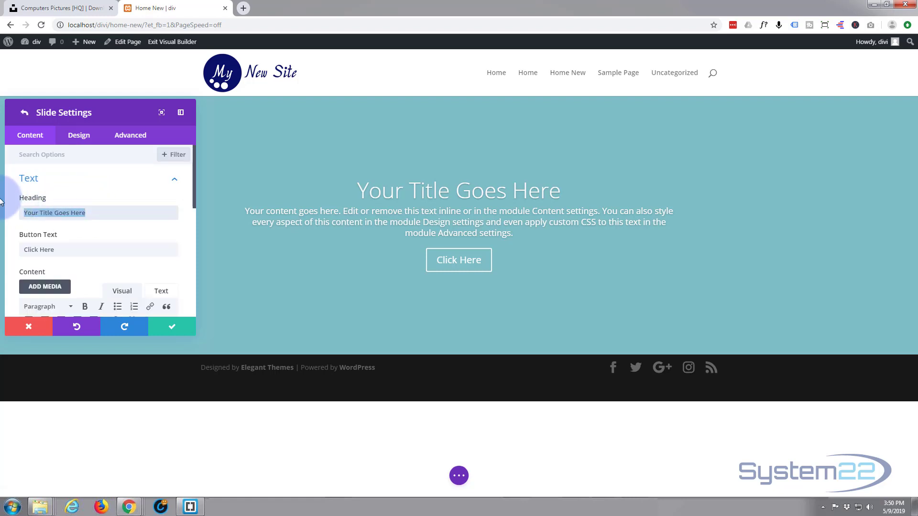
type("My N")
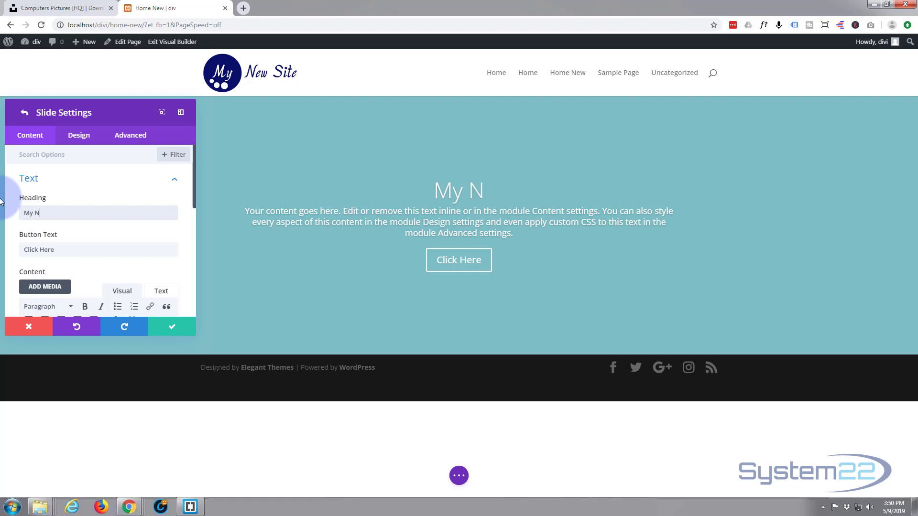
type("ew Website")
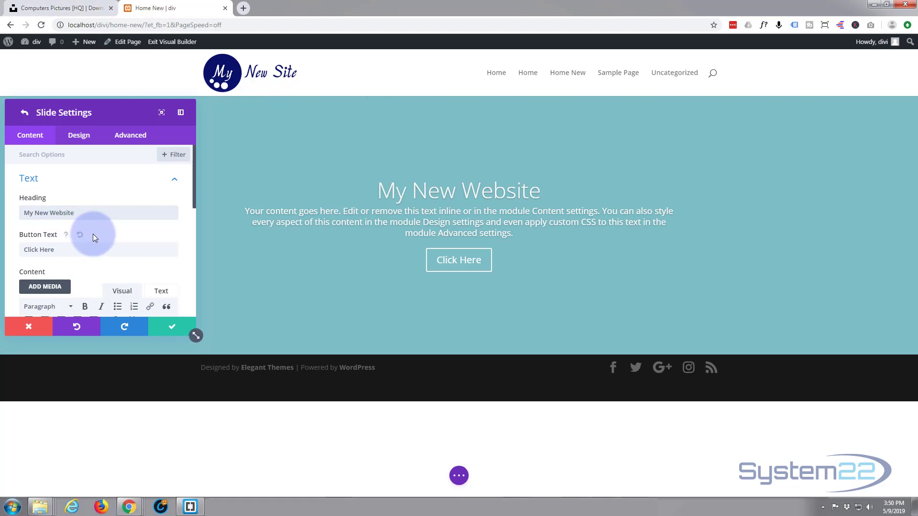
scroll(93, 234, "down", 1)
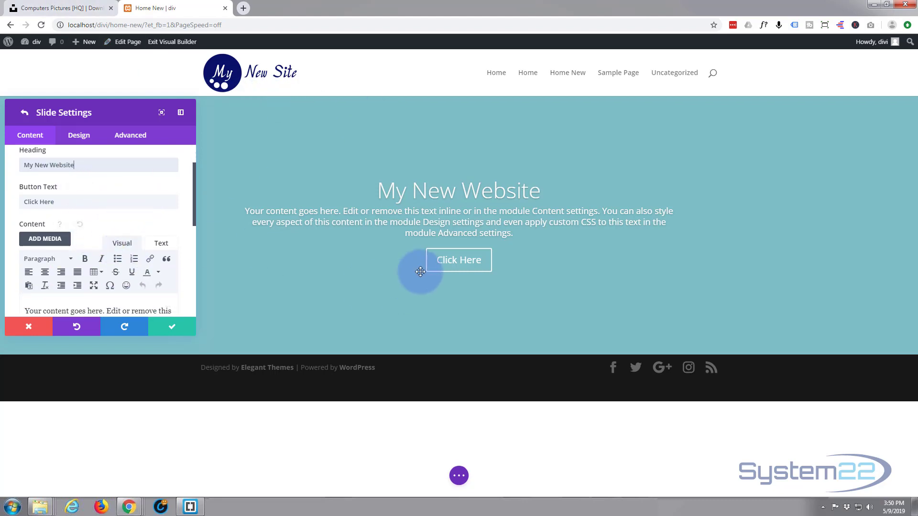
left_click_drag(61, 206, 7, 207)
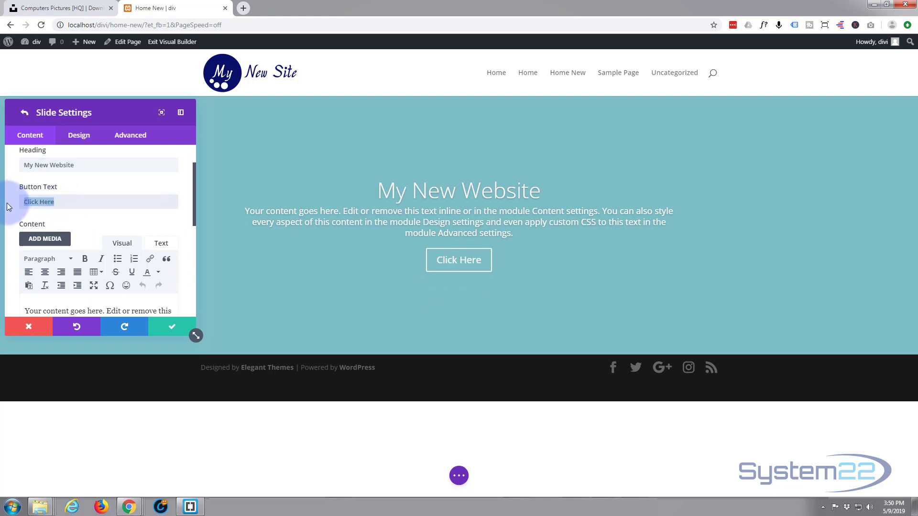
type("Learn More")
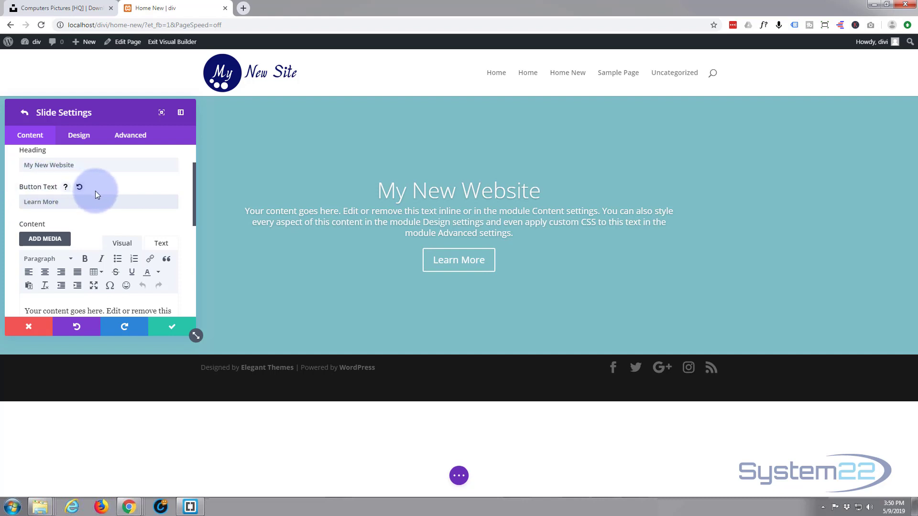
Step: Open the media library to choose a background image for the slide
scroll(96, 190, "down", 1)
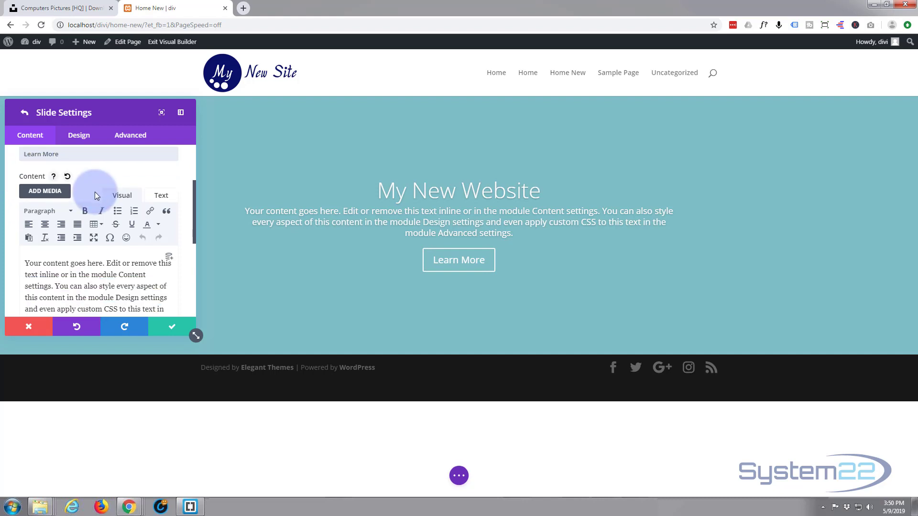
scroll(94, 191, "down", 3)
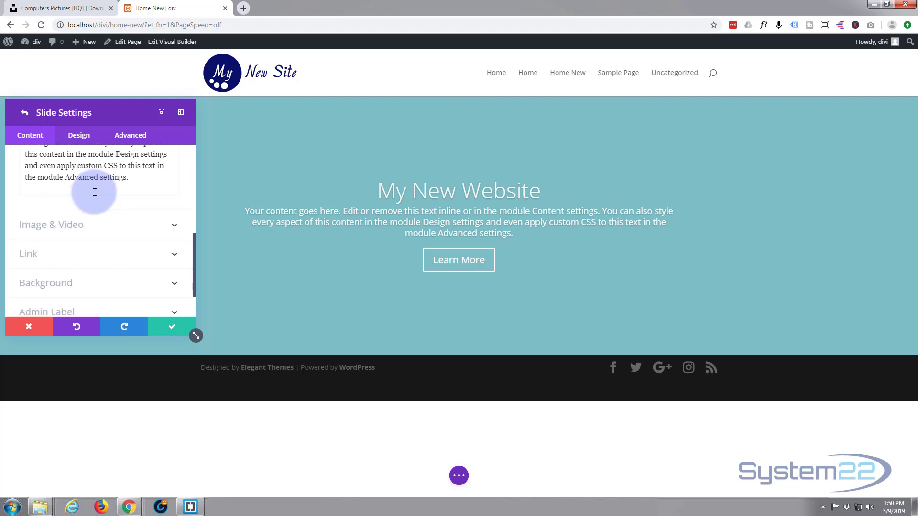
scroll(95, 192, "down", 1)
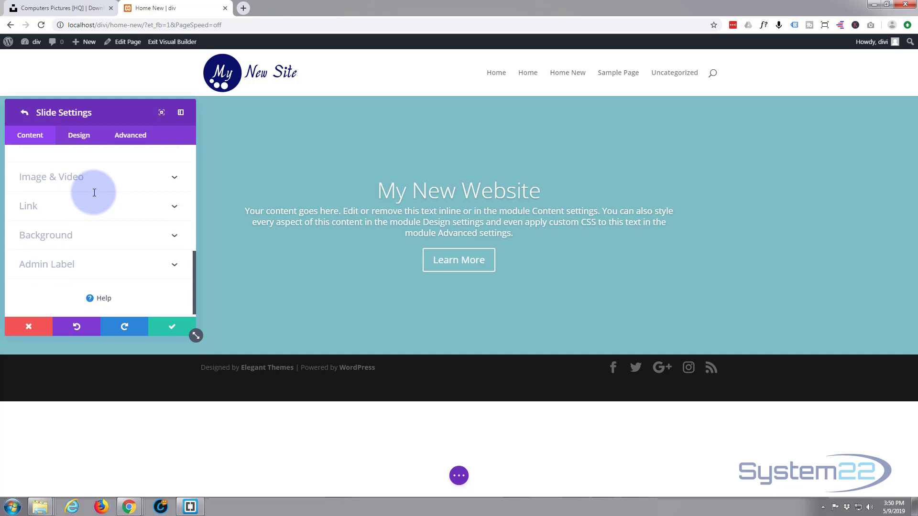
left_click(72, 237)
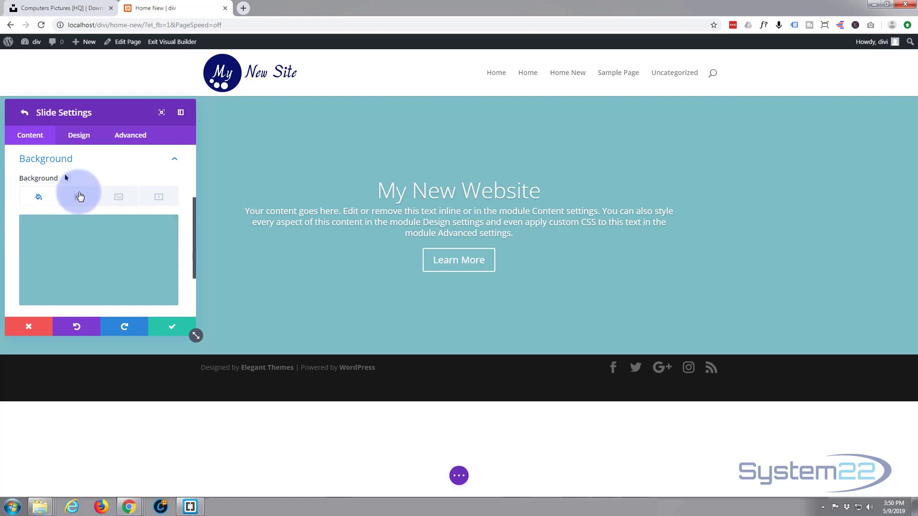
left_click(120, 199)
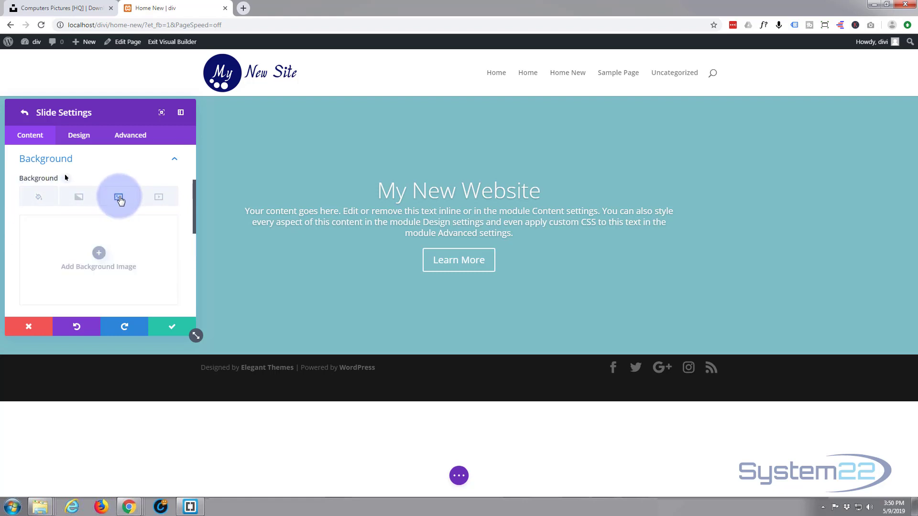
left_click(100, 258)
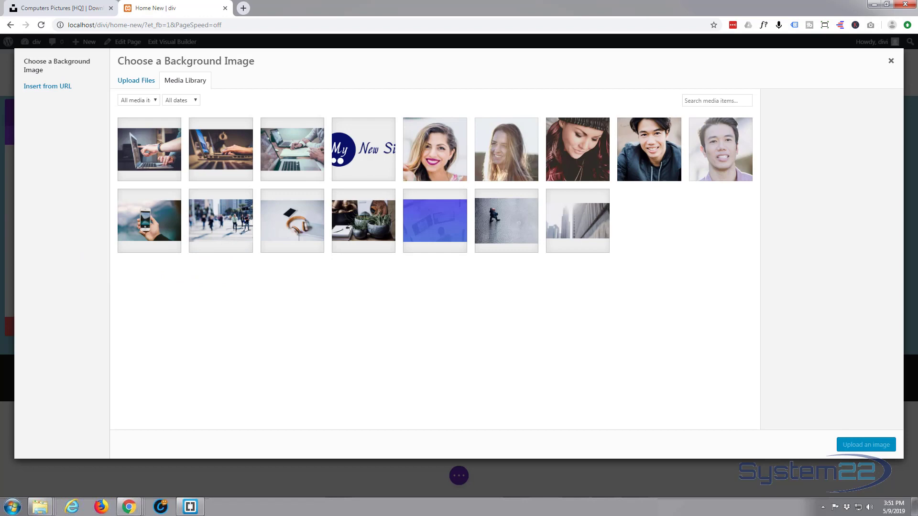
Step: Upload nordwood-themes-524137-unsplash.jpg to the media library and apply it as the slide's background image
left_click_drag(0, 157, 155, 157)
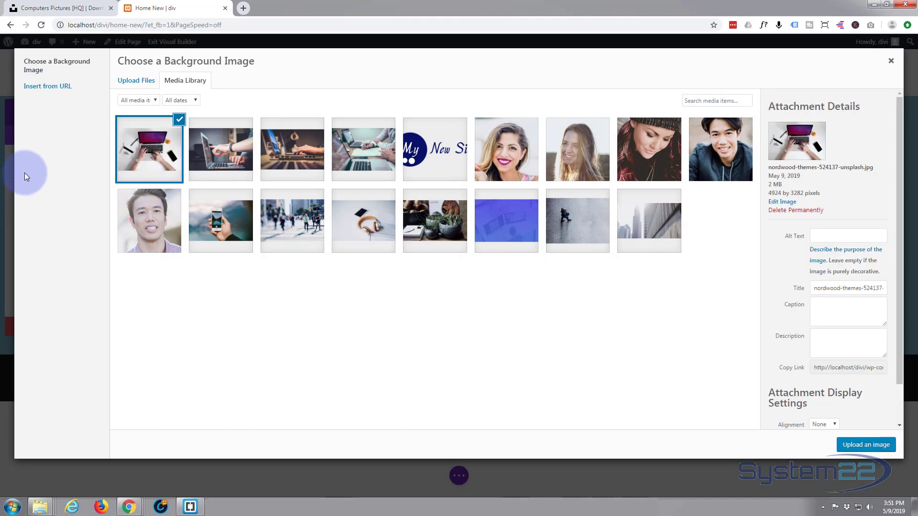
left_click(151, 153)
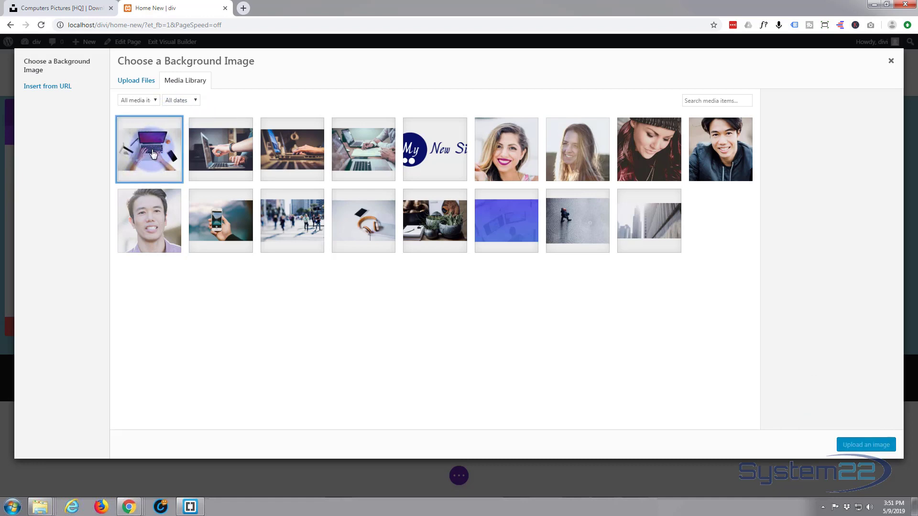
left_click(153, 153)
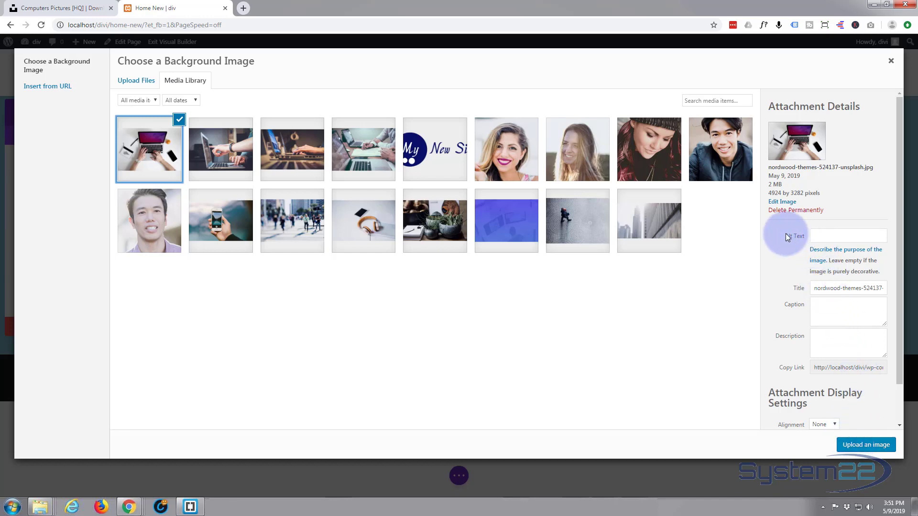
left_click(817, 235)
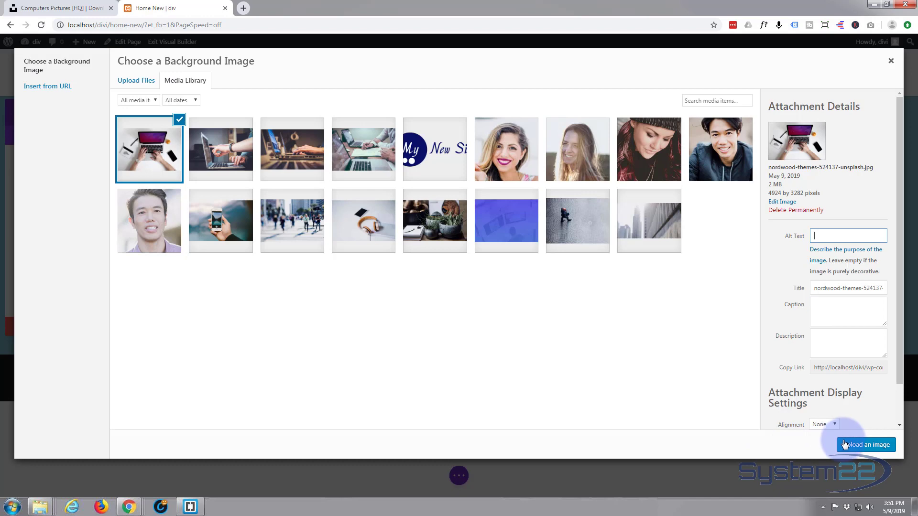
left_click(861, 448)
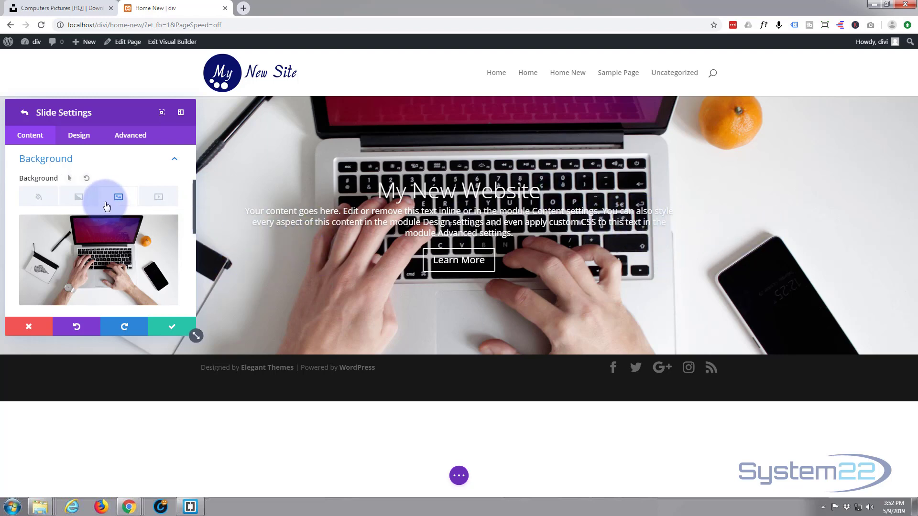
Step: Try a black background overlay at 0.43 opacity on the slide
left_click(80, 137)
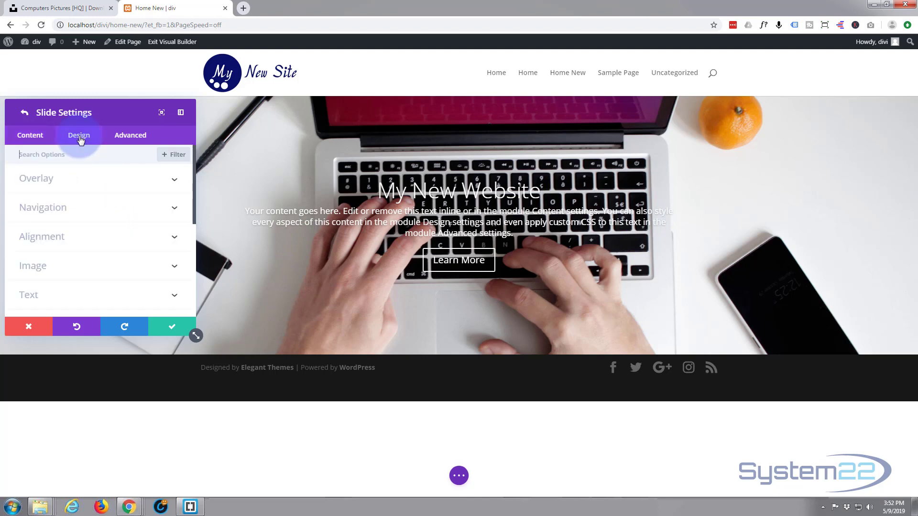
left_click(140, 185)
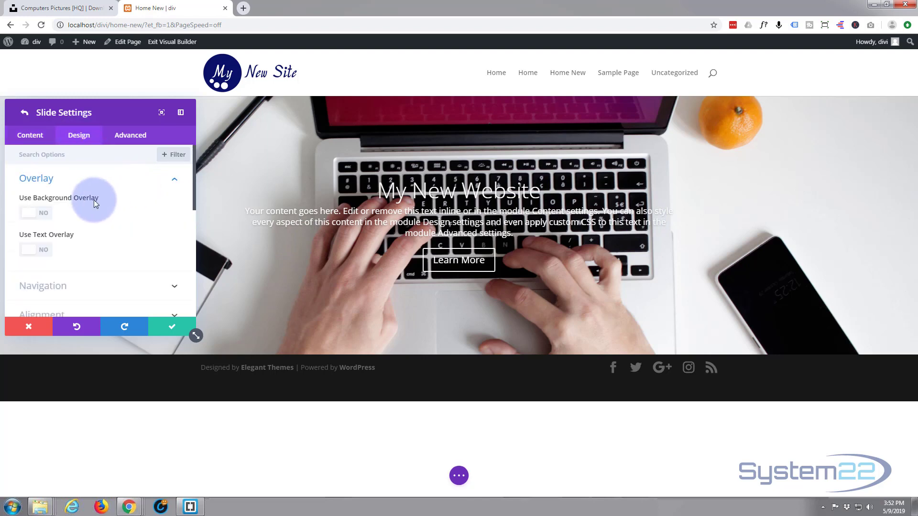
left_click(43, 218)
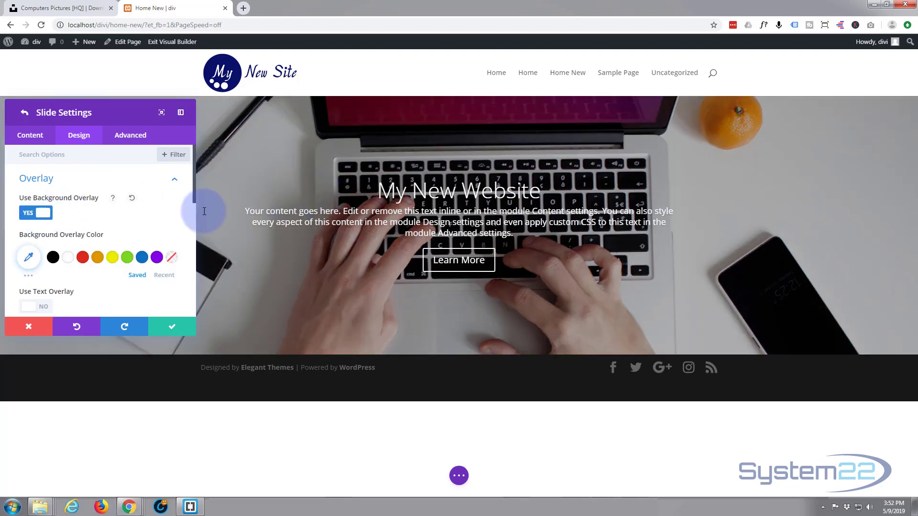
left_click(54, 258)
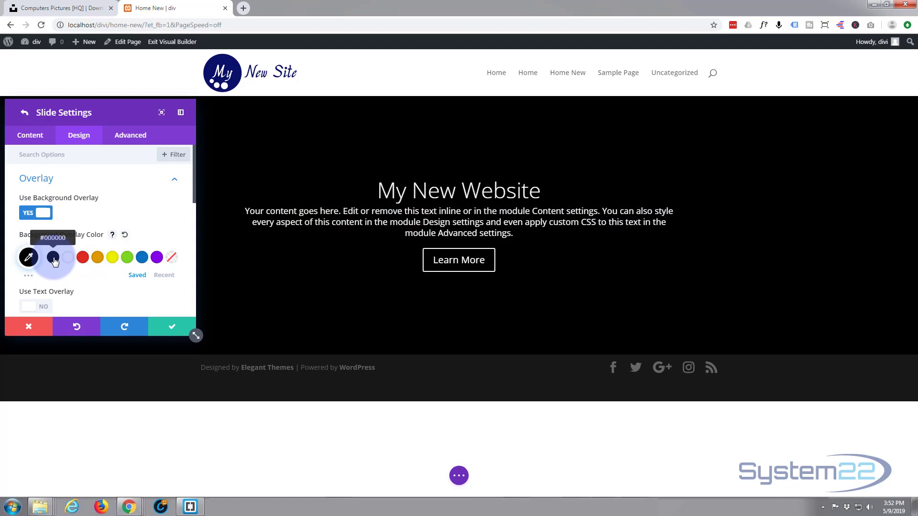
left_click(29, 257)
left_click_drag(166, 265, 164, 302)
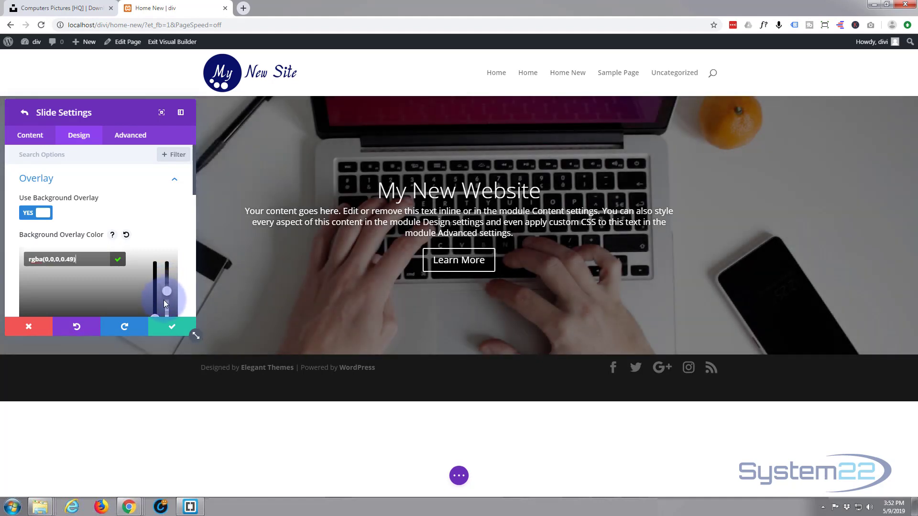
left_click_drag(165, 306, 164, 310)
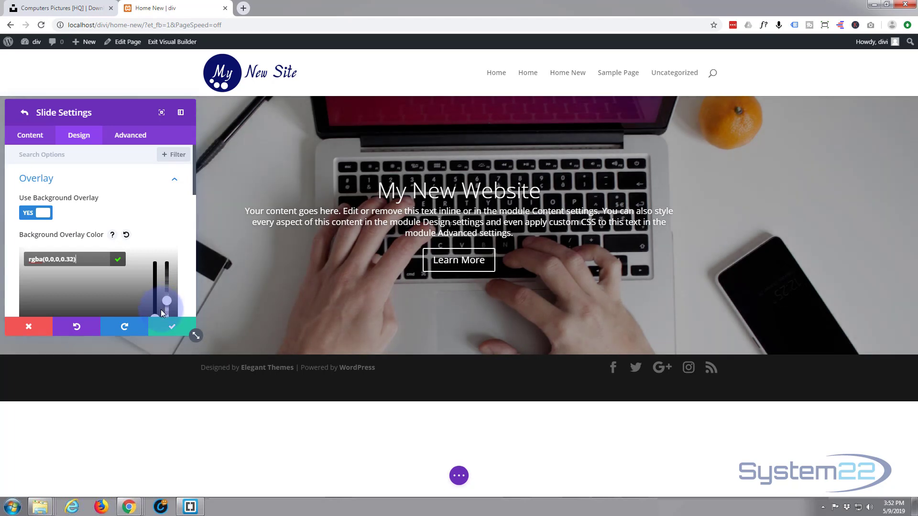
left_click_drag(160, 309, 161, 307)
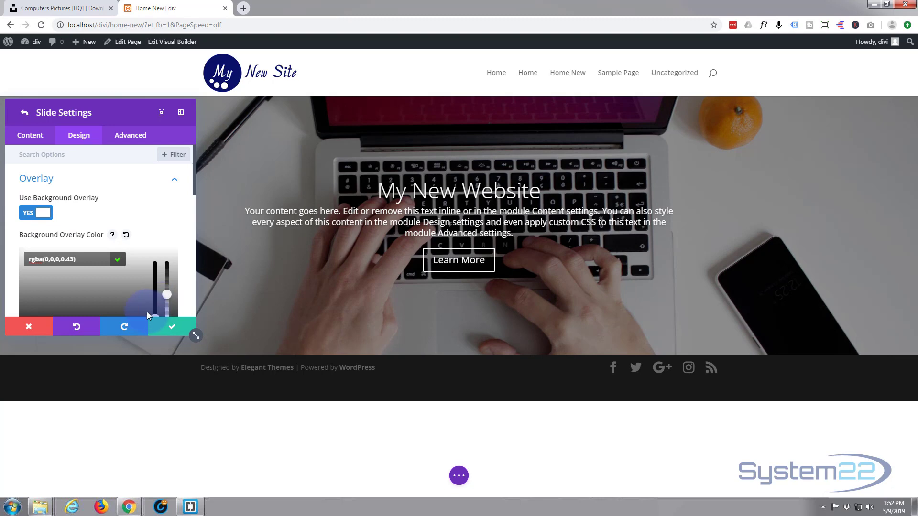
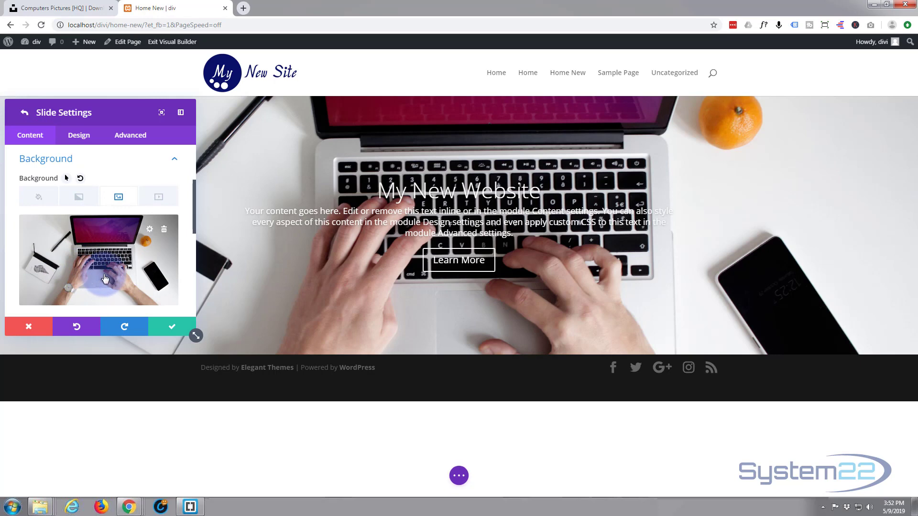
Step: Set the slide's background color to black (#000000)
left_click(39, 197)
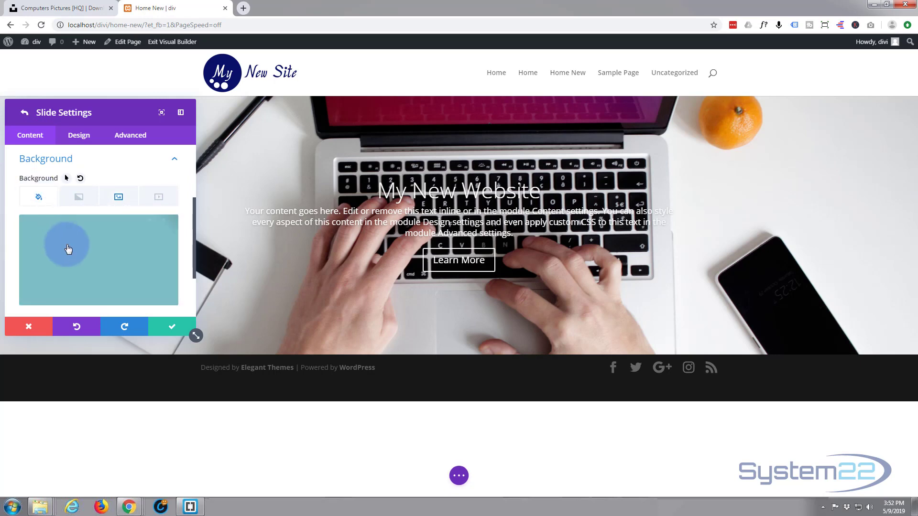
scroll(67, 248, "down", 3)
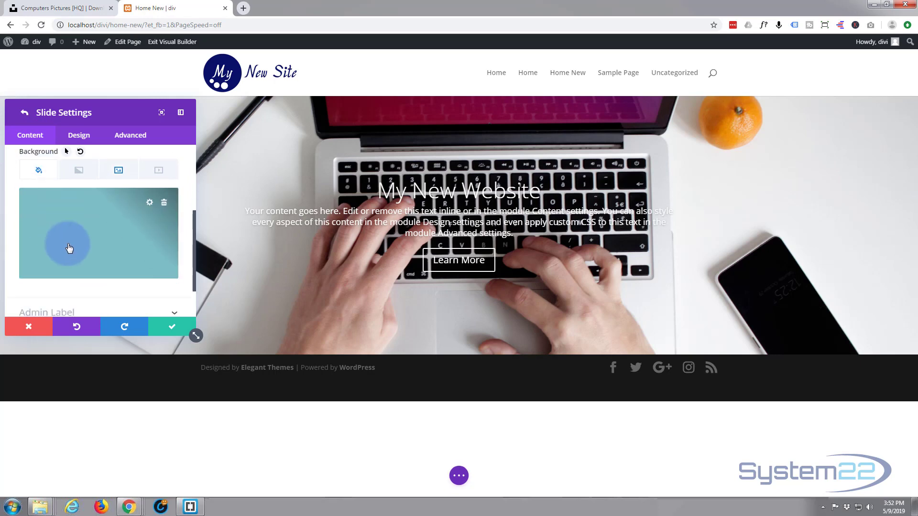
left_click(82, 205)
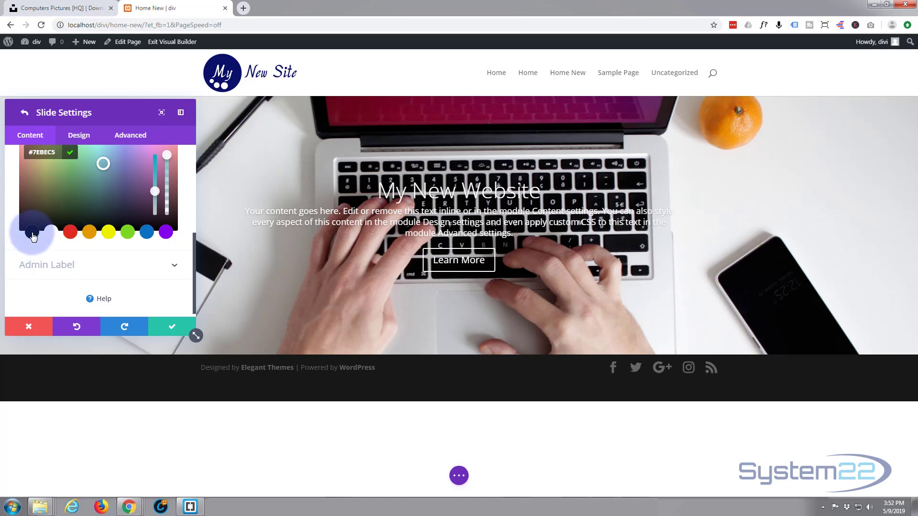
left_click(32, 233)
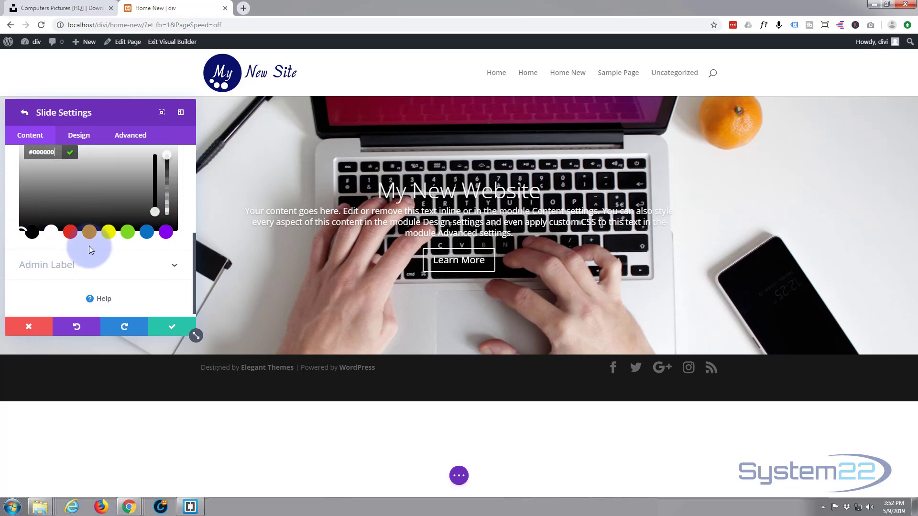
scroll(88, 246, "down", 1)
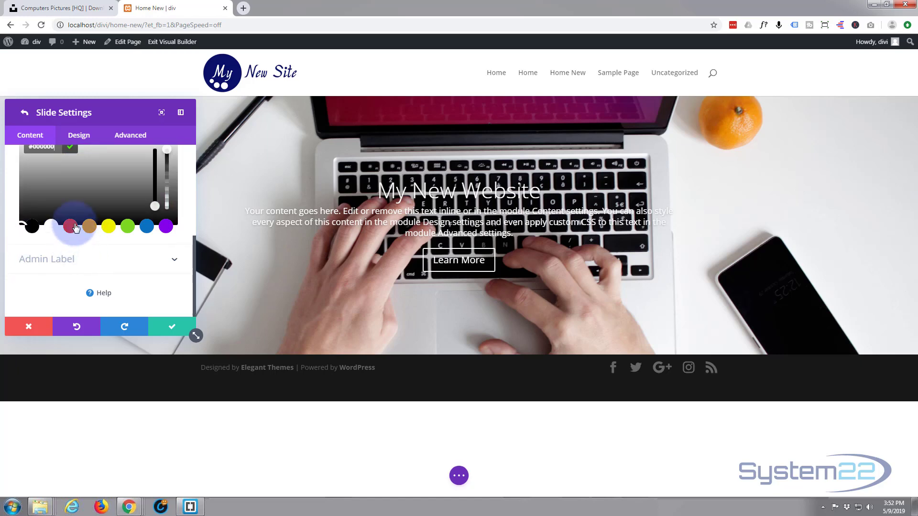
scroll(82, 225, "up", 2)
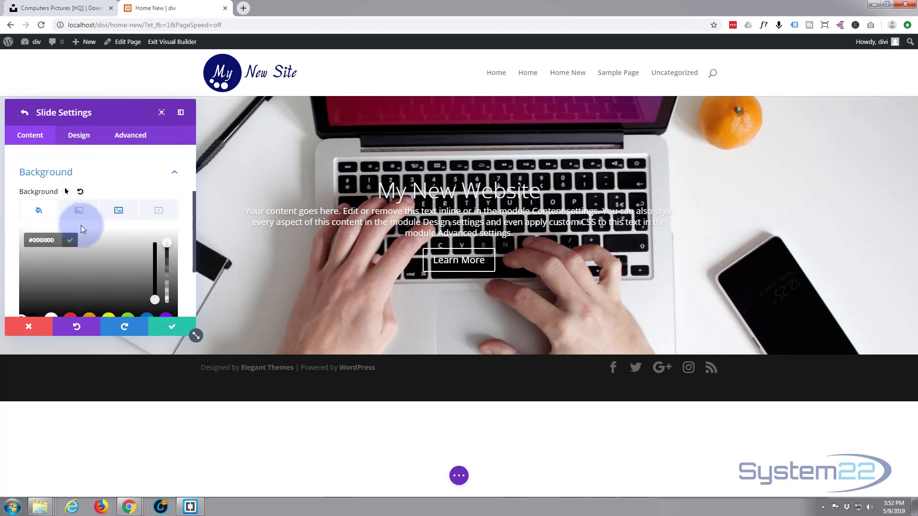
Step: Try the Multiply blend mode on the slide's background image
left_click(119, 214)
scroll(104, 239, "down", 5)
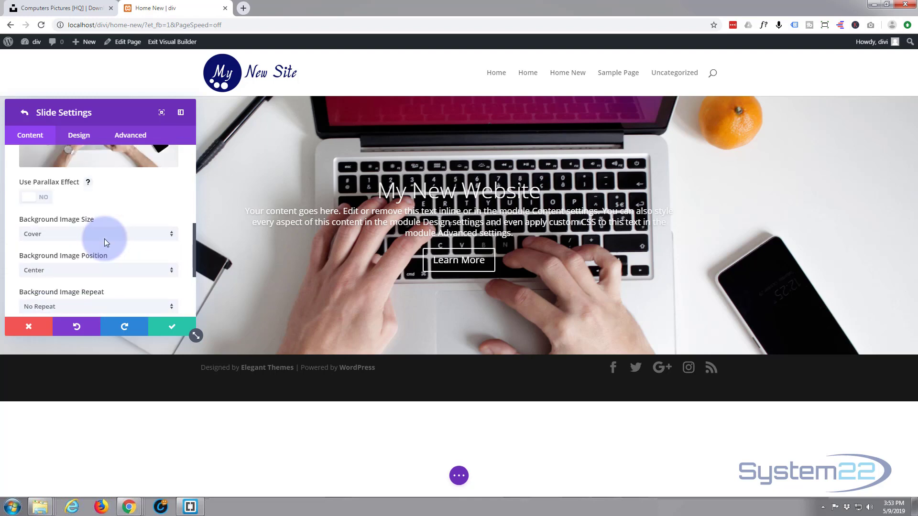
scroll(104, 239, "down", 2)
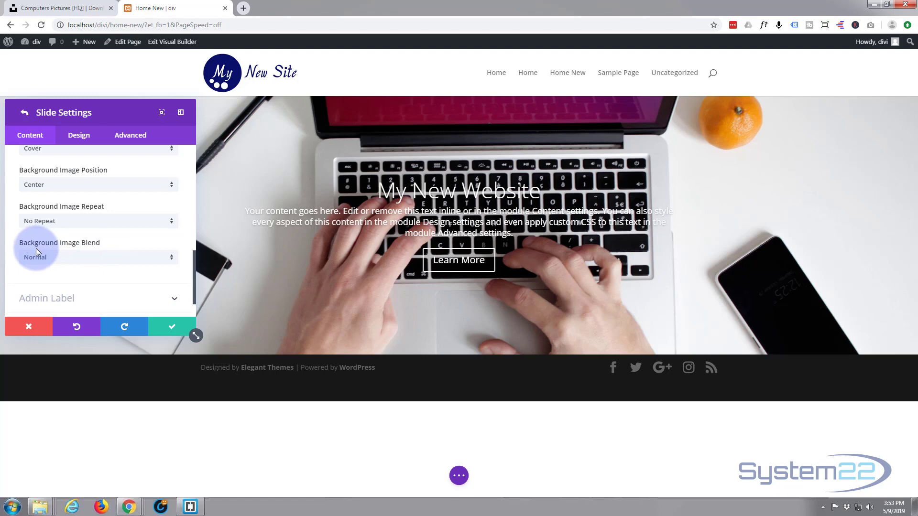
left_click(170, 258)
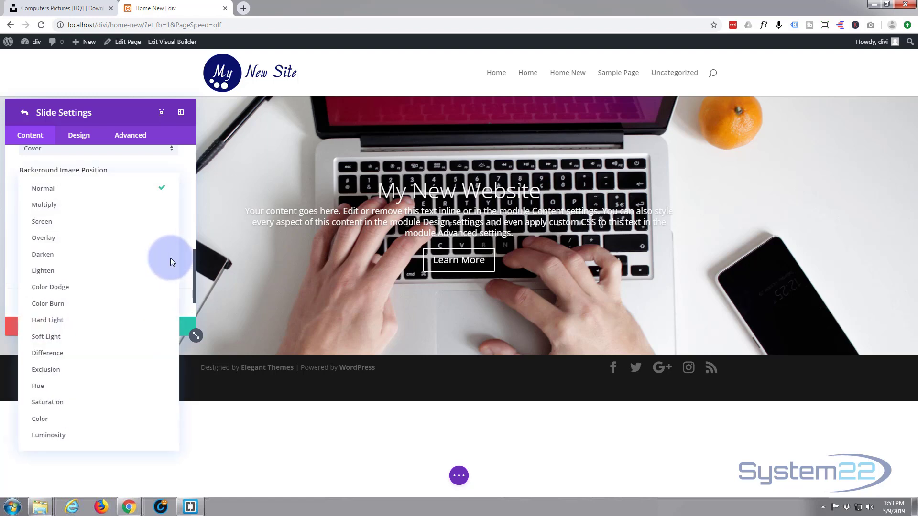
left_click(78, 206)
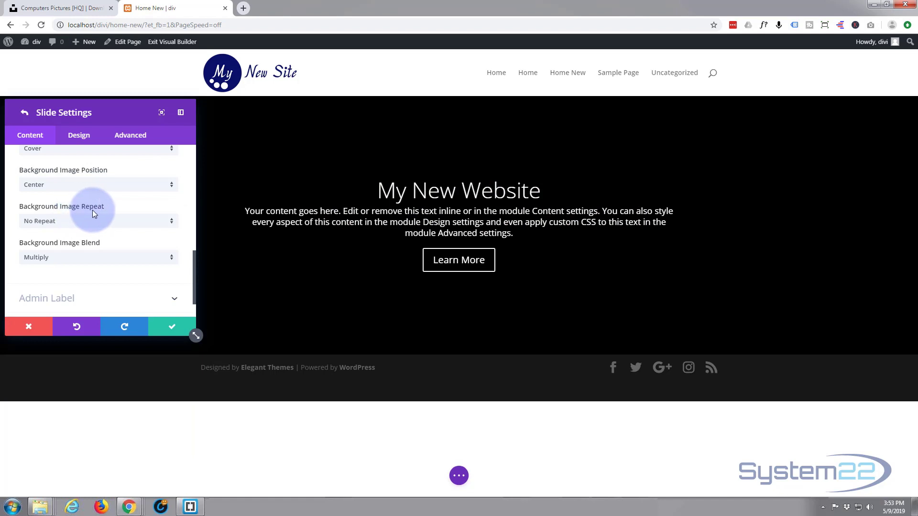
Step: Set the background image position to Top Left, try the Color Burn blend mode, and set the blend to Difference
left_click(172, 186)
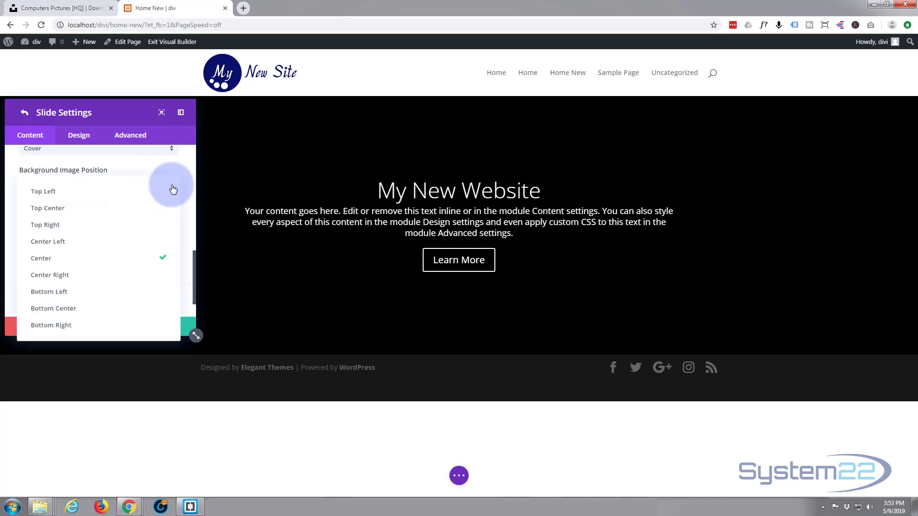
left_click(171, 189)
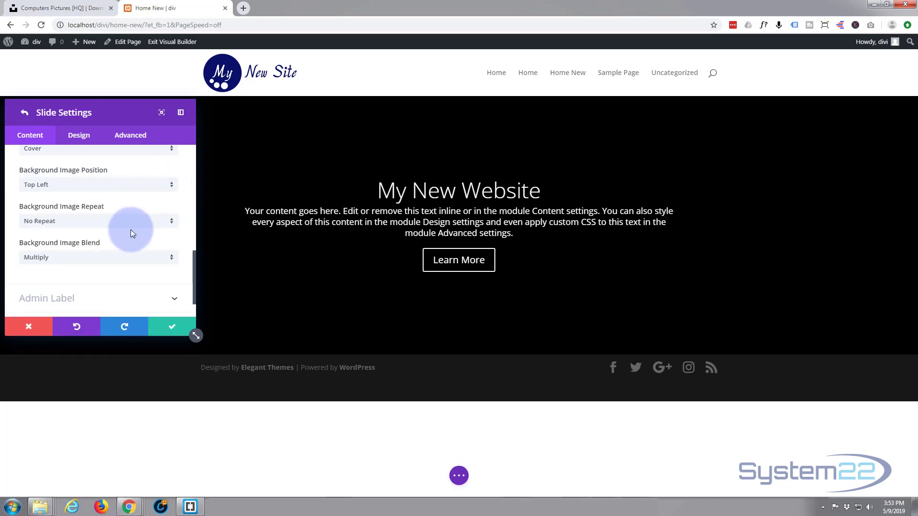
left_click(171, 260)
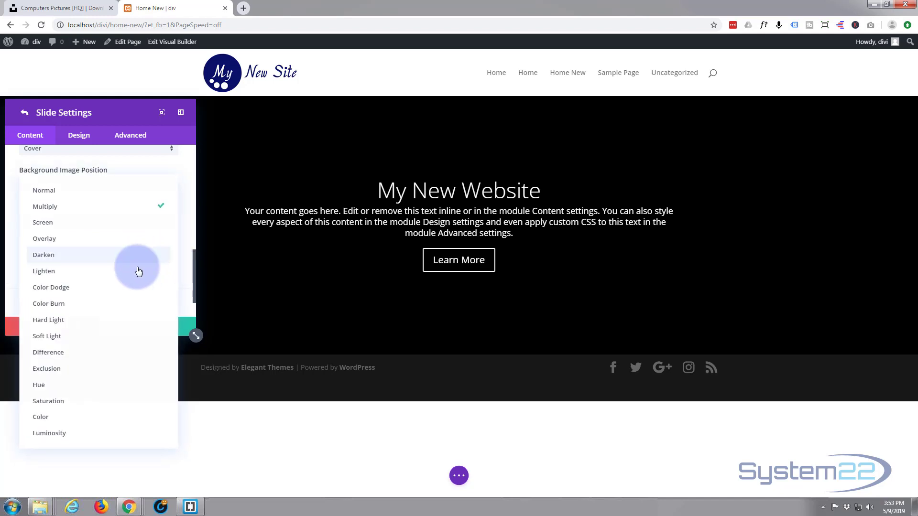
left_click(88, 311)
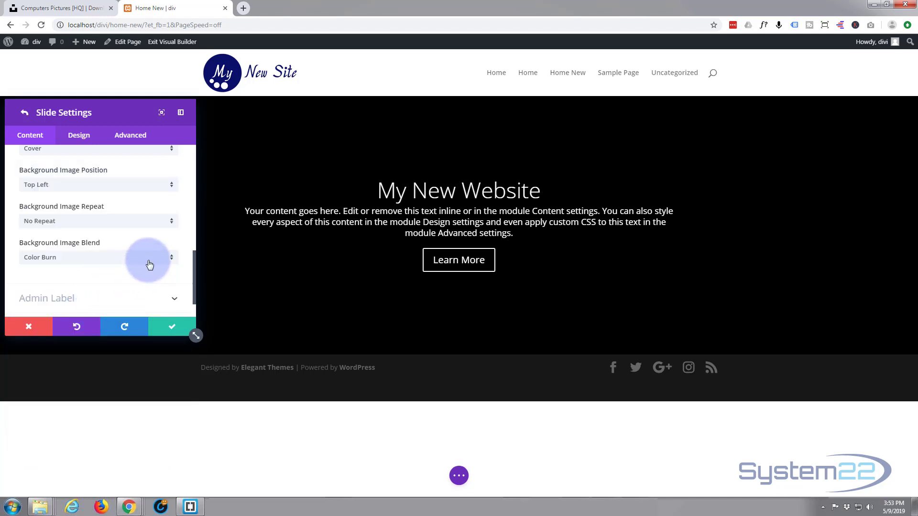
left_click(171, 262)
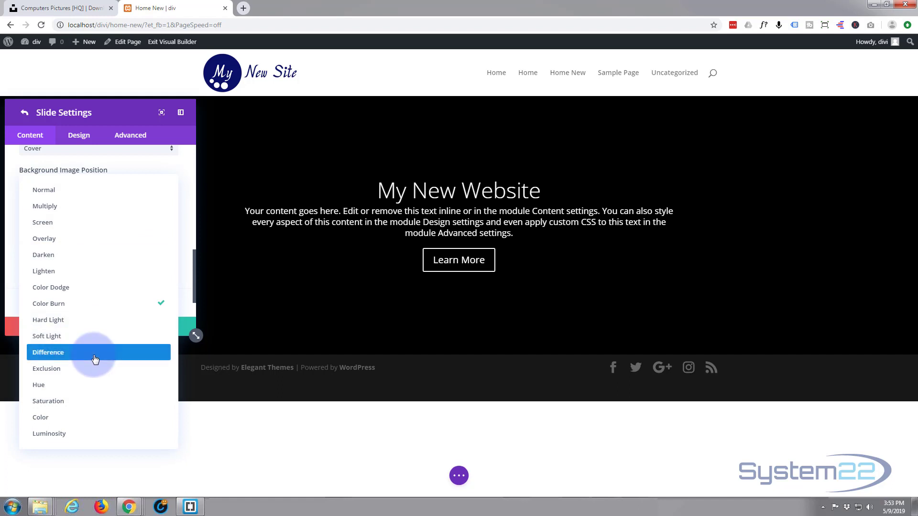
left_click(96, 359)
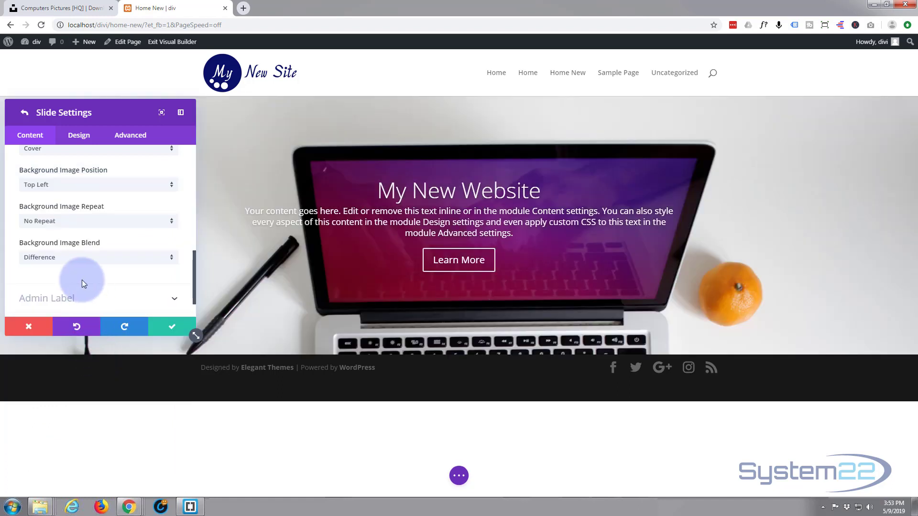
Step: Try the Hue blend mode on the slide's background image, and switch the blend to Multiply
left_click(49, 261)
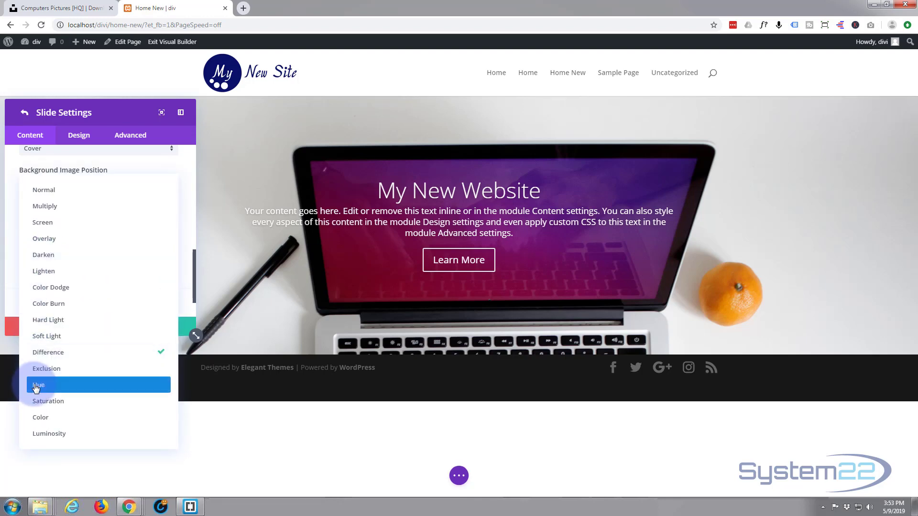
left_click(36, 385)
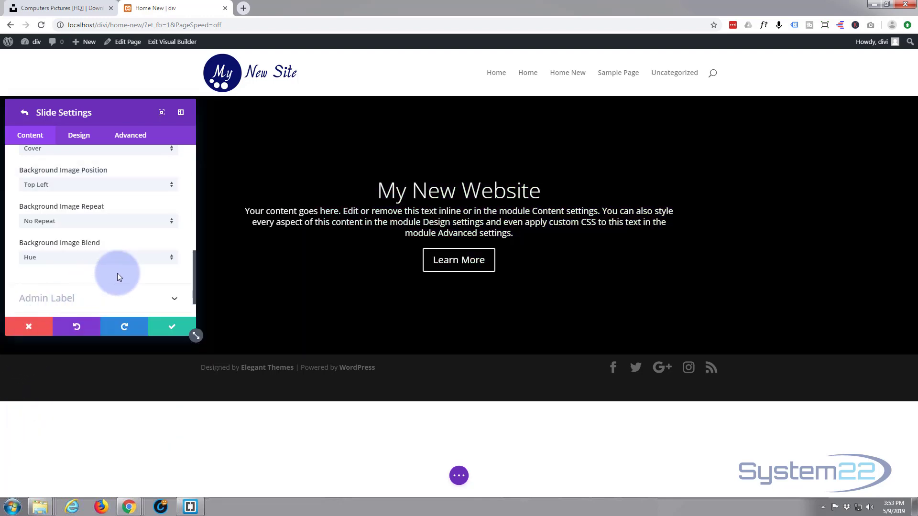
scroll(109, 290, "up", 3)
scroll(107, 286, "down", 3)
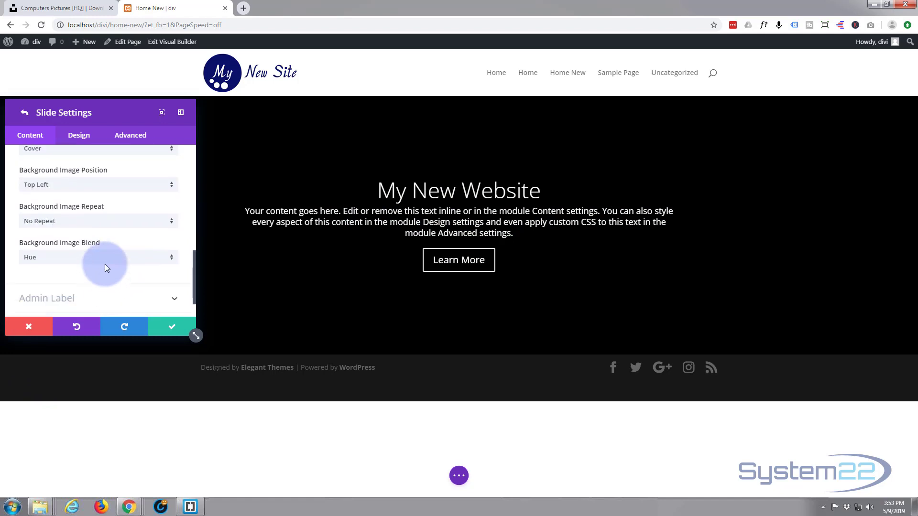
left_click(171, 258)
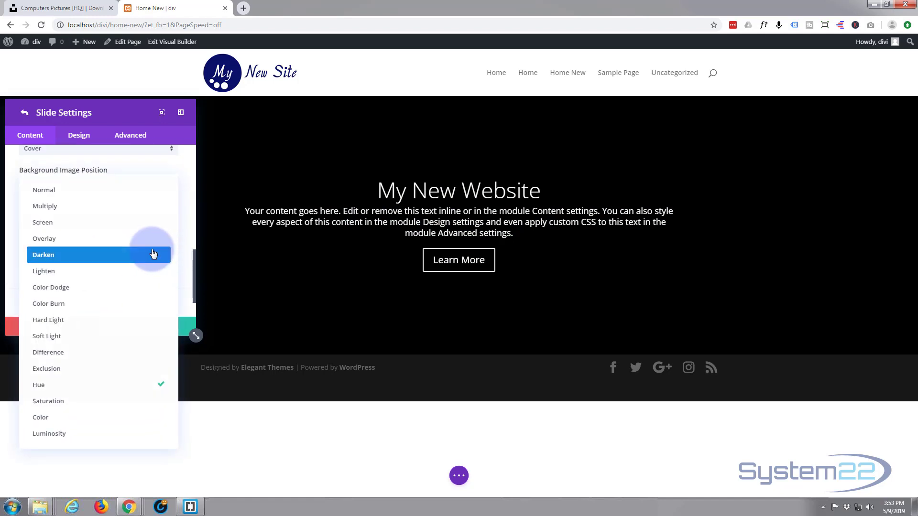
left_click(62, 213)
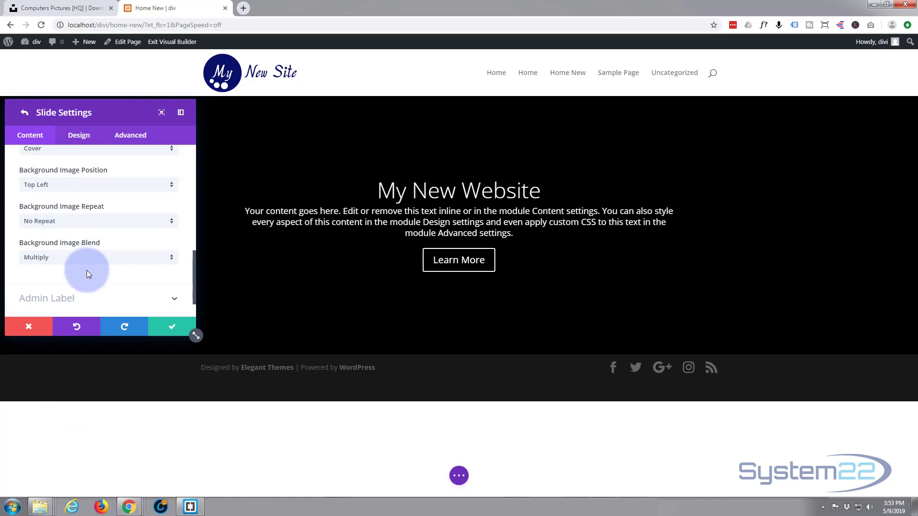
Step: Reduce the opacity of the slide's black background color to 0.33, giving rgba(0,0,0,0.33)
scroll(87, 270, "up", 2)
scroll(87, 270, "up", 2)
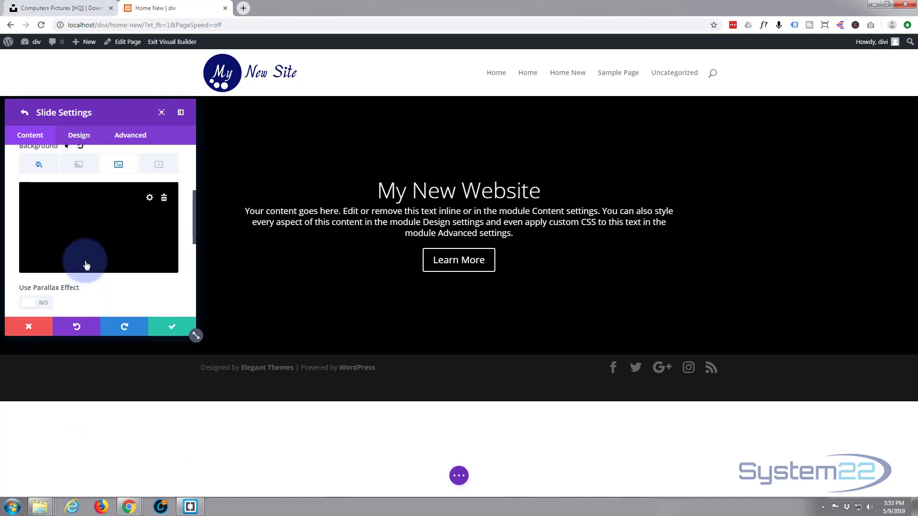
left_click(40, 166)
left_click(90, 214)
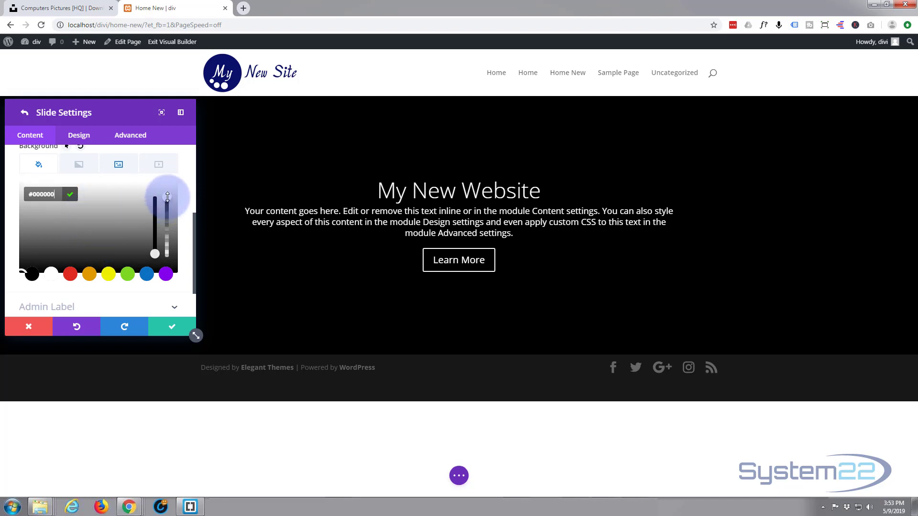
left_click_drag(169, 197, 172, 231)
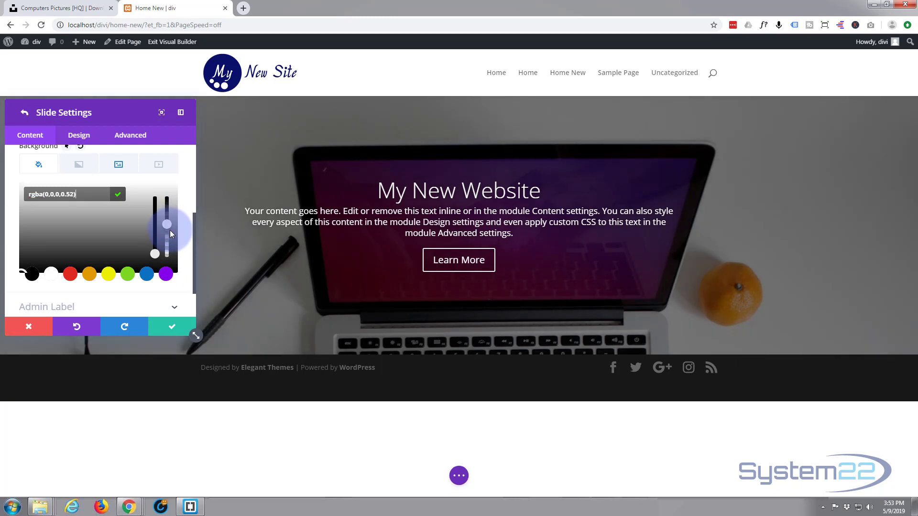
left_click_drag(171, 233, 168, 240)
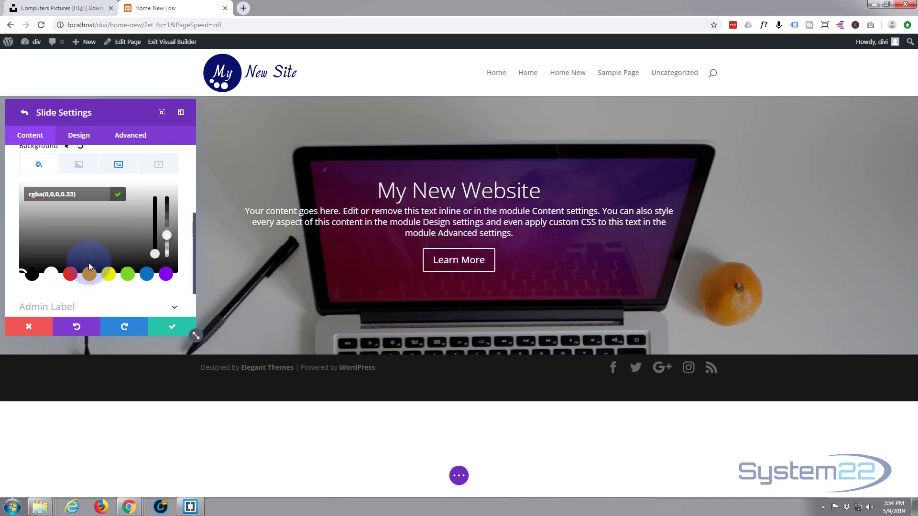
scroll(91, 272, "down", 1)
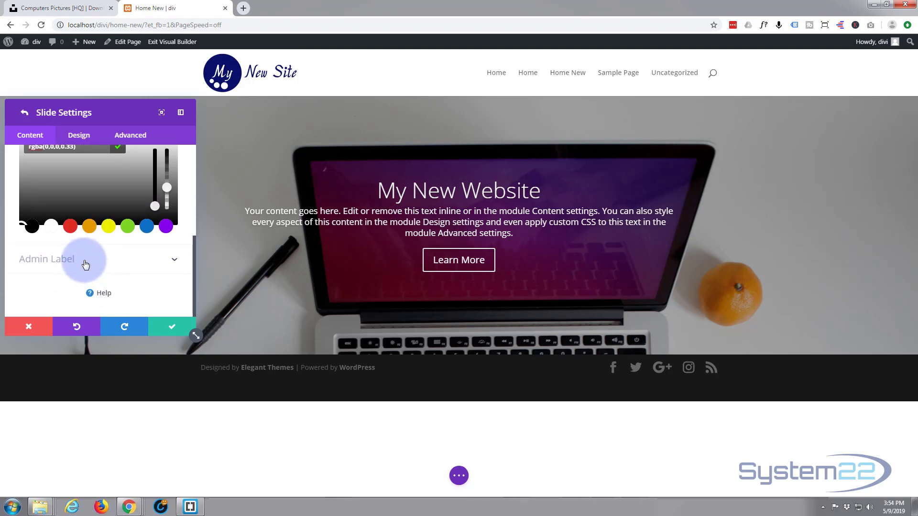
scroll(76, 263, "up", 1)
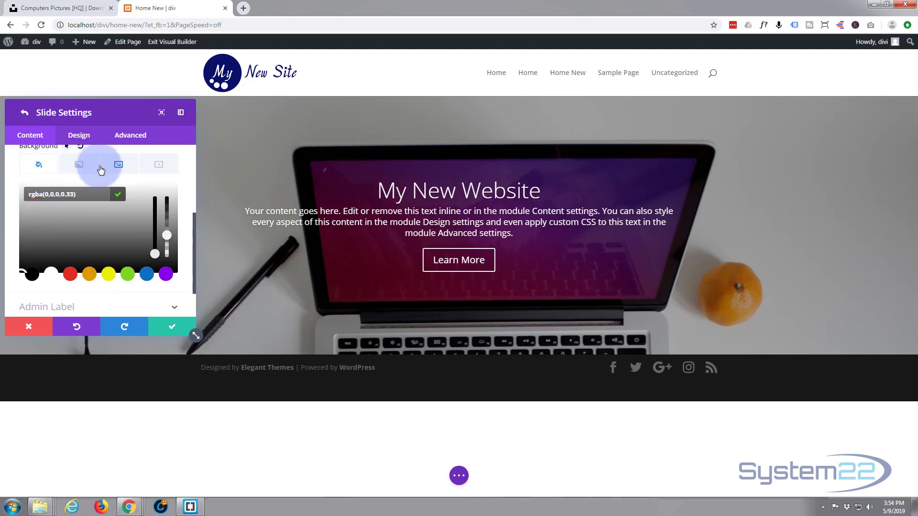
Step: Try the Darken and Difference blend modes on the slide's background image
left_click(119, 164)
scroll(114, 224, "down", 3)
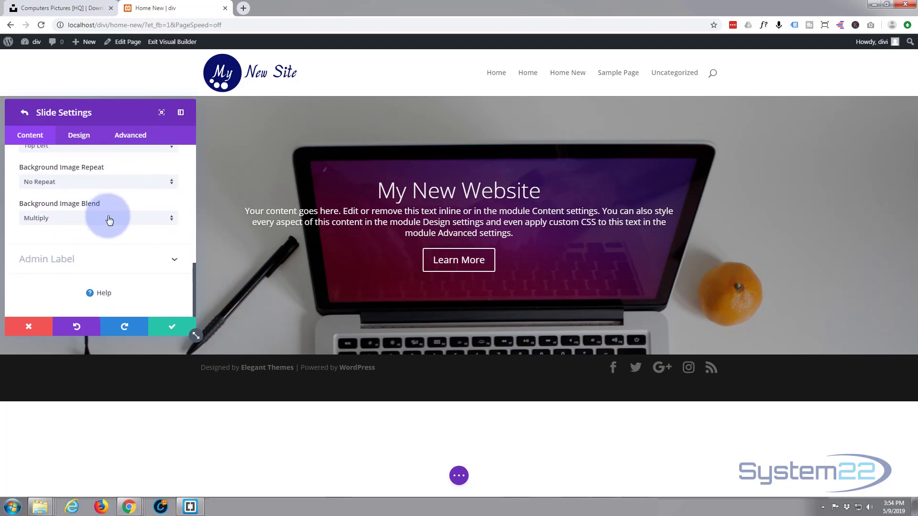
left_click(171, 222)
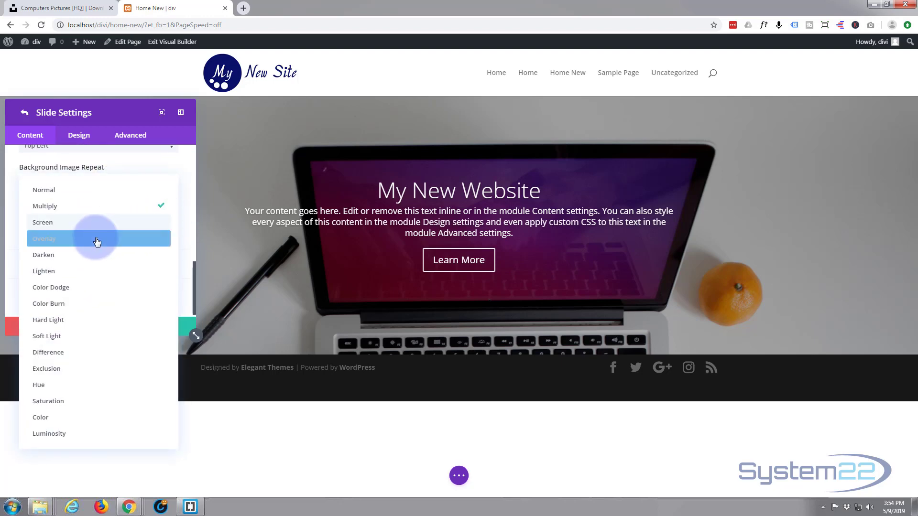
left_click(66, 254)
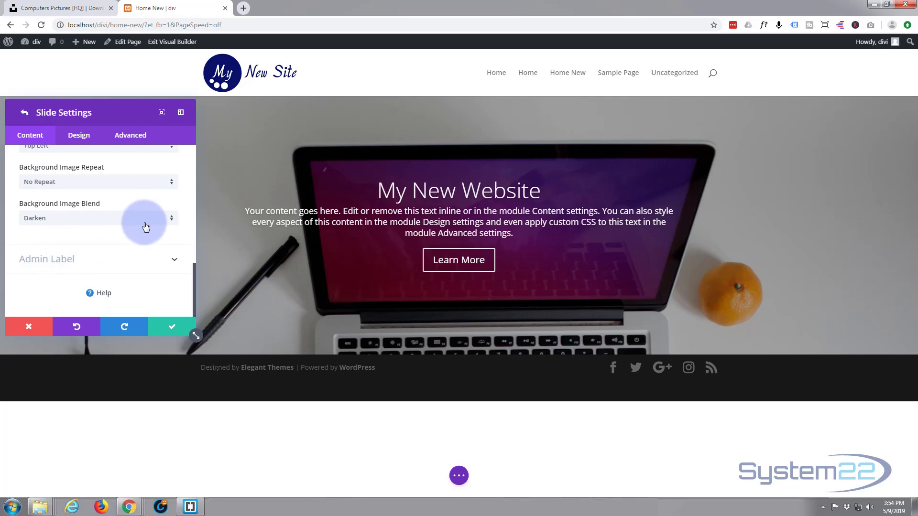
left_click(170, 219)
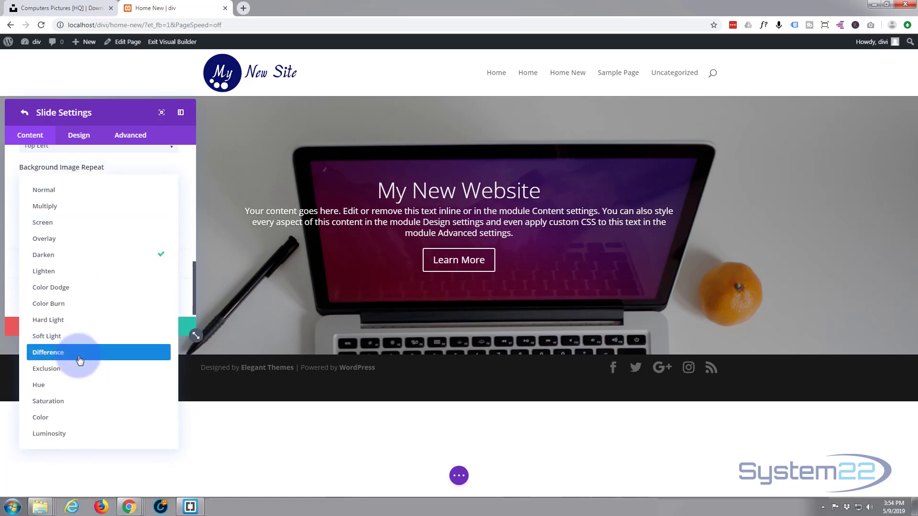
left_click(79, 360)
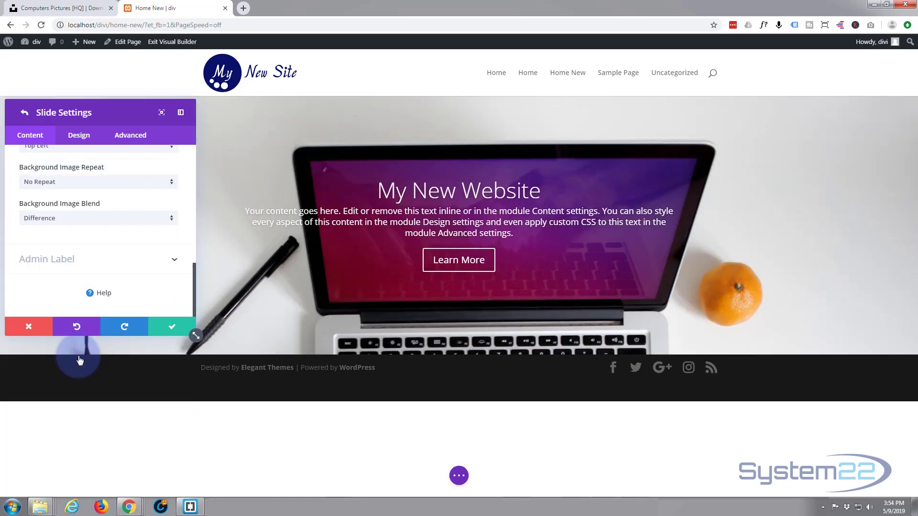
Step: Set the background image blend to Saturation and save the slide's settings
left_click(171, 222)
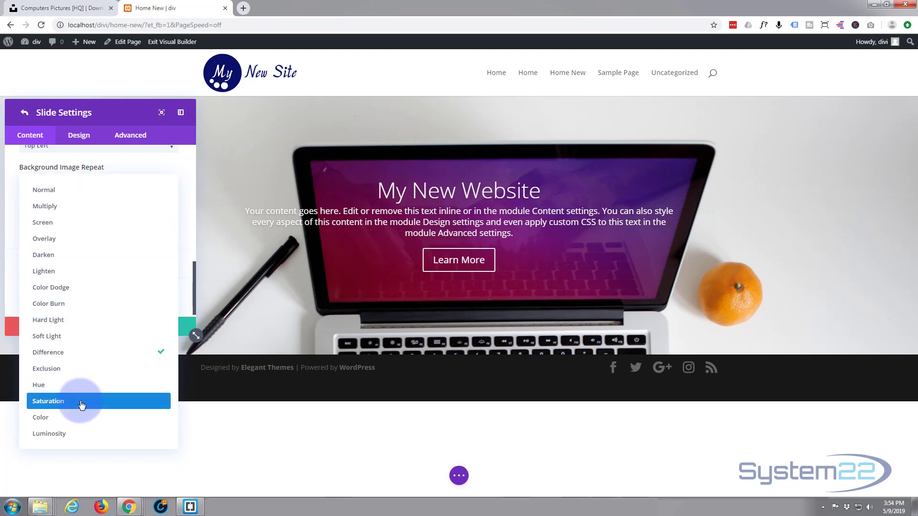
left_click(81, 405)
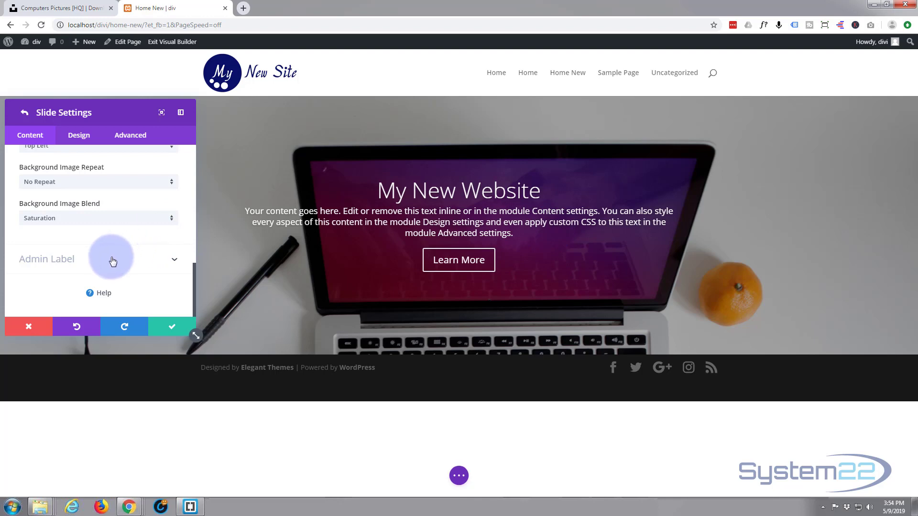
left_click(169, 330)
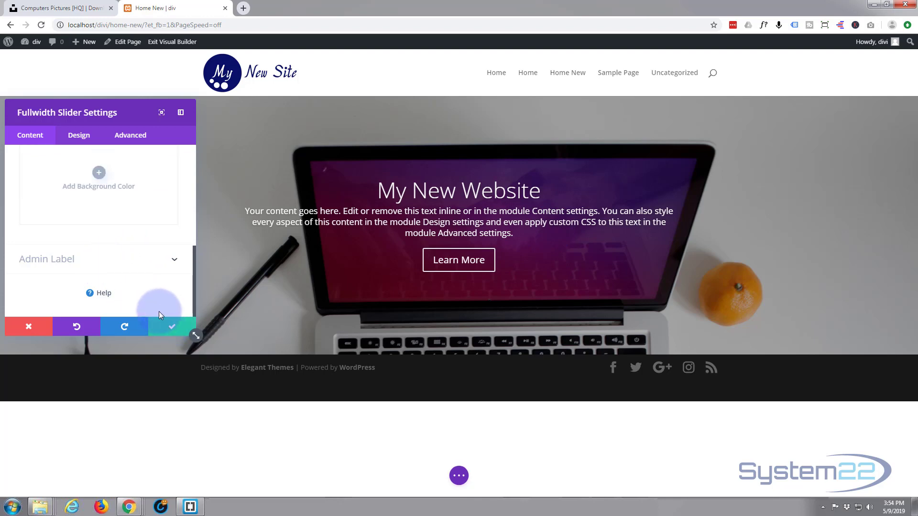
Step: Set the fullwidth slider's height to 856px in its sizing options and save the slider settings
scroll(153, 306, "up", 4)
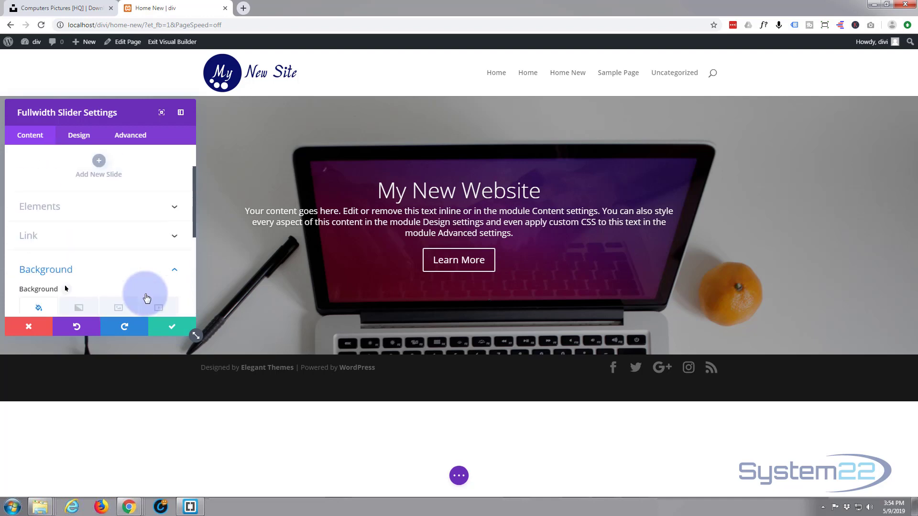
scroll(146, 298, "up", 2)
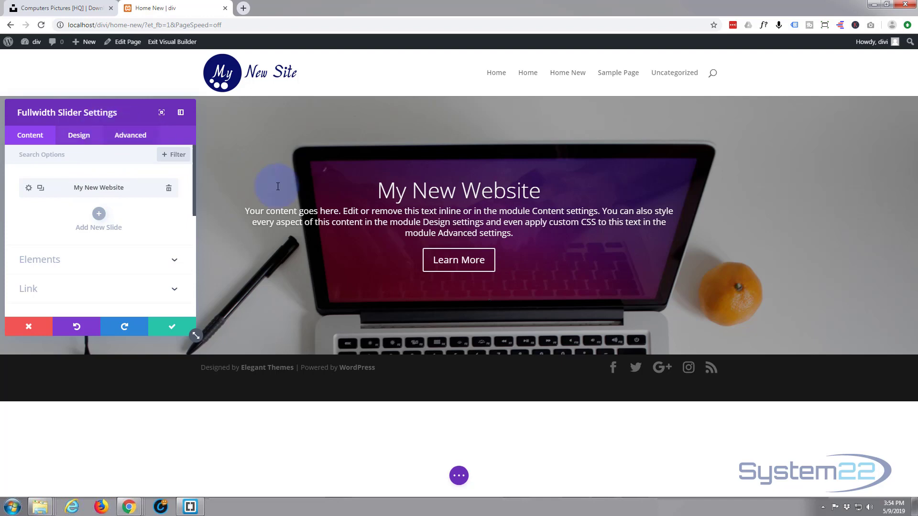
left_click(82, 138)
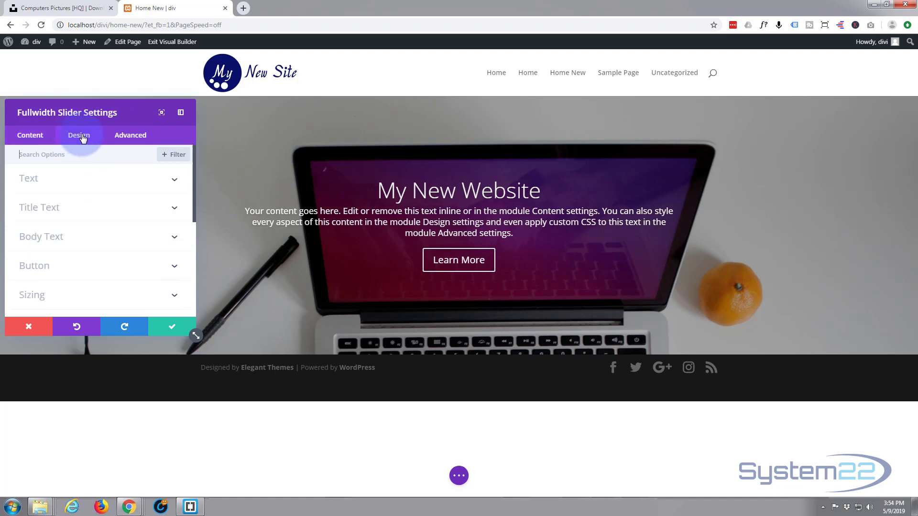
left_click(92, 301)
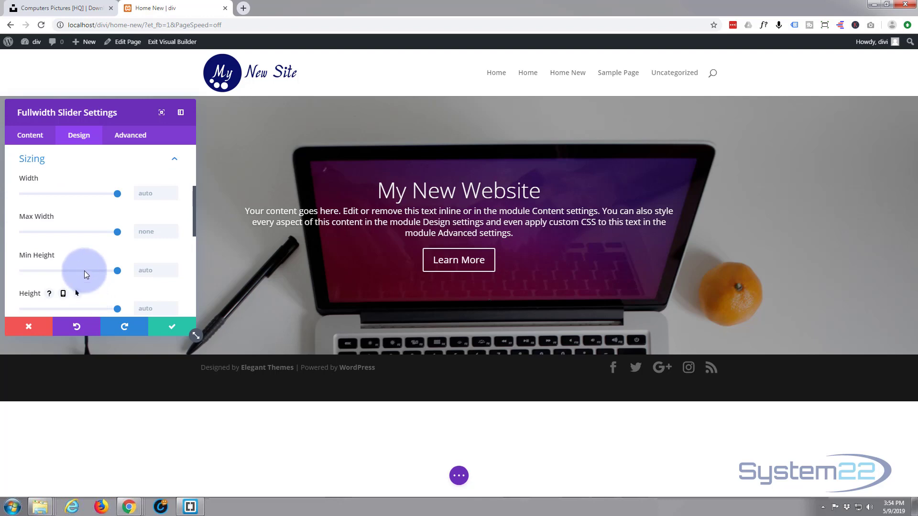
scroll(85, 265, "down", 1)
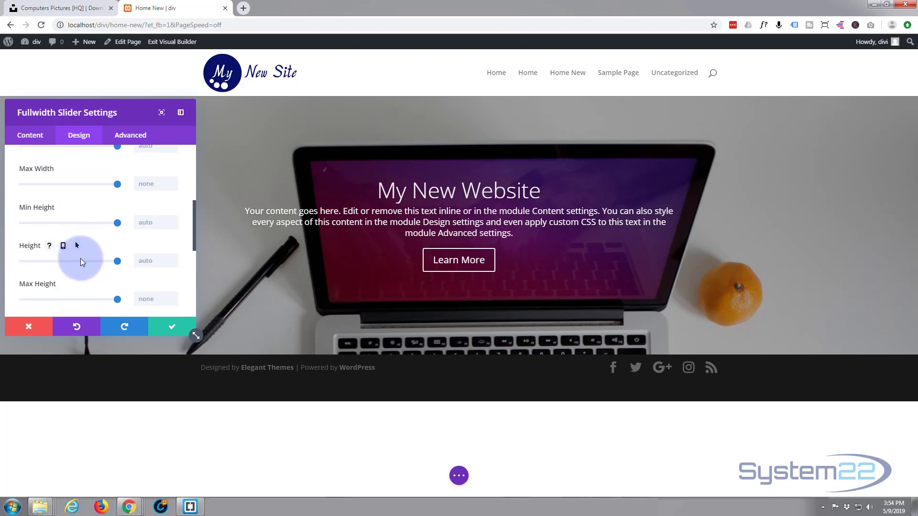
mouse_move(101, 262)
left_mouse_down()
mouse_move(65, 260)
mouse_move(101, 266)
left_mouse_up()
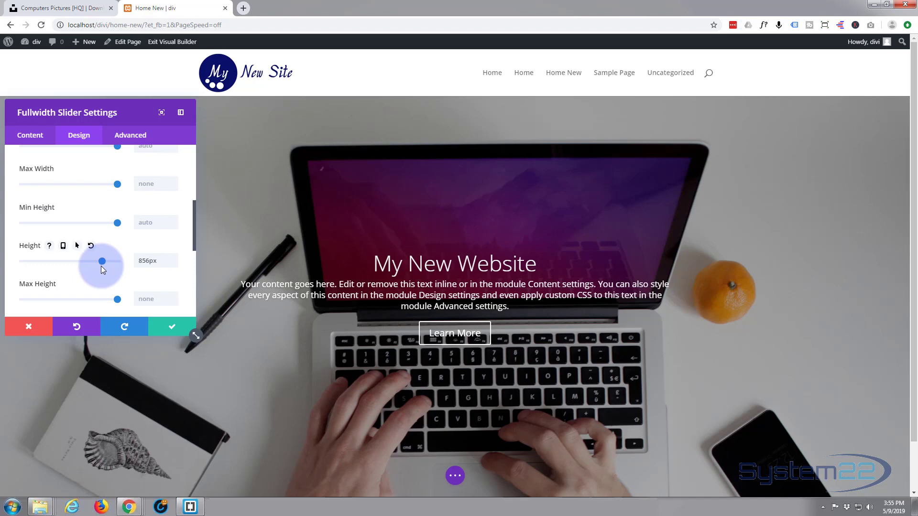
left_click(171, 331)
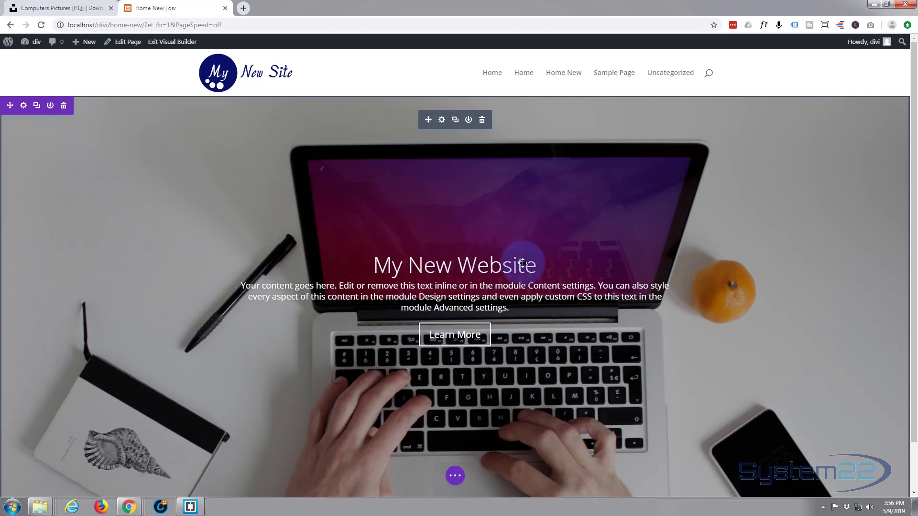
Step: Open the Title Text design options of the My New Website slide
left_click(441, 120)
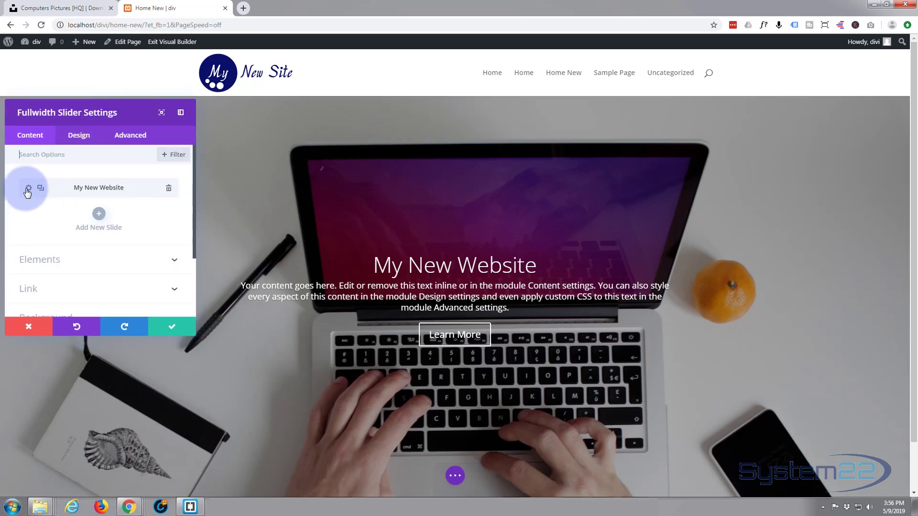
left_click(29, 189)
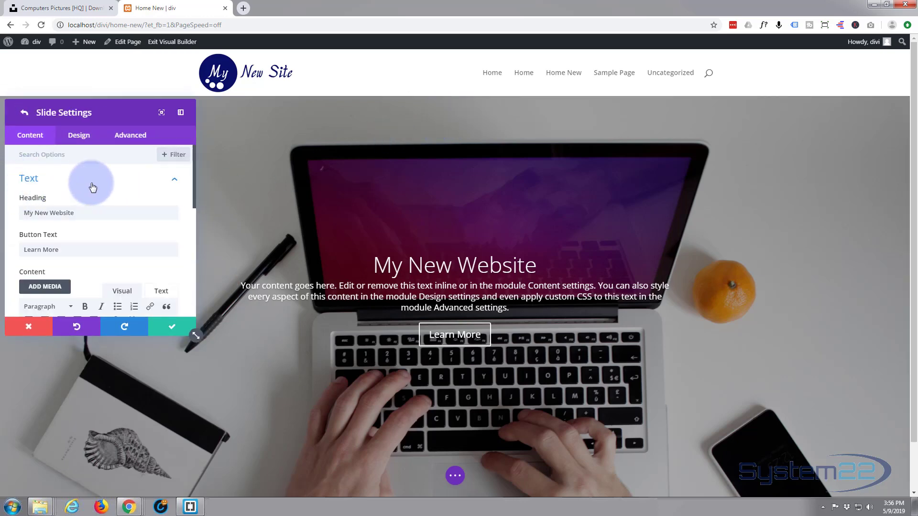
left_click(79, 137)
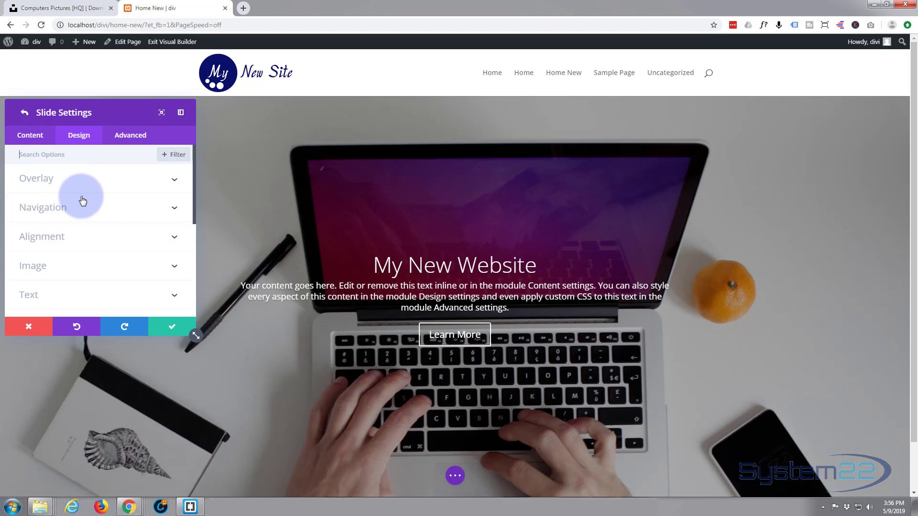
scroll(82, 201, "down", 3)
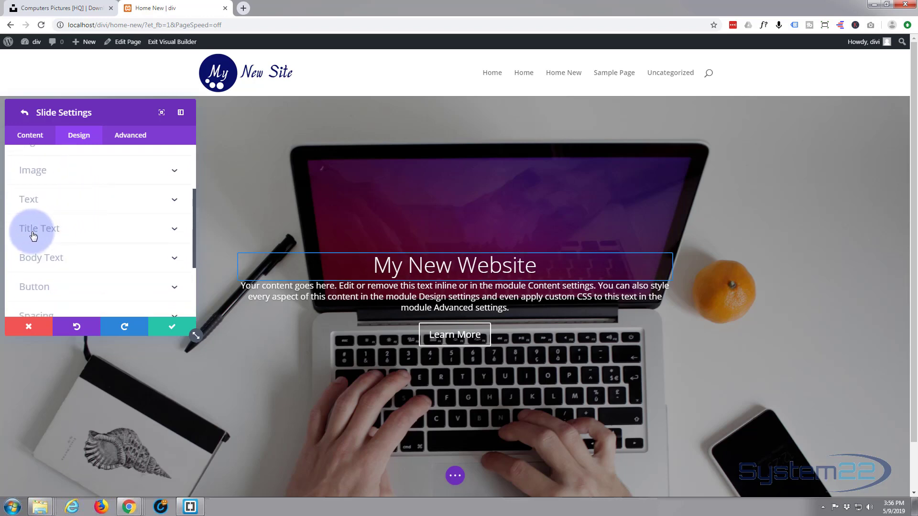
left_click(87, 231)
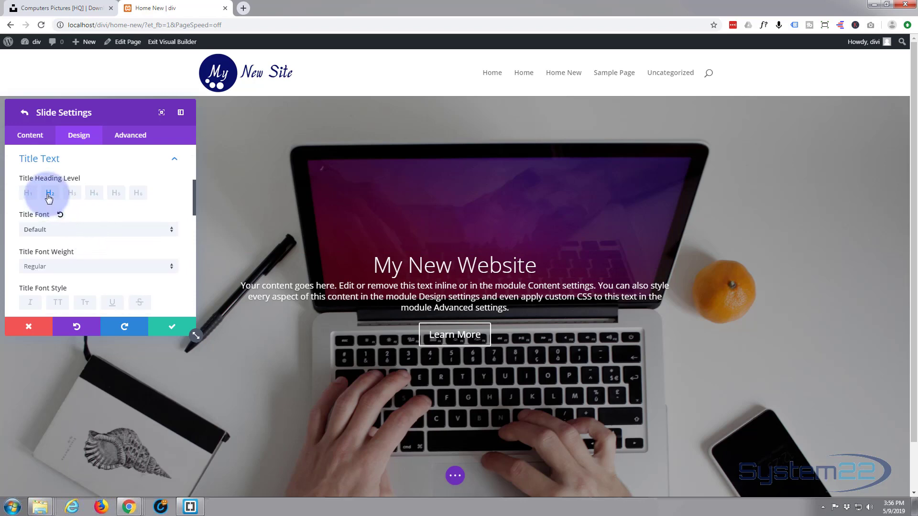
Step: Browse the available title fonts and keep the Default font
scroll(92, 212, "down", 1)
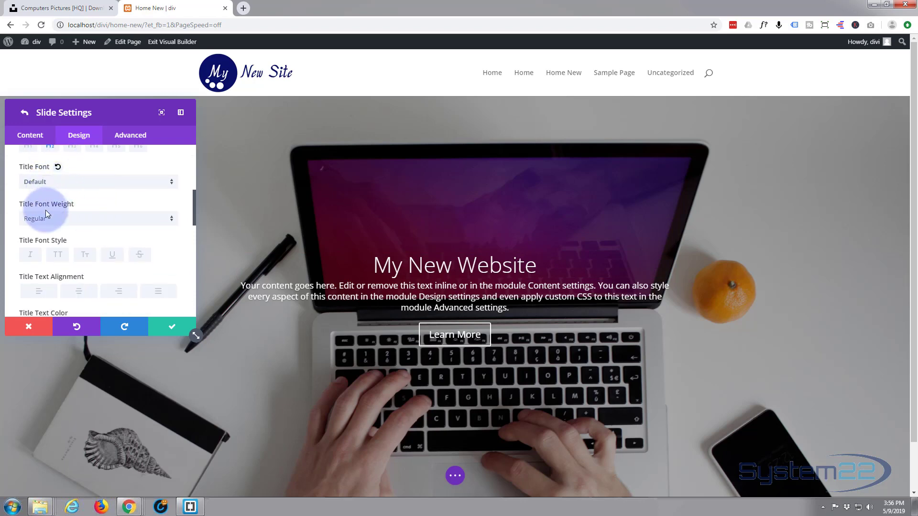
left_click(106, 182)
scroll(112, 239, "down", 5)
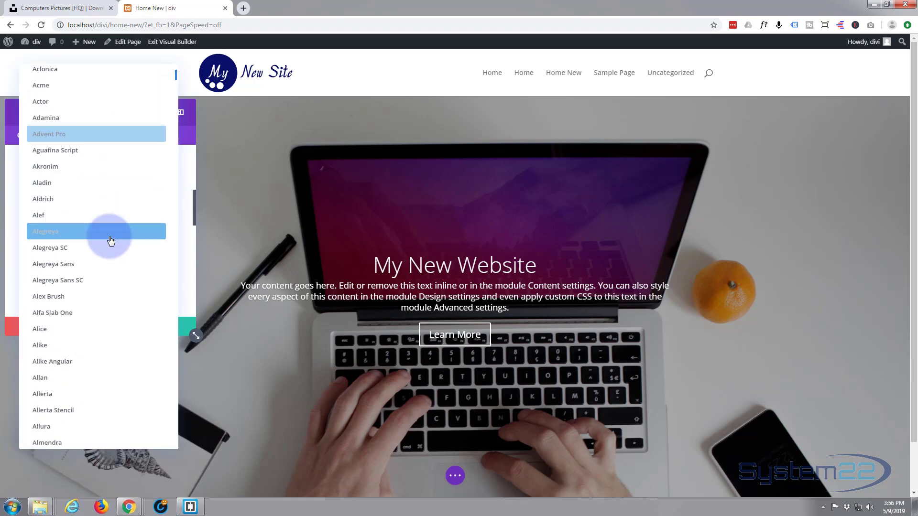
scroll(111, 240, "down", 6)
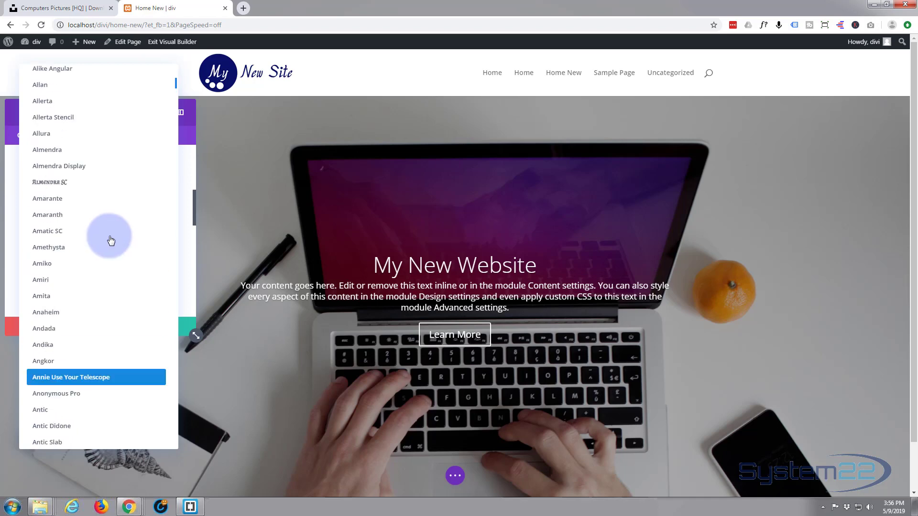
scroll(111, 240, "up", 12)
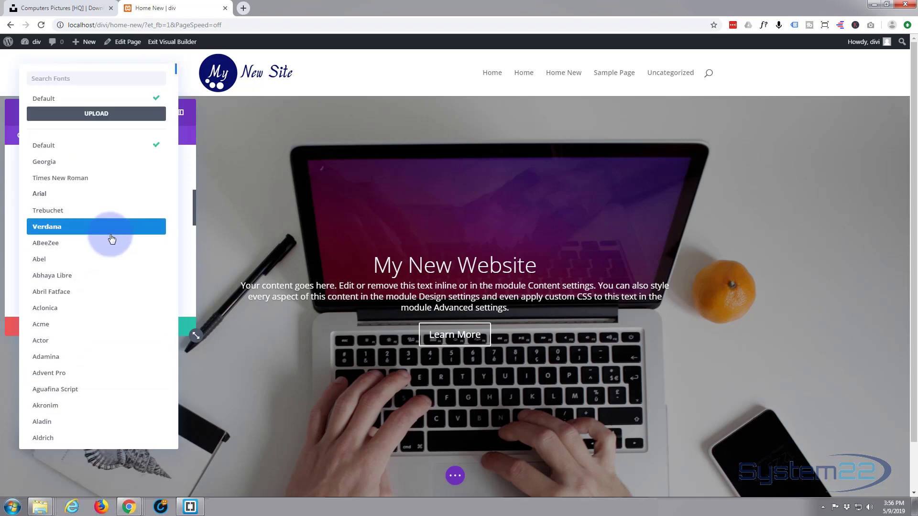
left_click(48, 96)
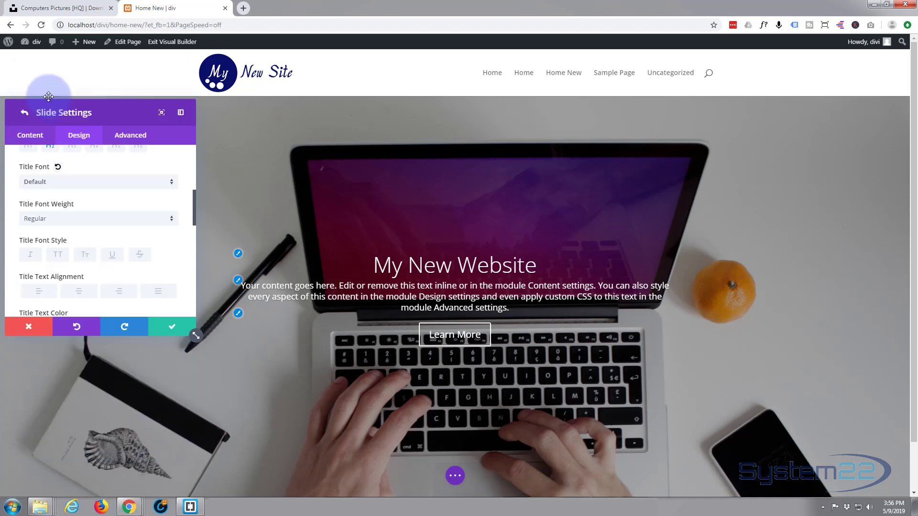
Step: Set the slide title's font weight to Bold and its font style to uppercase
left_click(149, 222)
left_click(71, 277)
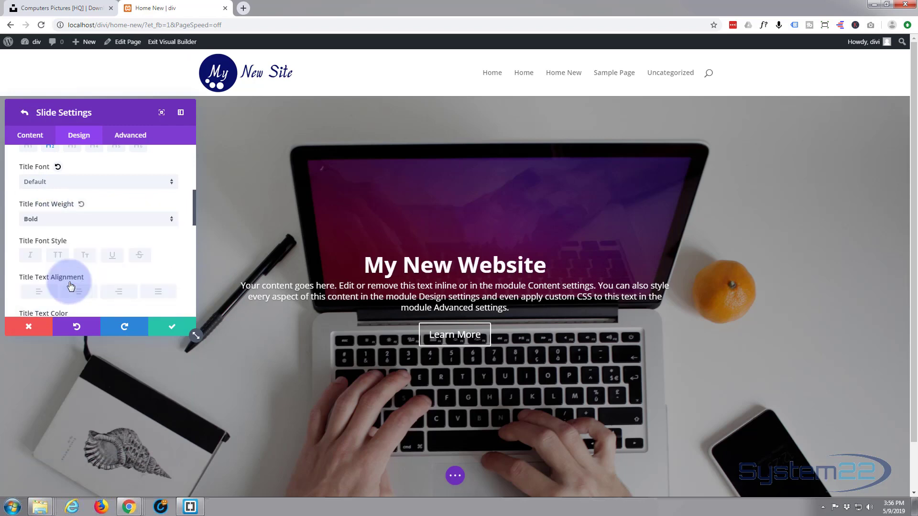
left_click(57, 256)
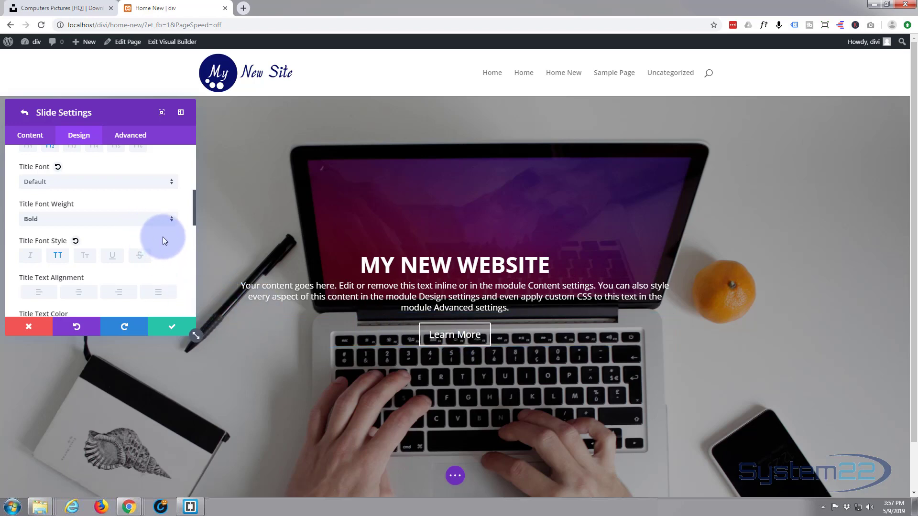
Step: Enable custom styles for the slide's button
scroll(163, 237, "down", 2)
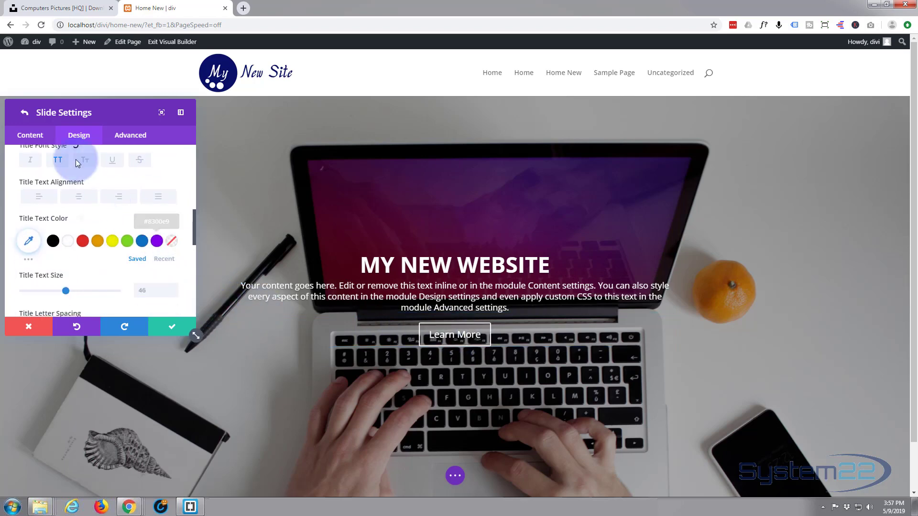
scroll(102, 219, "down", 4)
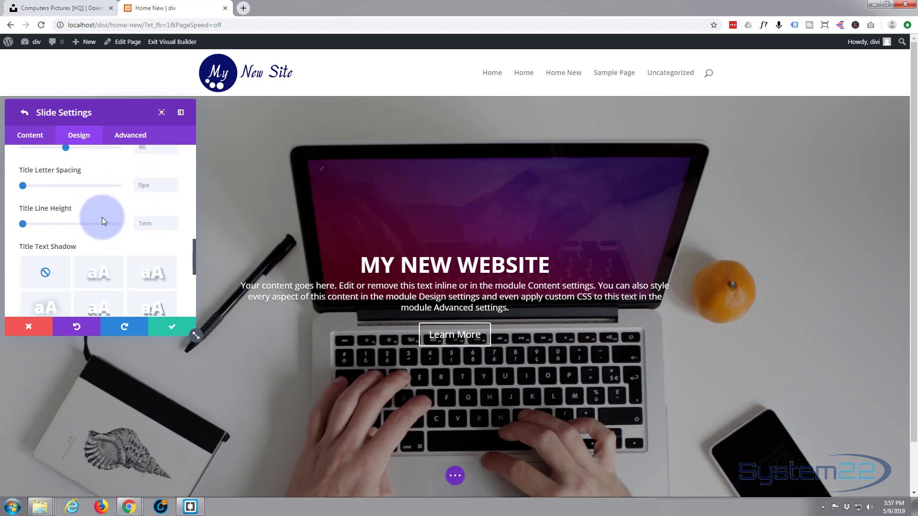
scroll(101, 219, "down", 3)
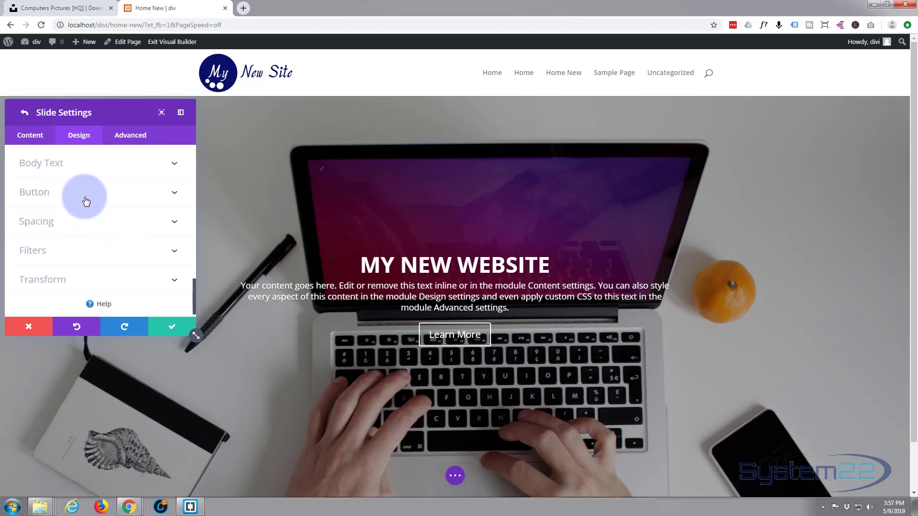
left_click(84, 193)
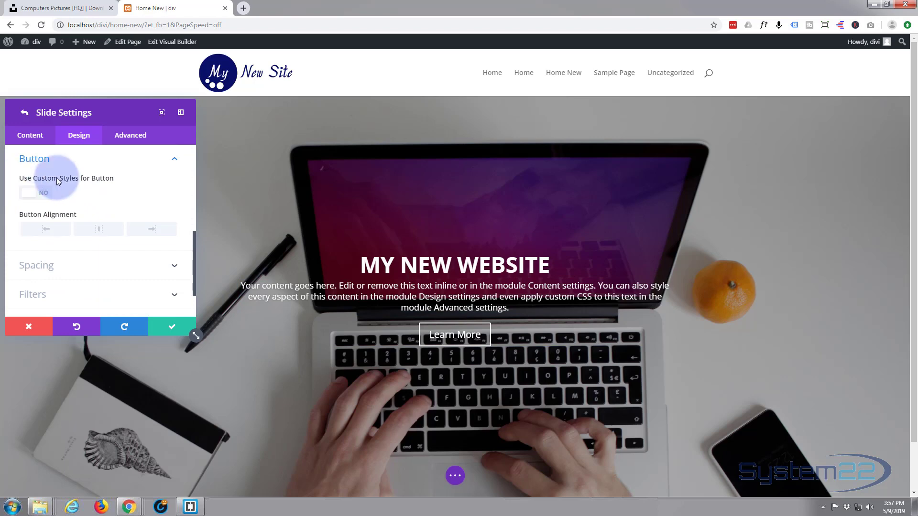
left_click(44, 194)
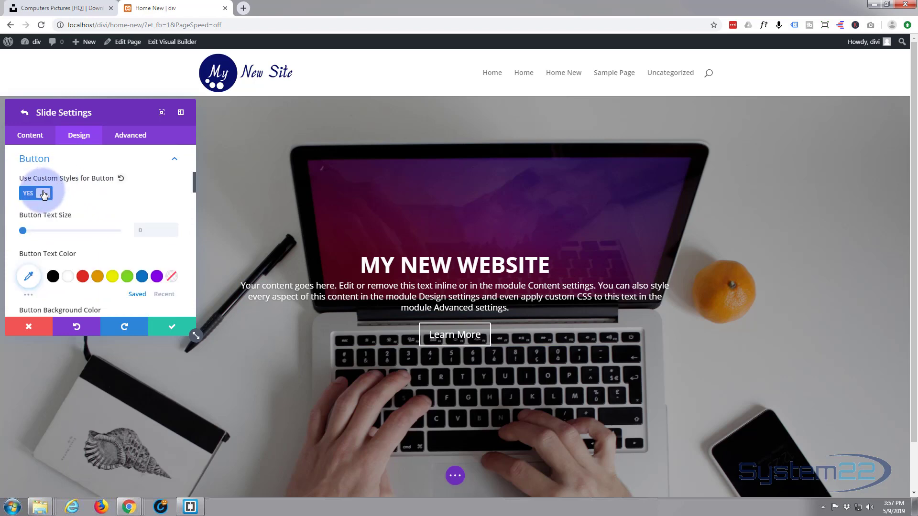
Step: Enable separate default and hover options for the button background color, ending on the default state
scroll(92, 208, "down", 1)
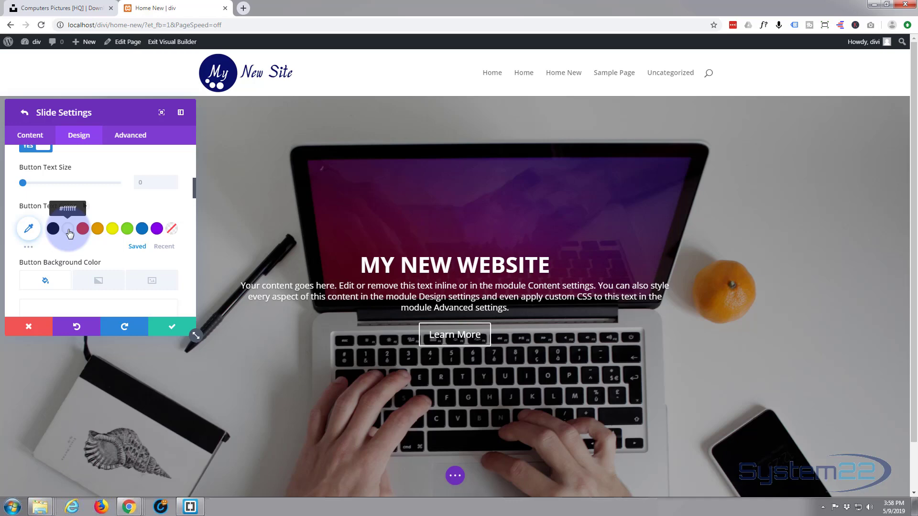
scroll(59, 248, "down", 1)
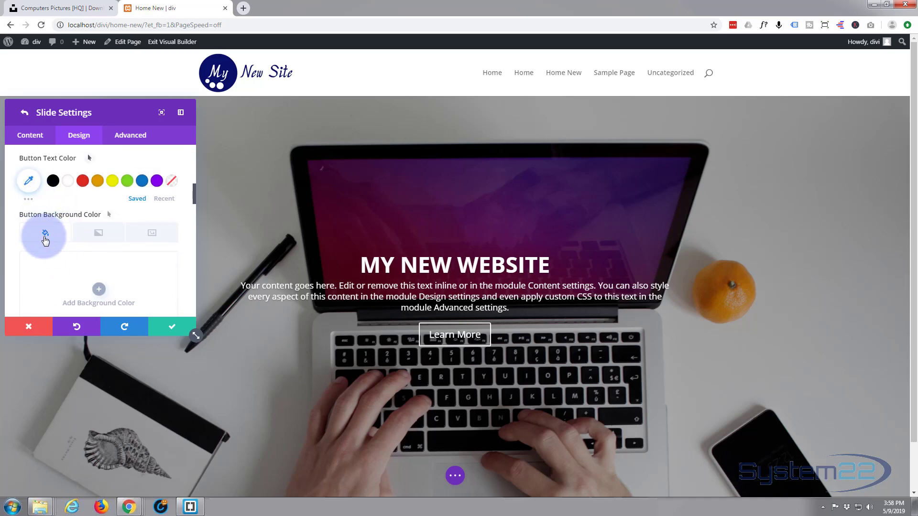
scroll(92, 258, "down", 1)
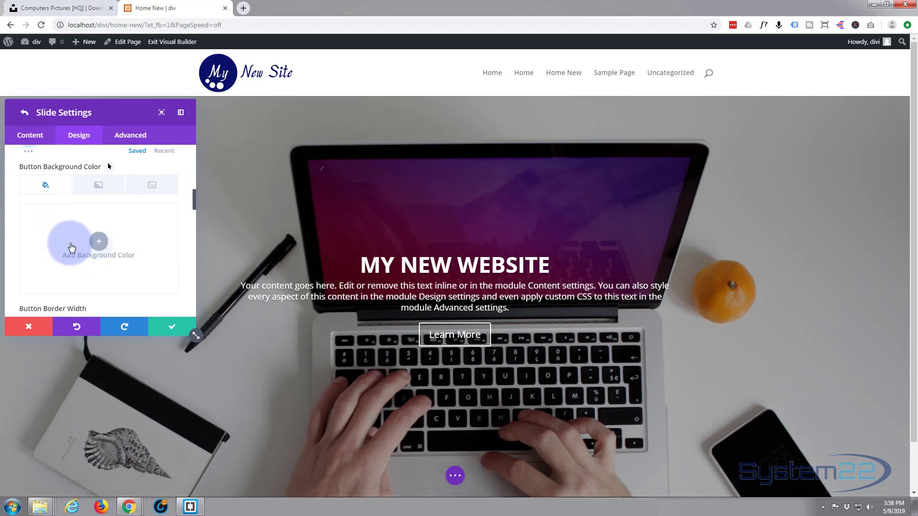
scroll(63, 245, "up", 1)
left_click(42, 231)
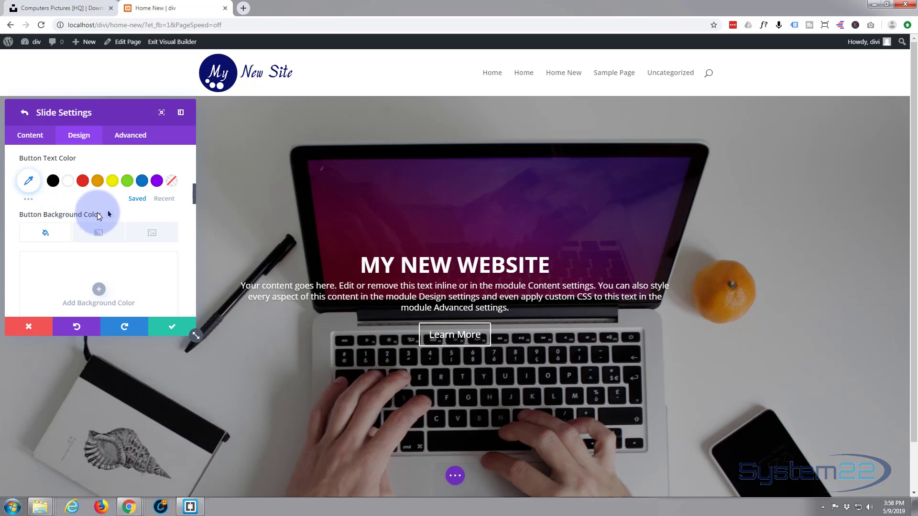
left_click(109, 215)
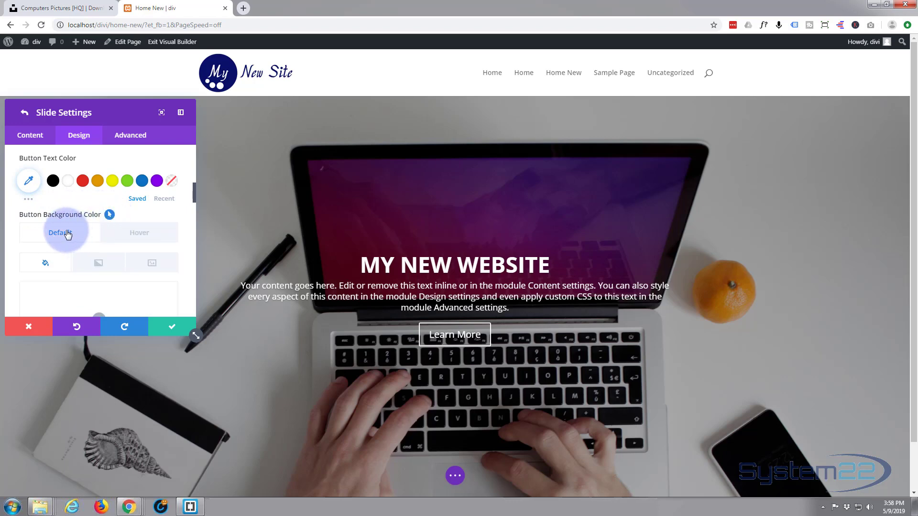
left_click(128, 233)
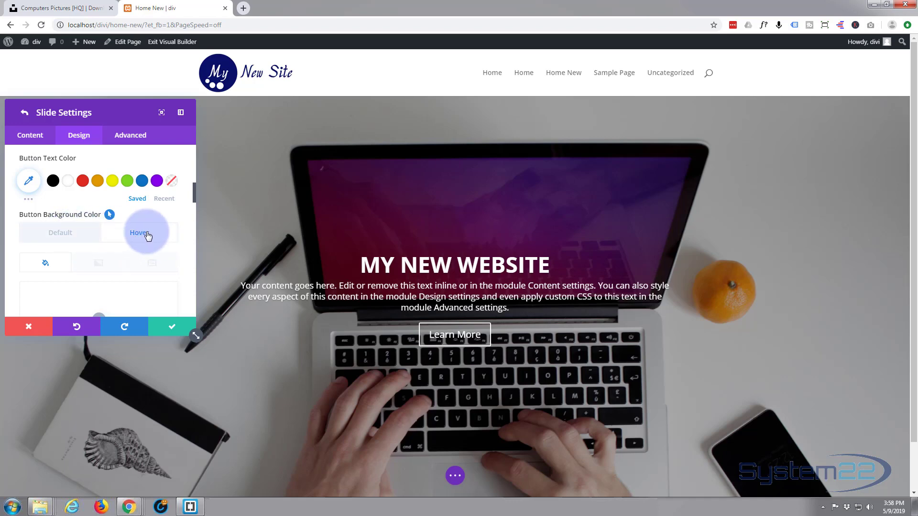
left_click(53, 236)
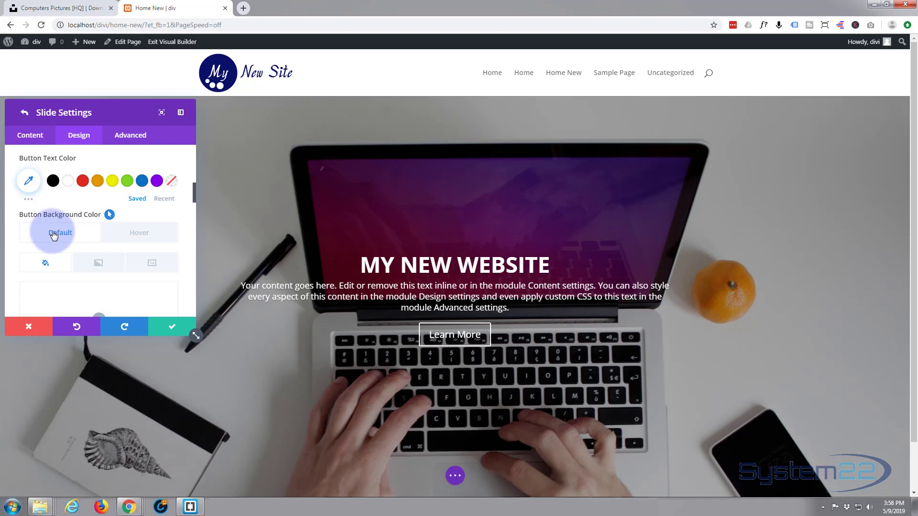
Step: Add a blue #0c71c3 default background color to the slide's button
scroll(53, 235, "down", 1)
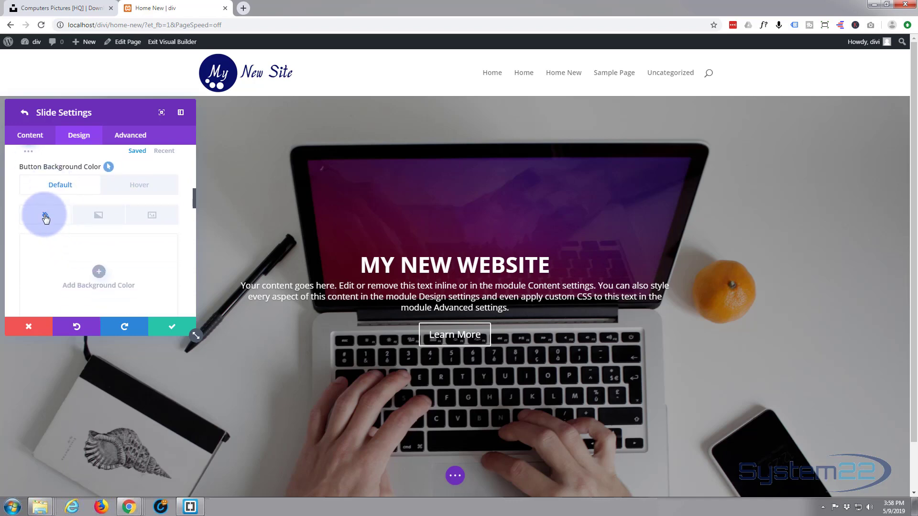
left_click(99, 271)
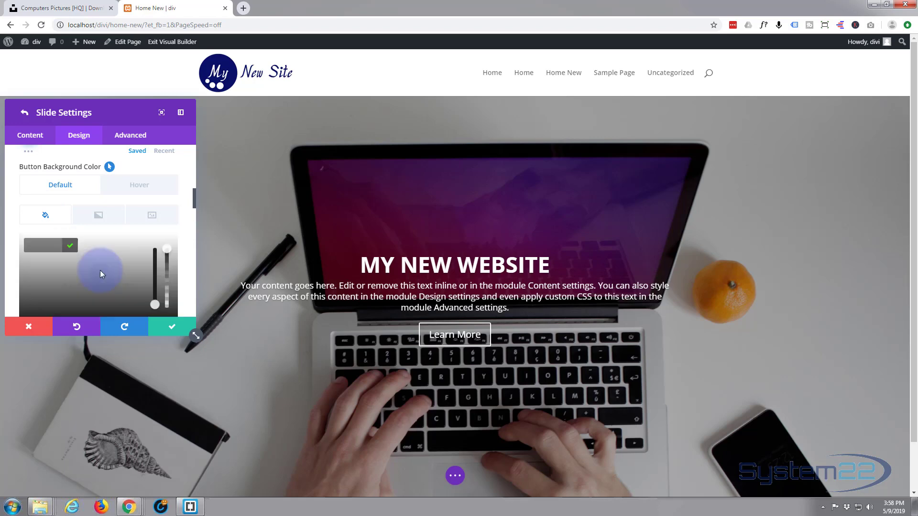
scroll(82, 263, "down", 1)
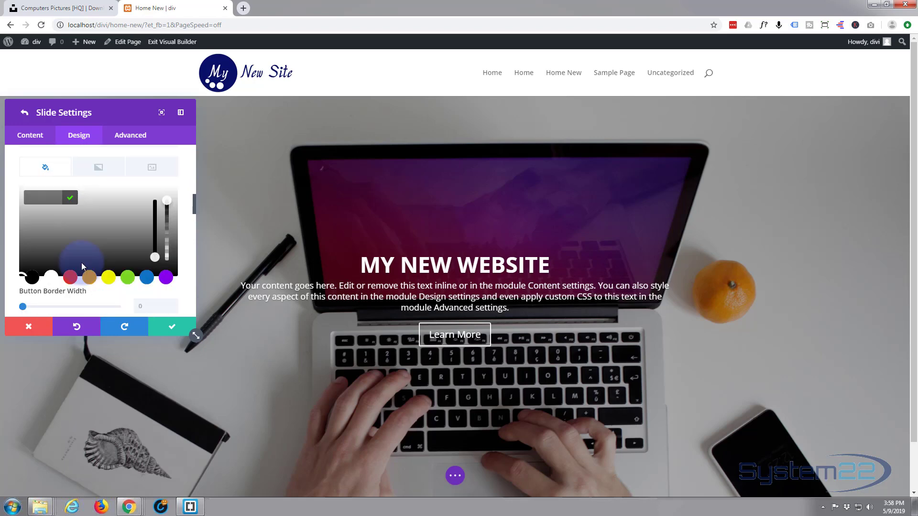
left_click(147, 277)
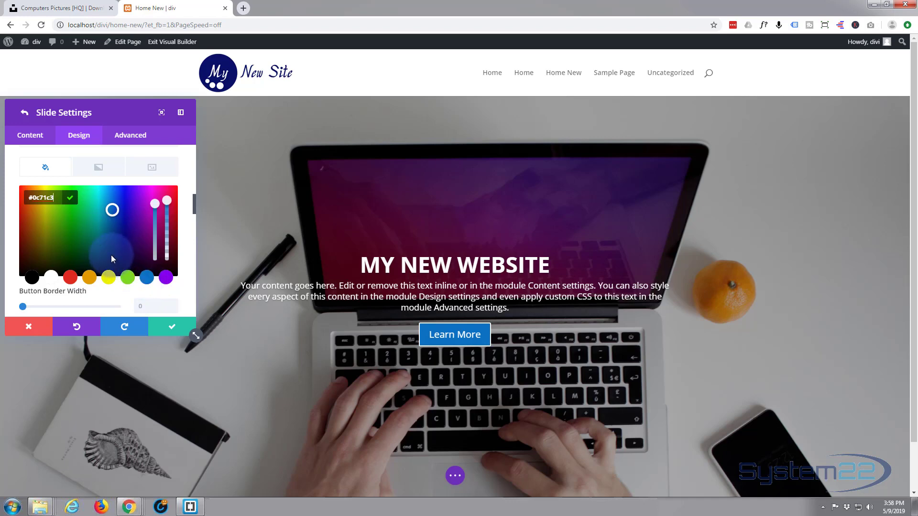
Step: Set the button border color to blue #0c71c3 by default and orange #e09900 on hover
scroll(109, 255, "down", 2)
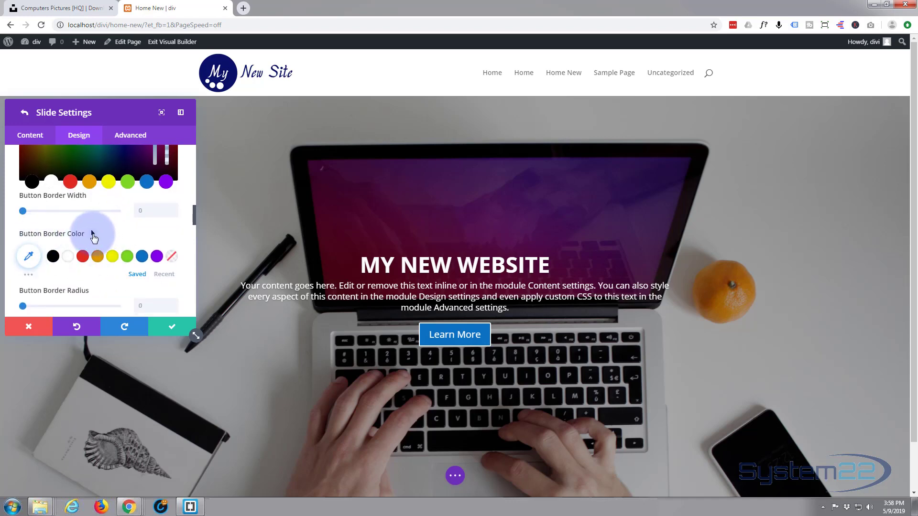
left_click(93, 234)
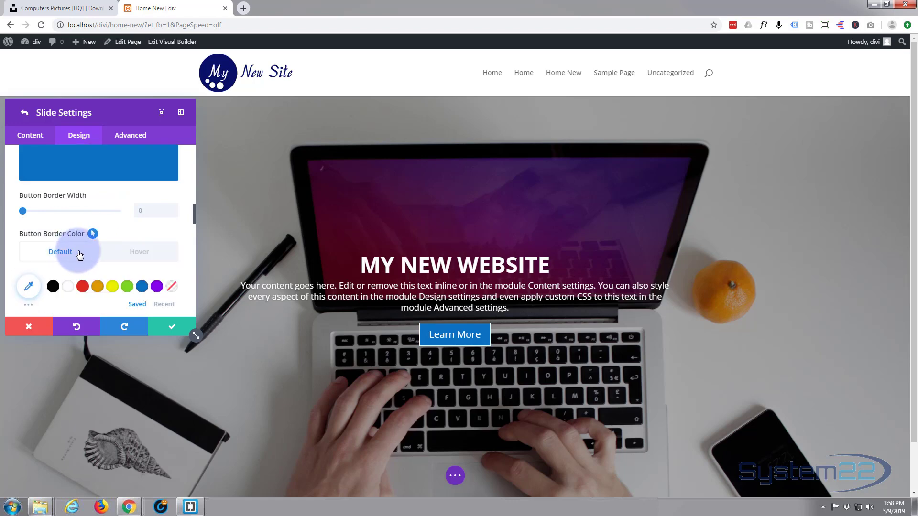
left_click(144, 288)
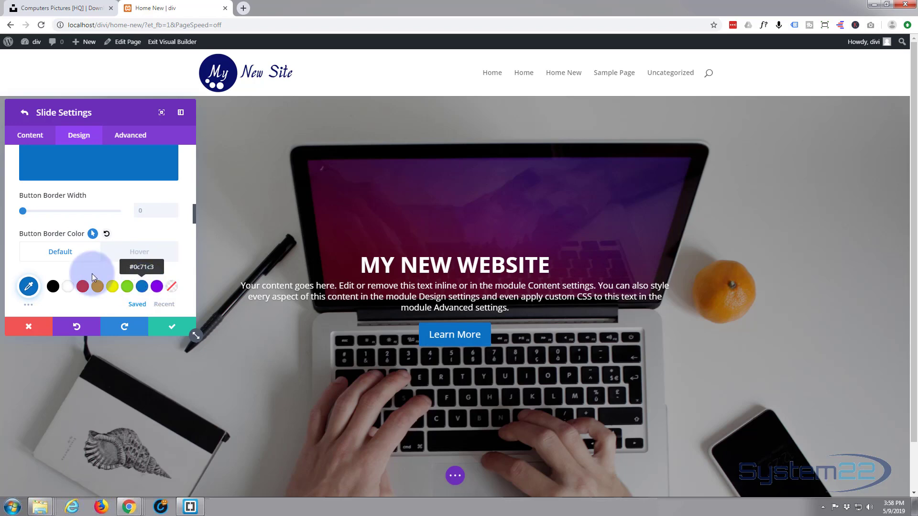
left_click(135, 254)
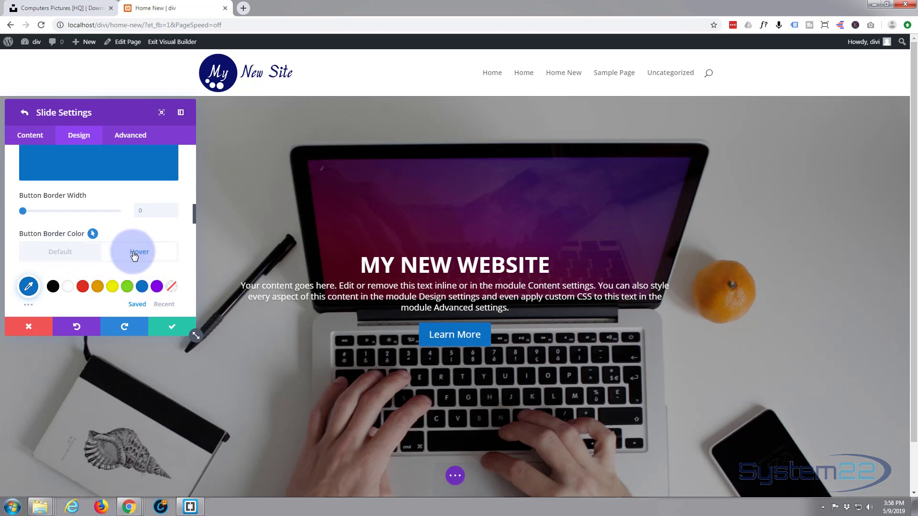
left_click(97, 287)
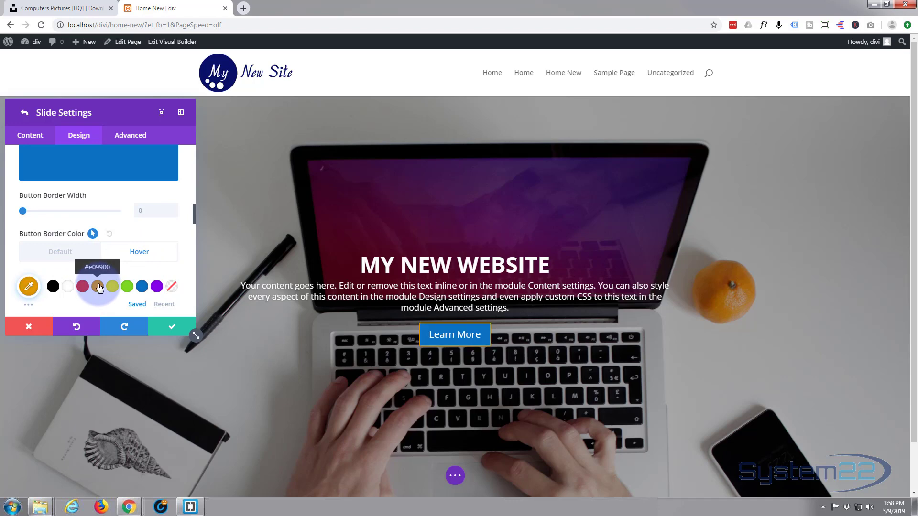
Step: Set the button's hover background color to orange #e09900 and return the color setting to its default state
scroll(104, 270, "up", 3)
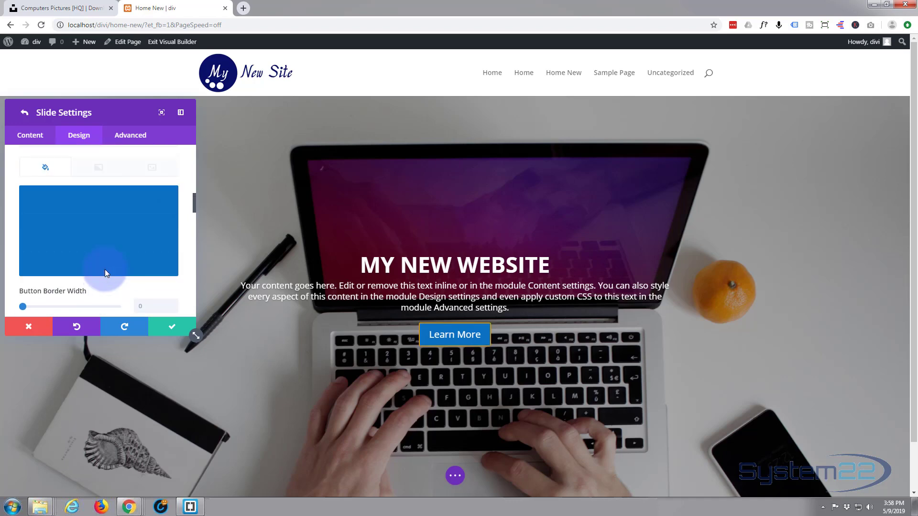
scroll(106, 264, "up", 2)
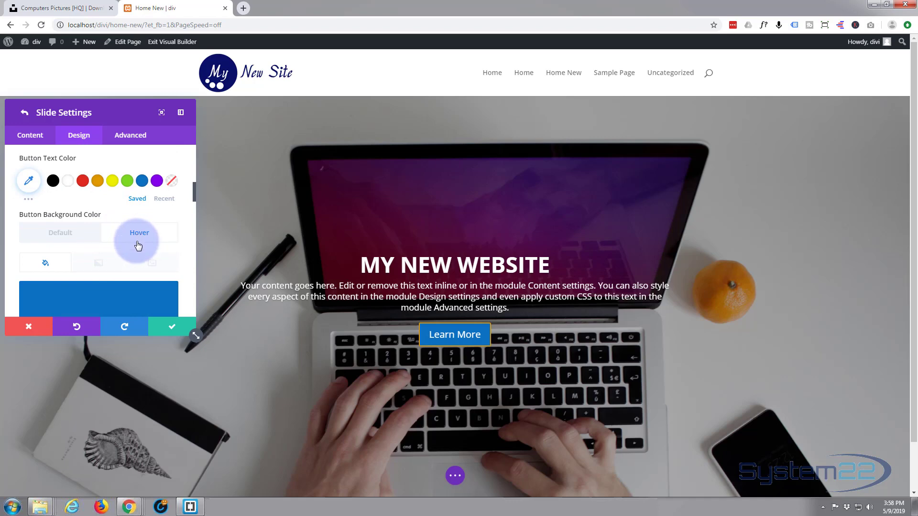
scroll(129, 246, "down", 2)
left_click(121, 254)
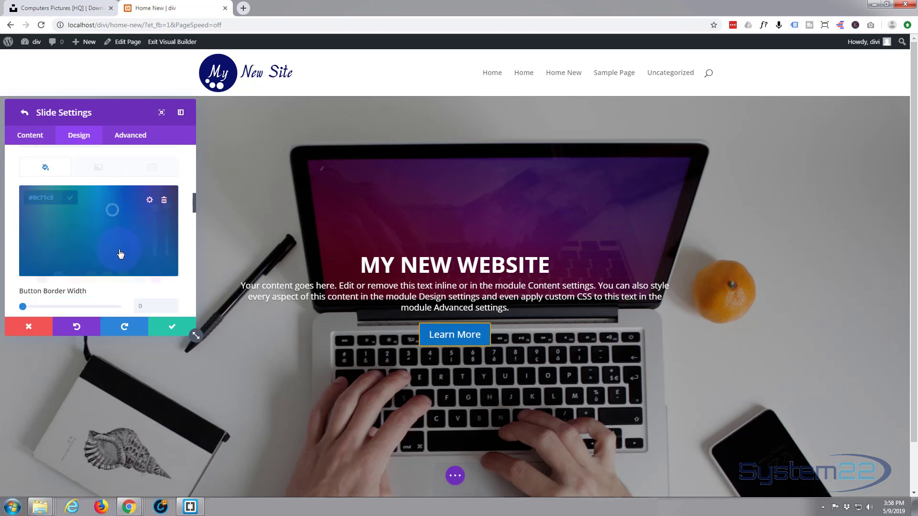
left_click(95, 282)
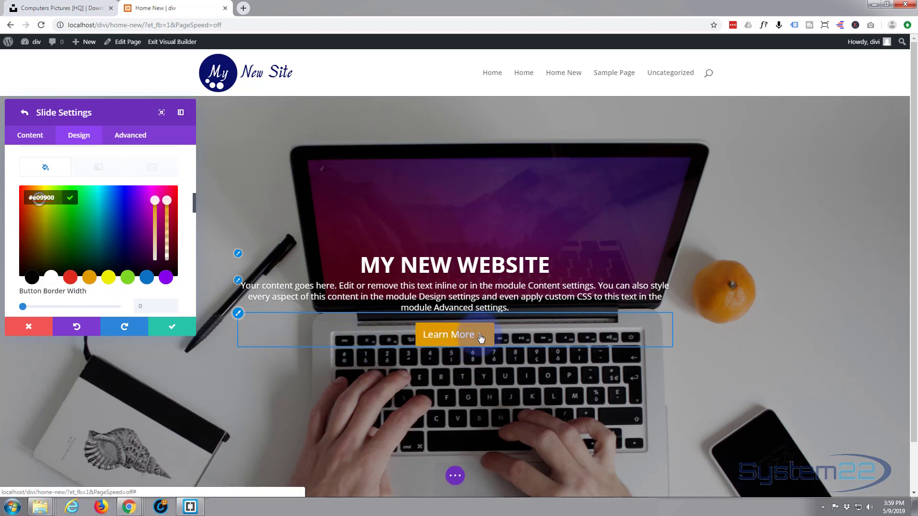
scroll(60, 223, "up", 1)
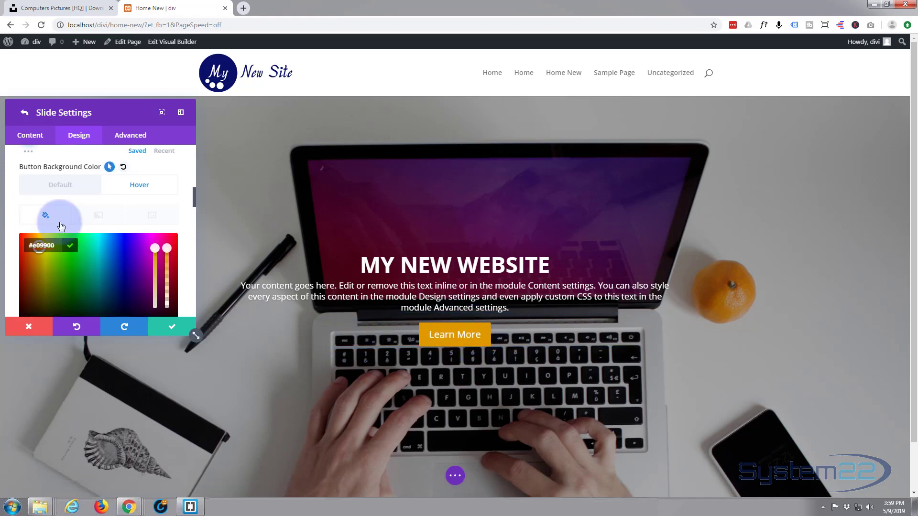
left_click(63, 192)
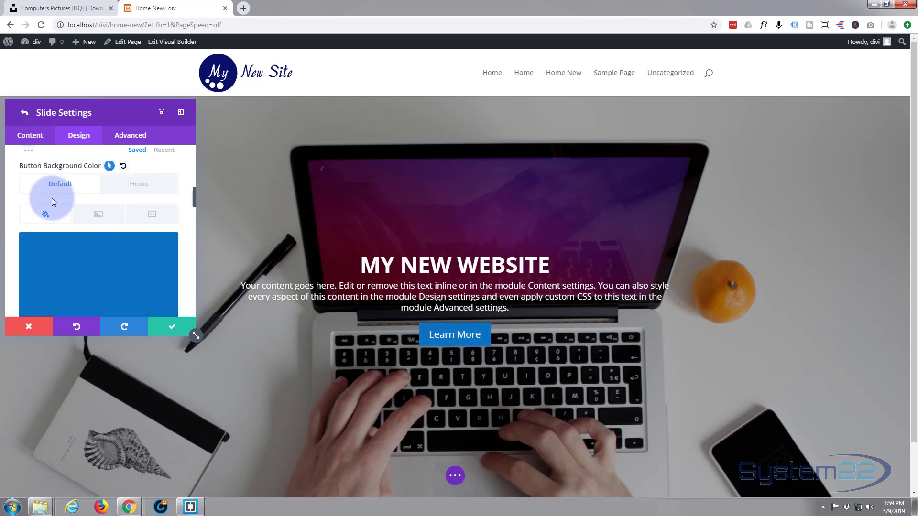
Step: Look through the button icon options and browse the icon collection as far as the social media icons
scroll(52, 198, "down", 3)
scroll(52, 198, "down", 5)
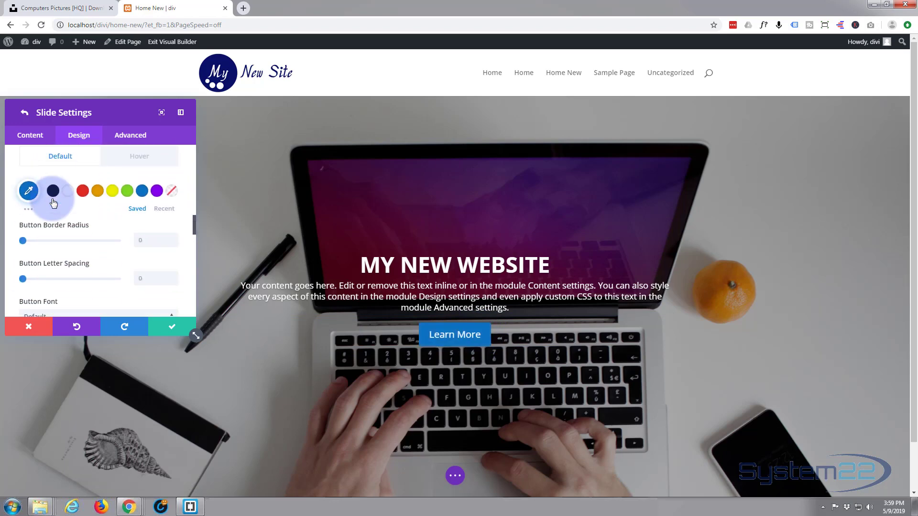
scroll(51, 203, "down", 2)
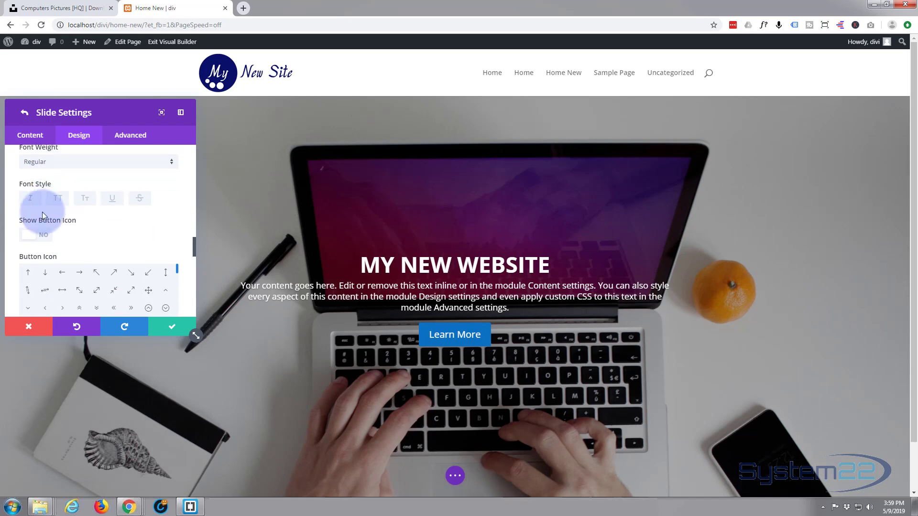
left_click(52, 236)
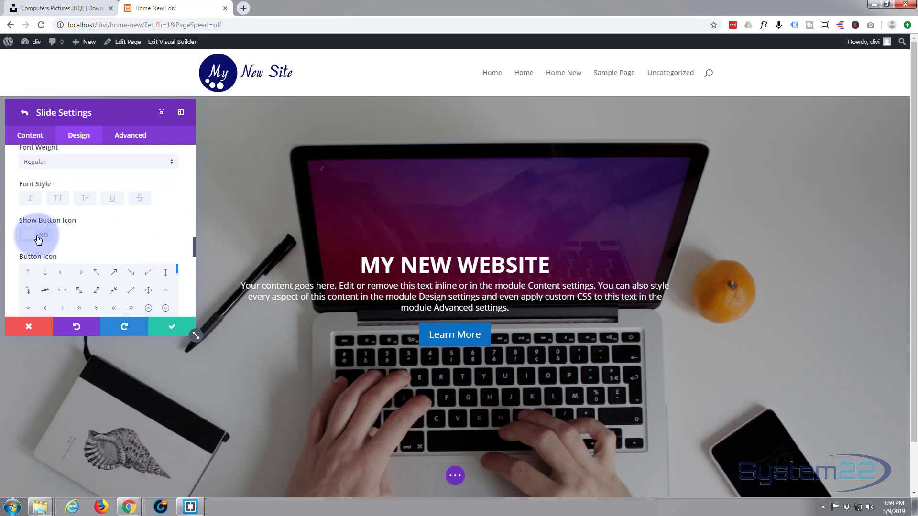
scroll(90, 224, "down", 2)
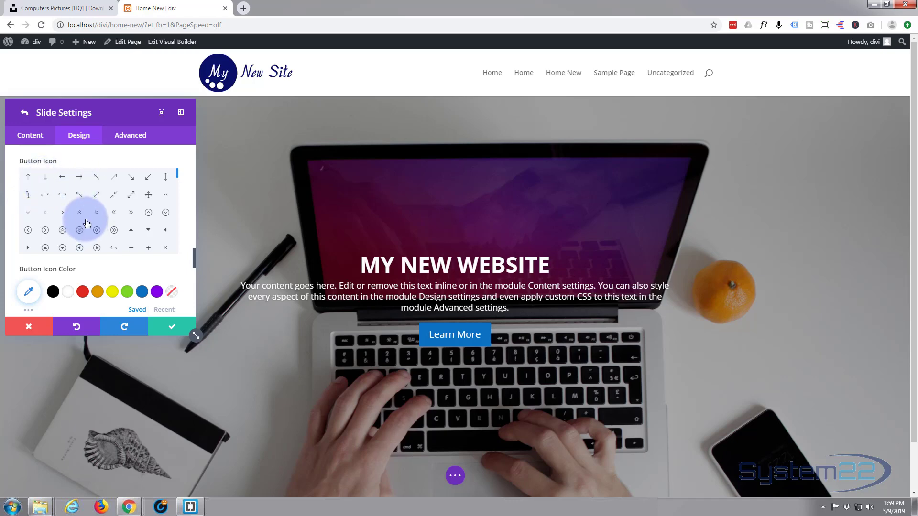
left_click_drag(176, 174, 97, 232)
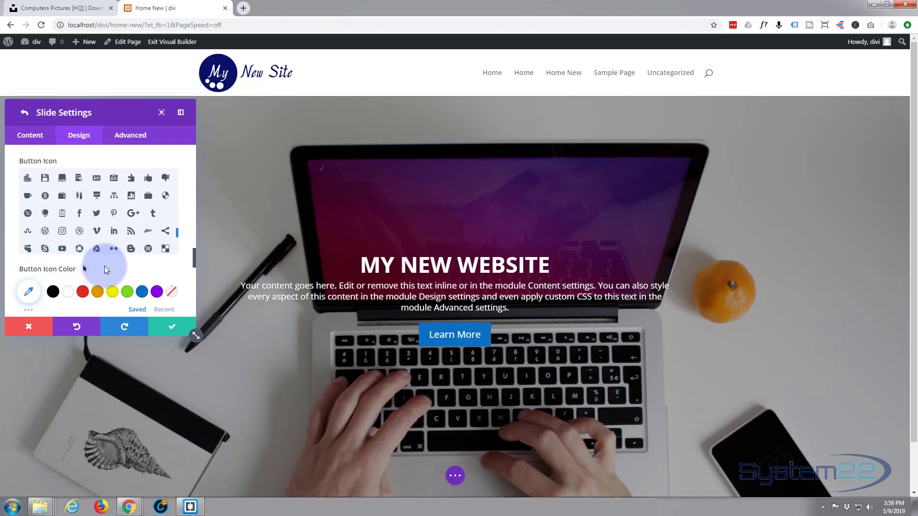
Step: Try showing the button icon only on hover, then switch back to showing it permanently
scroll(104, 265, "down", 3)
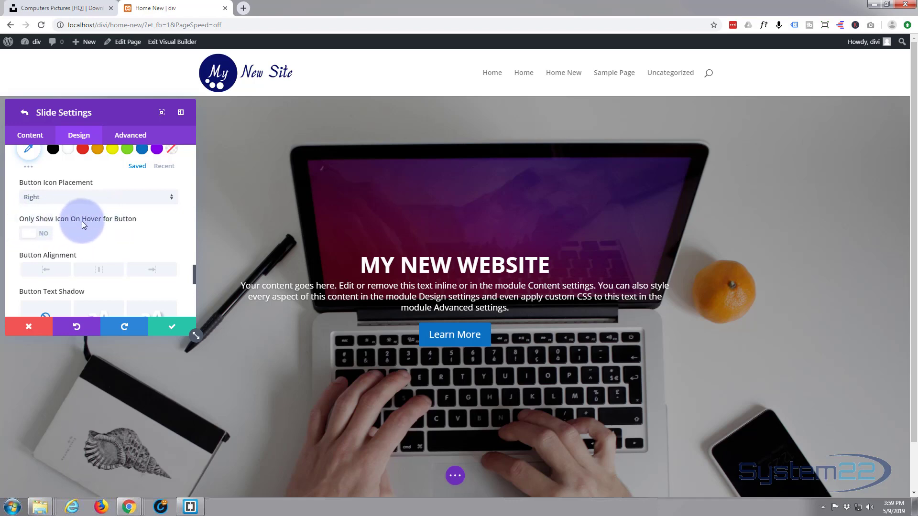
left_click(44, 237)
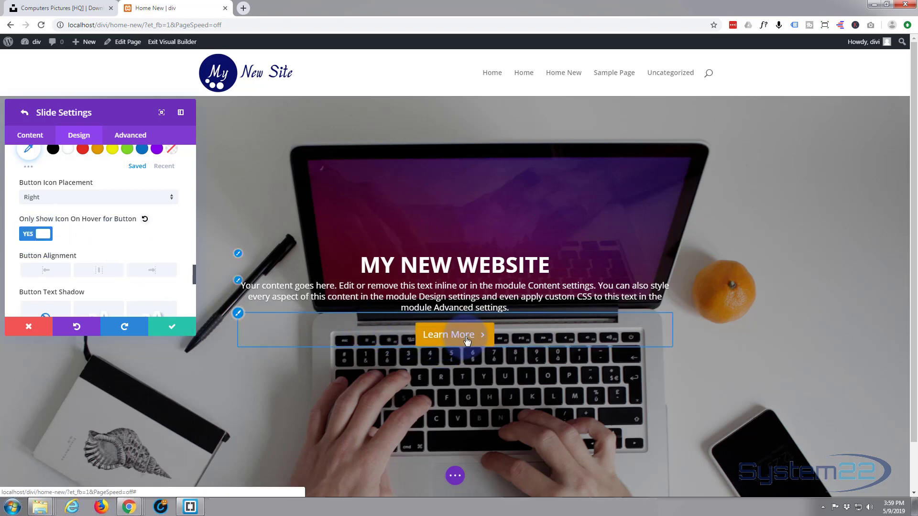
left_click(38, 237)
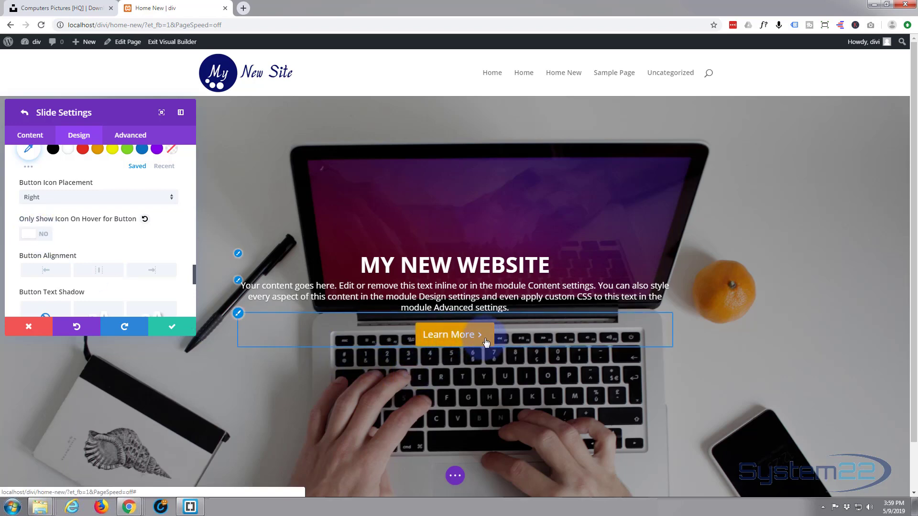
Step: Turn off the display of the slide button's icon
scroll(68, 241, "up", 2)
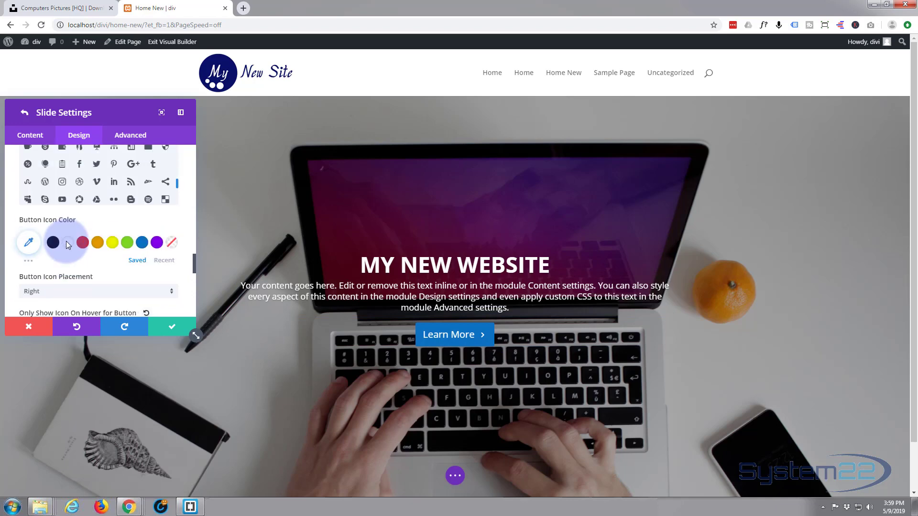
scroll(67, 240, "up", 3)
left_click(53, 287)
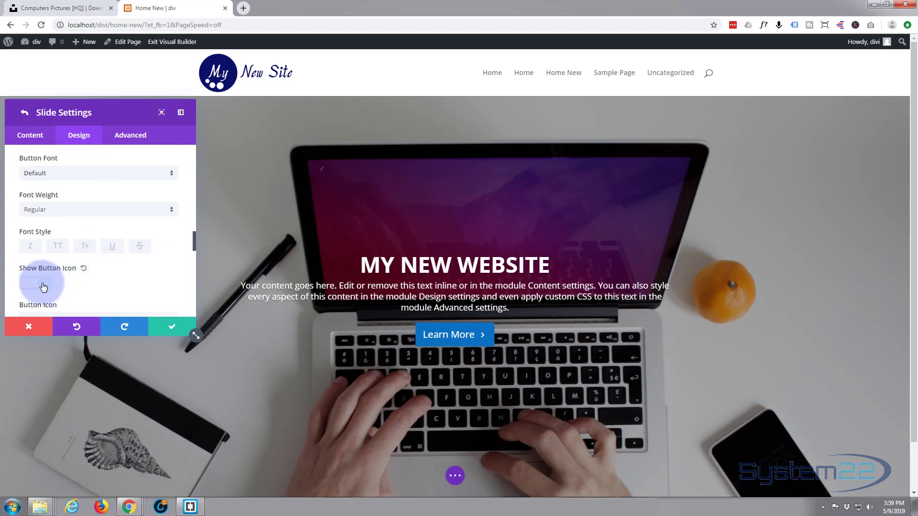
left_click(43, 287)
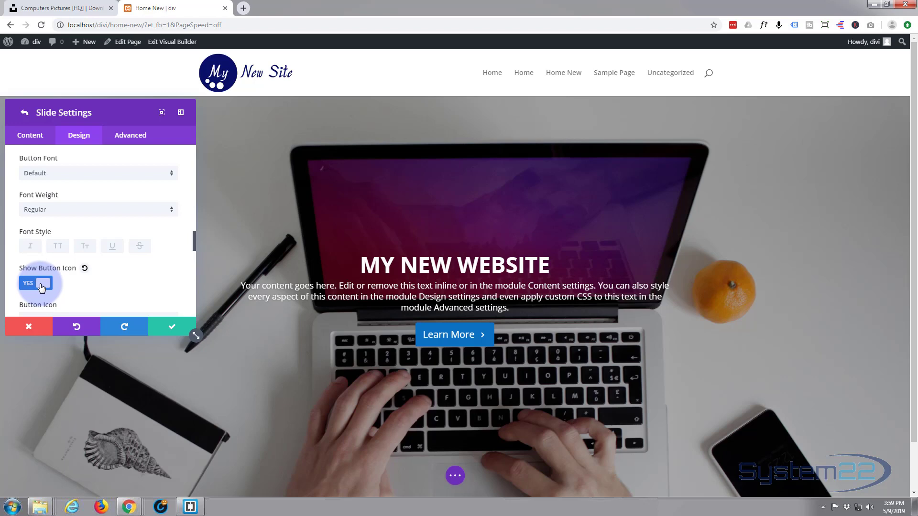
left_click(42, 286)
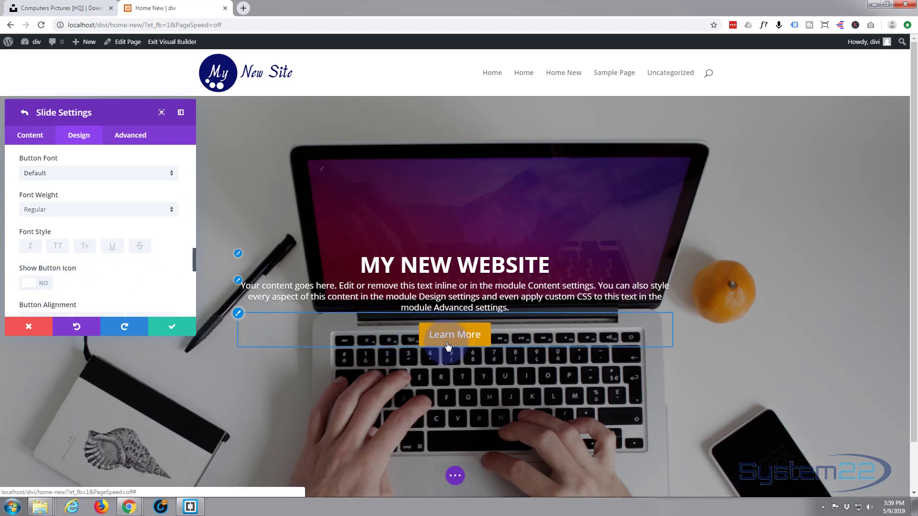
Step: Apply the box shadow preset that falls softly below the slide's button and save the slide settings
scroll(95, 276, "down", 1)
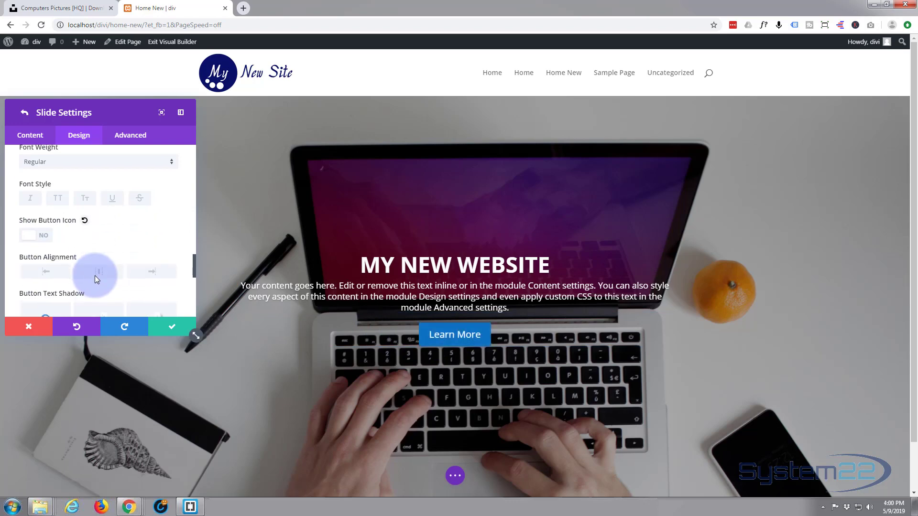
scroll(95, 275, "down", 3)
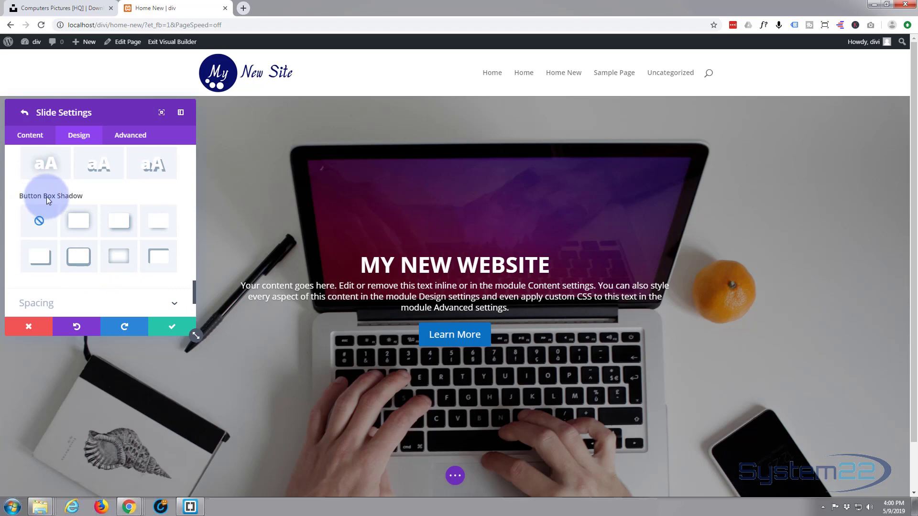
left_click(161, 227)
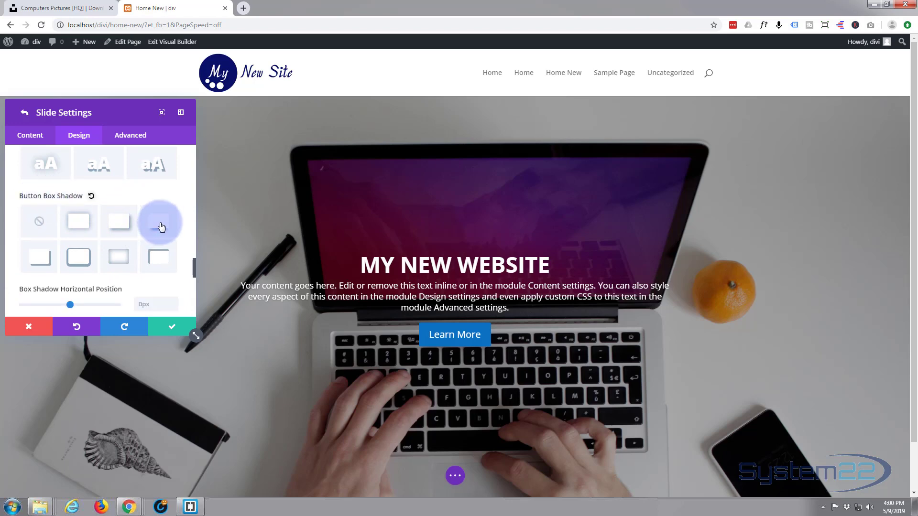
left_click(170, 330)
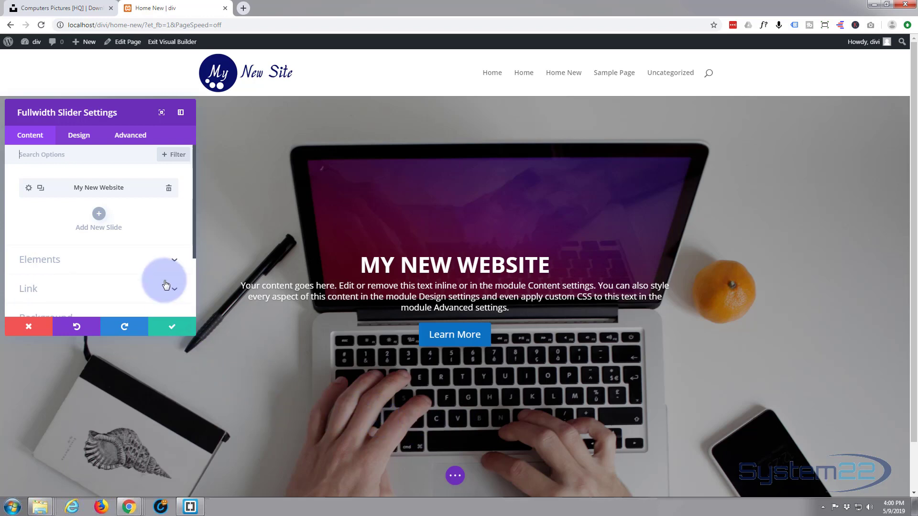
Step: Duplicate the "My New Website" slide and set the copy's heading to "Start Learning Today"
left_click(40, 189)
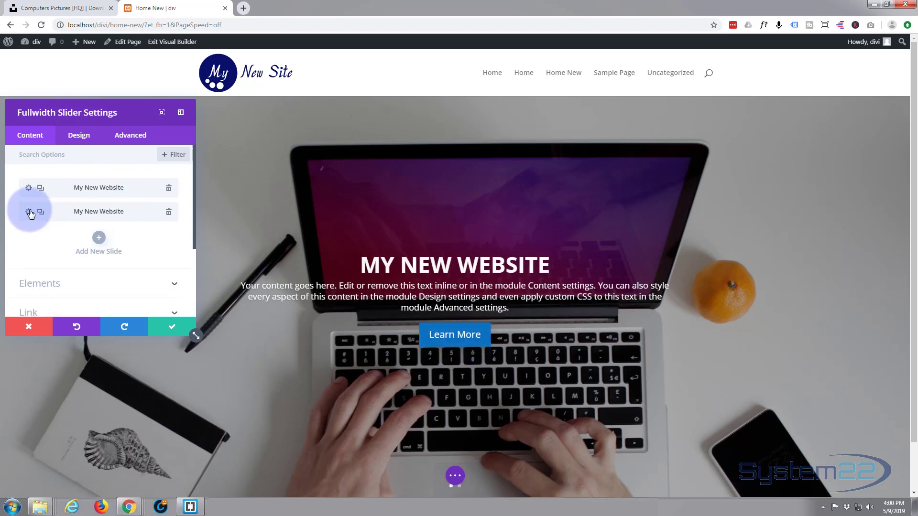
left_click(29, 212)
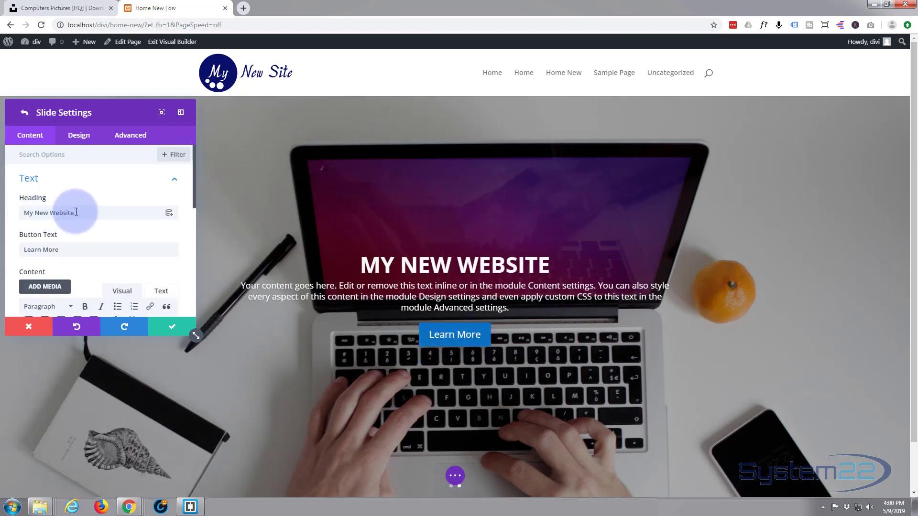
left_click_drag(71, 213, 10, 212)
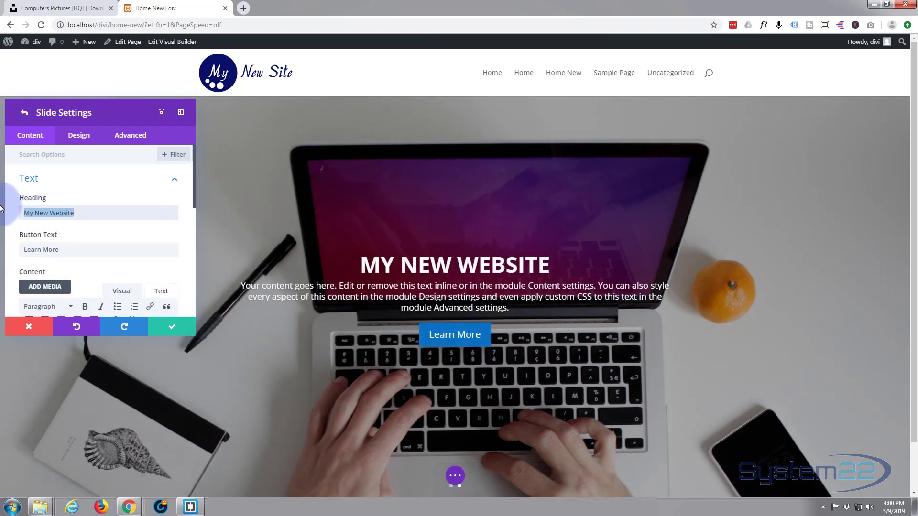
type("Star")
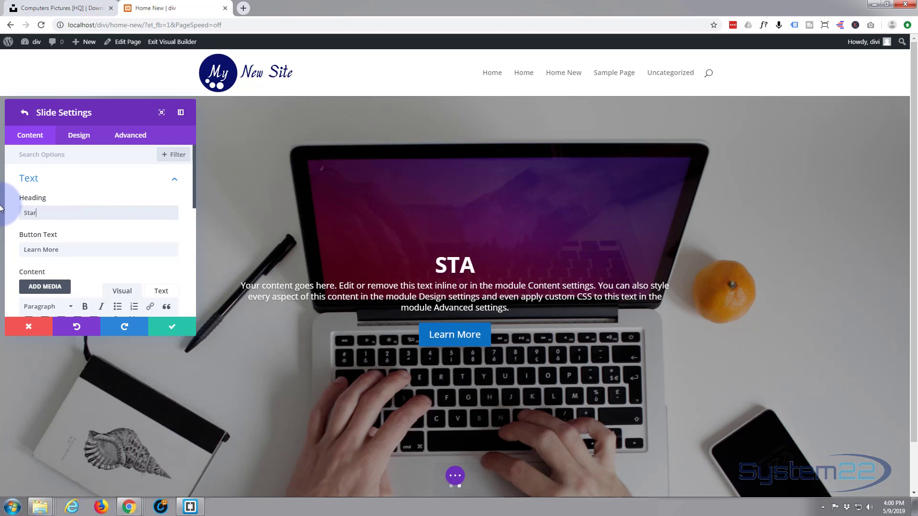
type("t Learning")
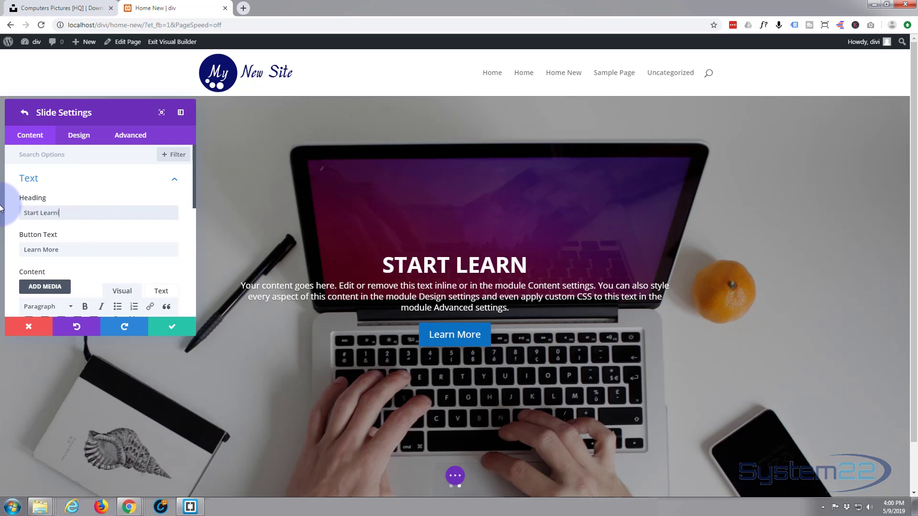
type("oday")
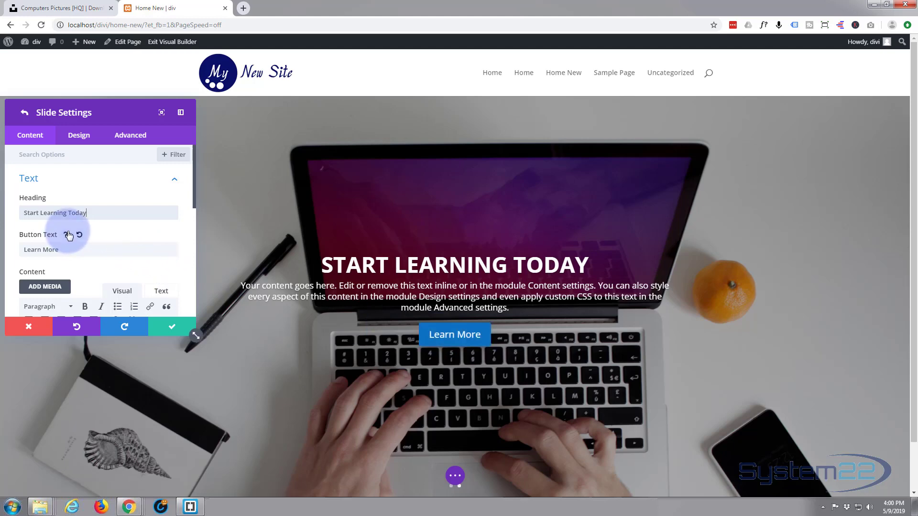
Step: Replace the second slide's background image with the media library photo of a hand pointing at a laptop screen
scroll(72, 231, "down", 7)
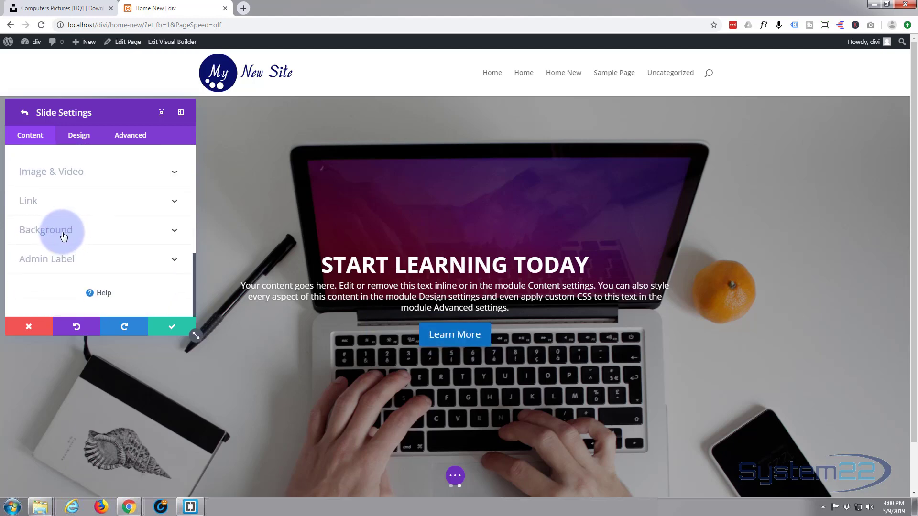
left_click(110, 234)
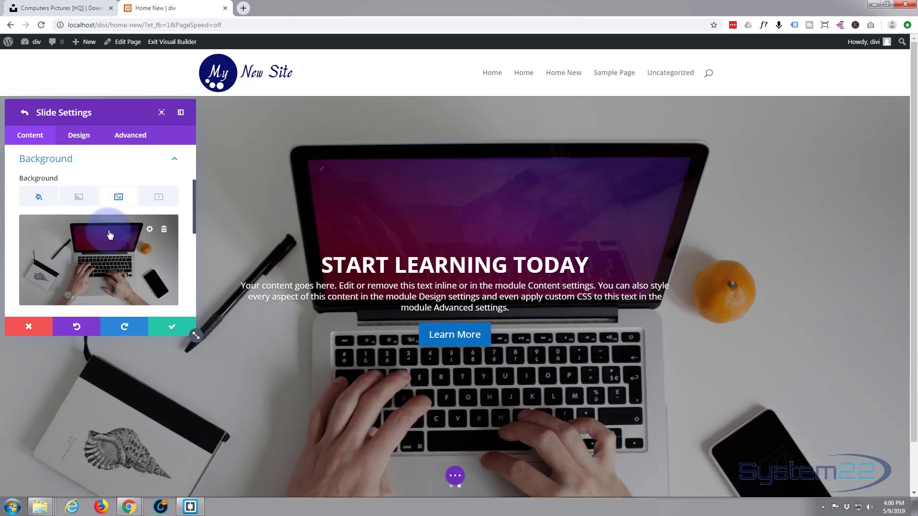
left_click(163, 231)
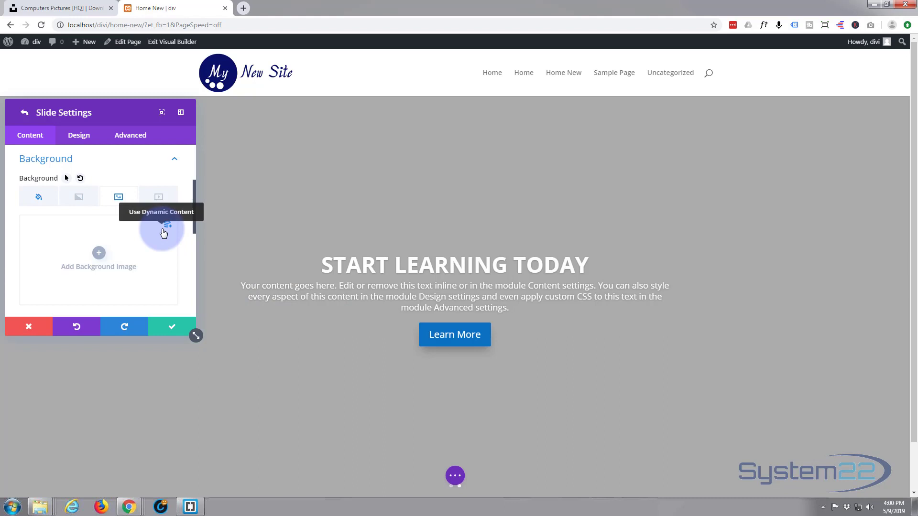
left_click(99, 253)
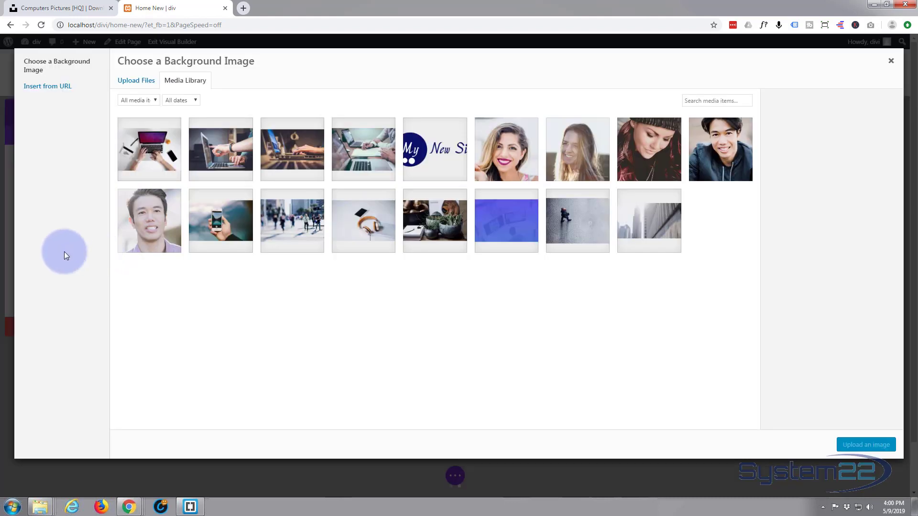
left_click(216, 155)
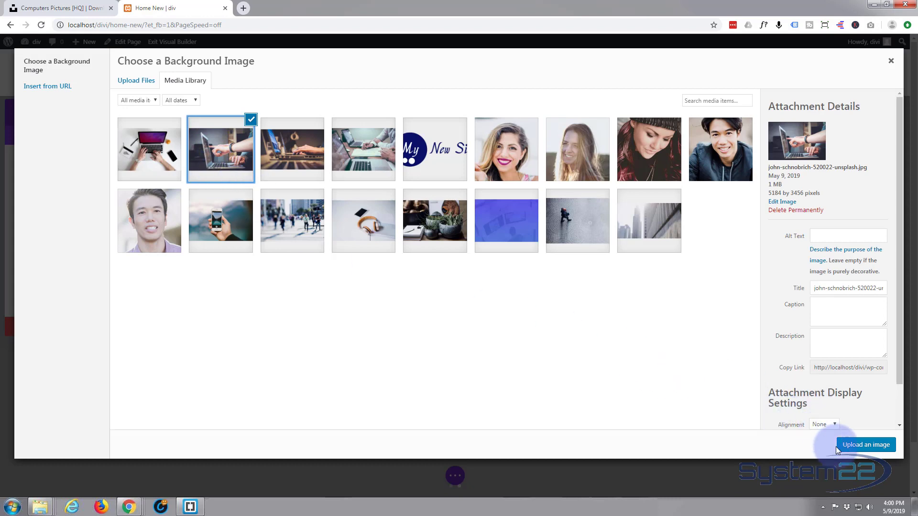
left_click(863, 446)
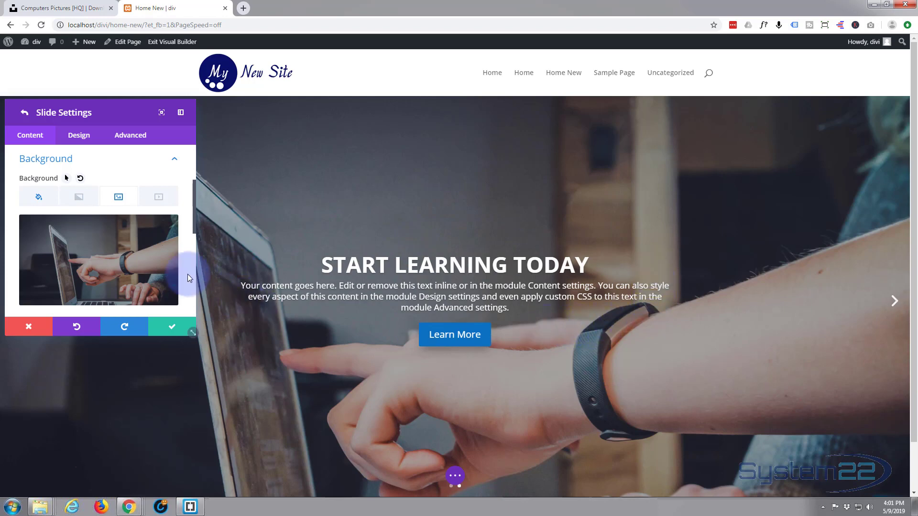
Step: Set the second slide's background color to the dark blue rgba(4,32,73,0.8)
left_click(32, 201)
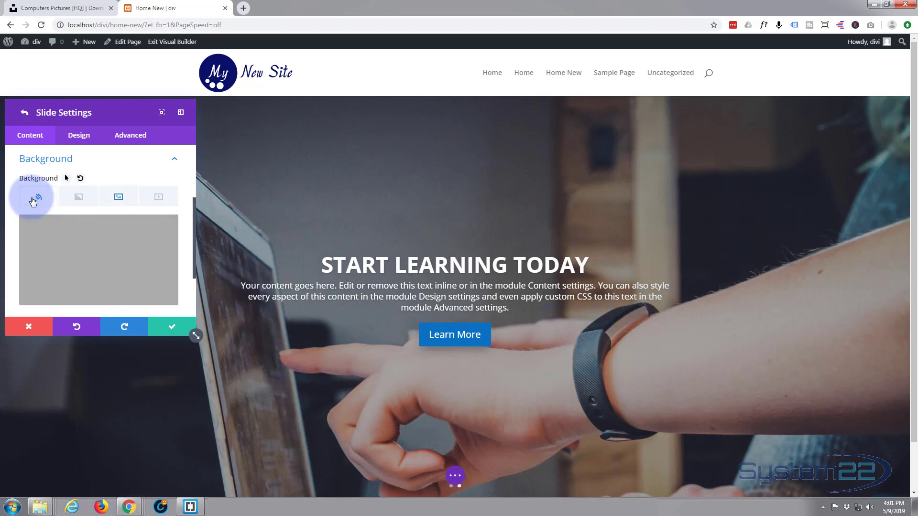
left_click(68, 260)
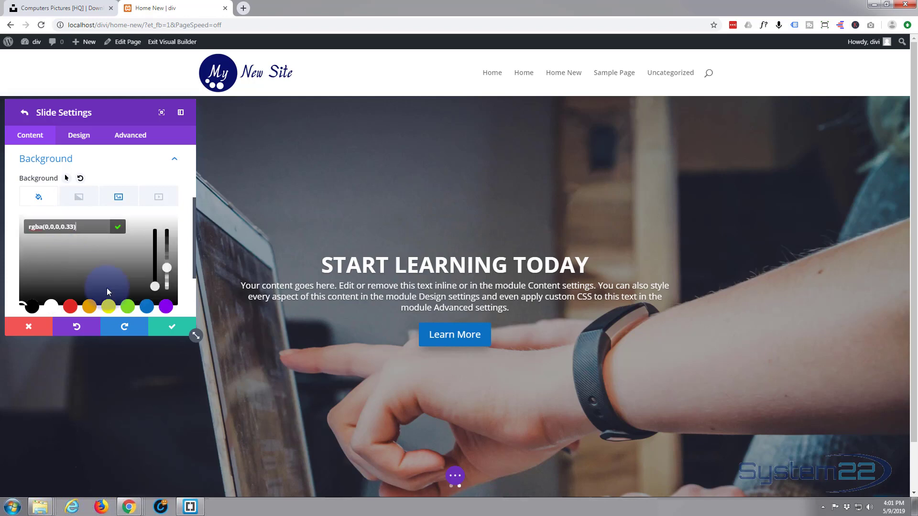
left_click(147, 307)
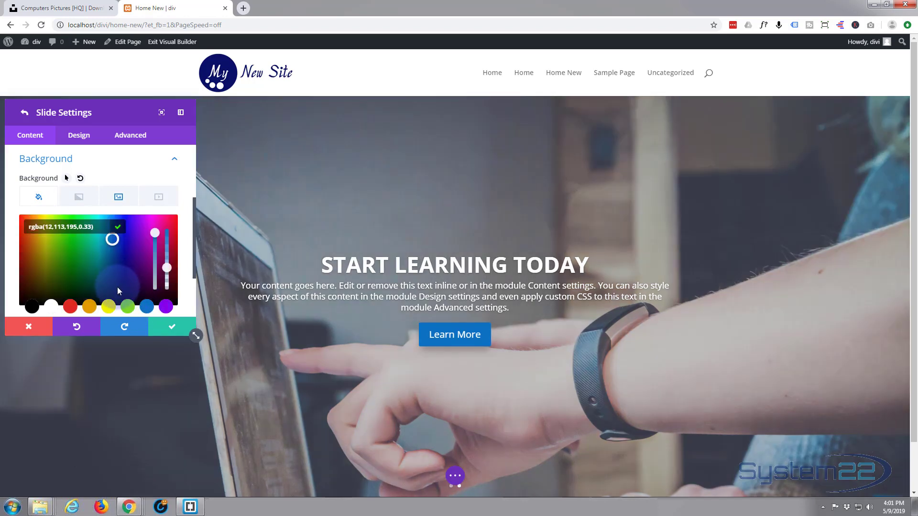
left_click(115, 281)
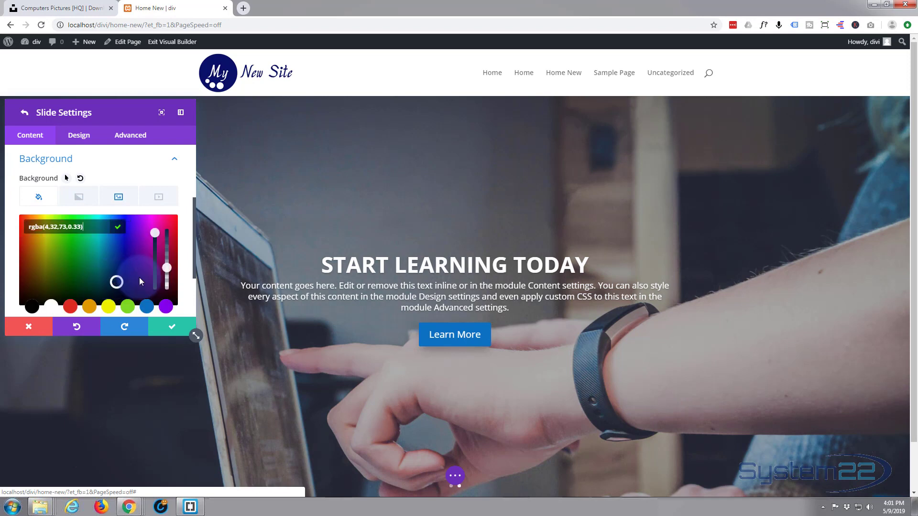
left_click(167, 265)
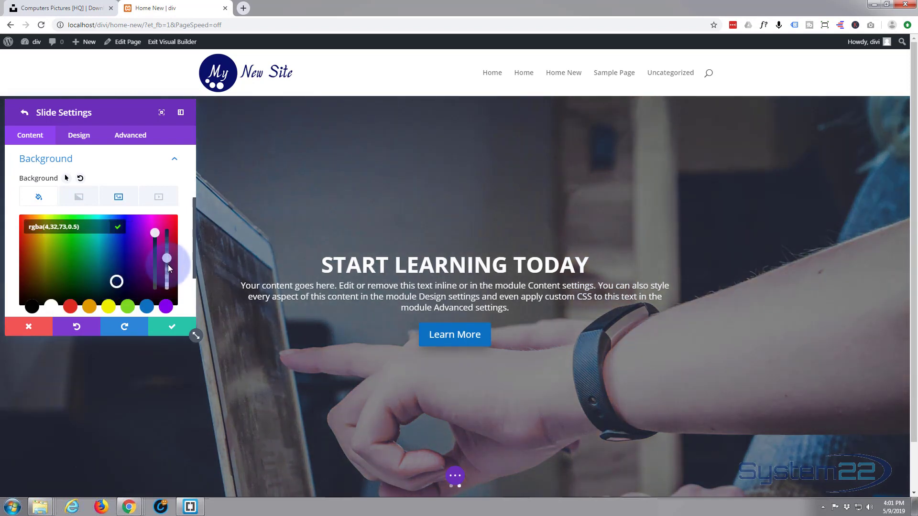
left_click_drag(168, 265, 170, 248)
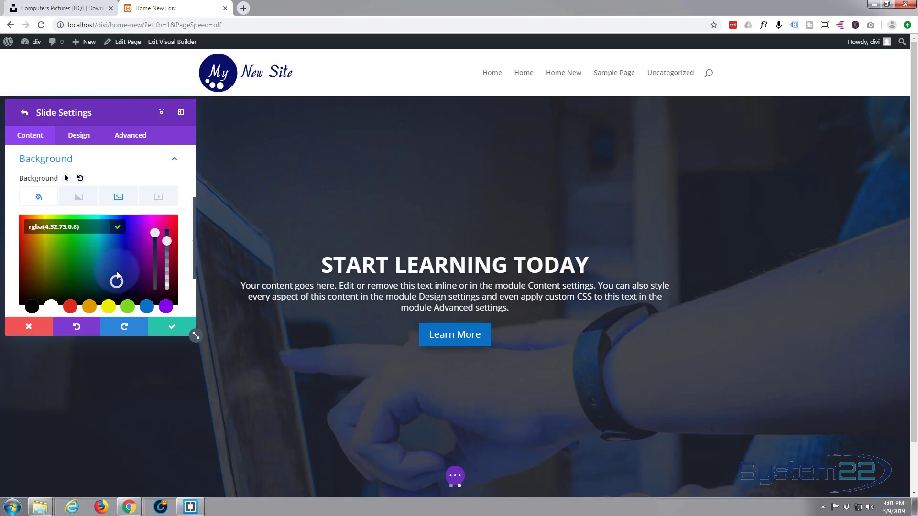
Step: Try the Multiply, Color Dodge and Hard Light blend modes on the second slide's background image
scroll(113, 264, "down", 2)
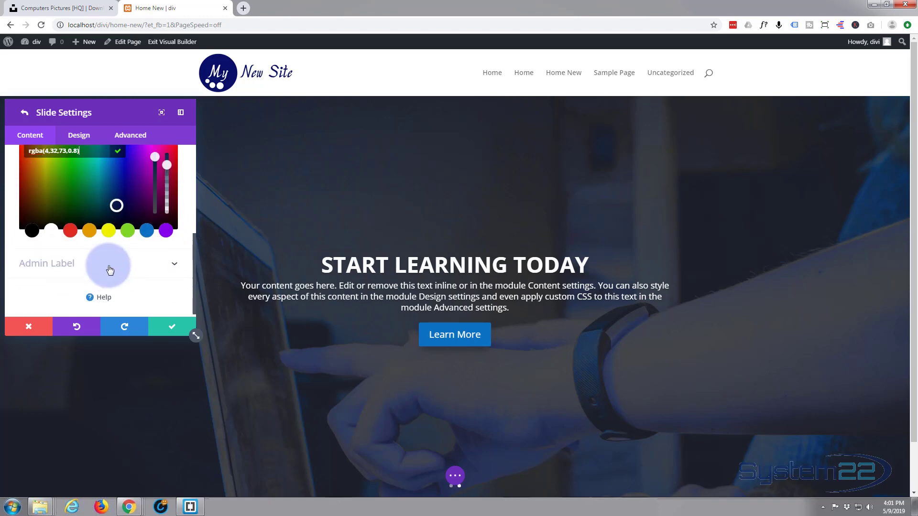
scroll(109, 268, "up", 2)
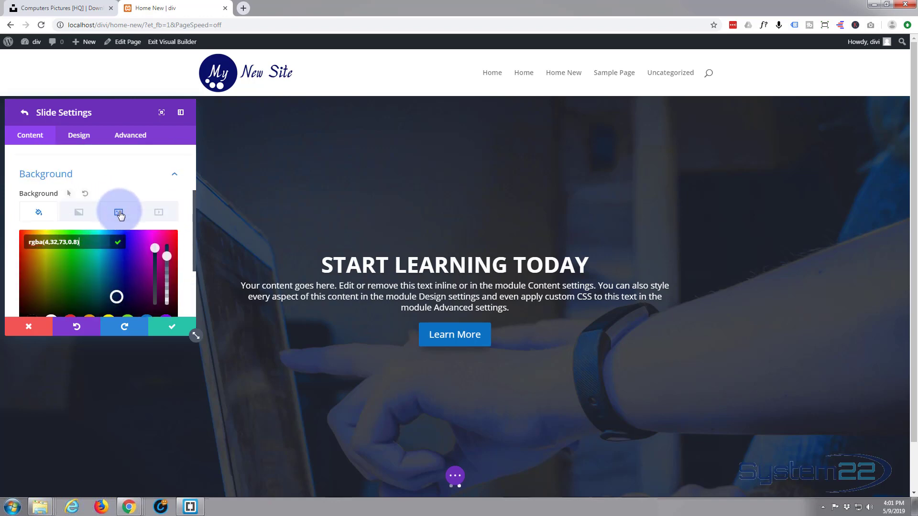
left_click(119, 202)
scroll(113, 245, "down", 6)
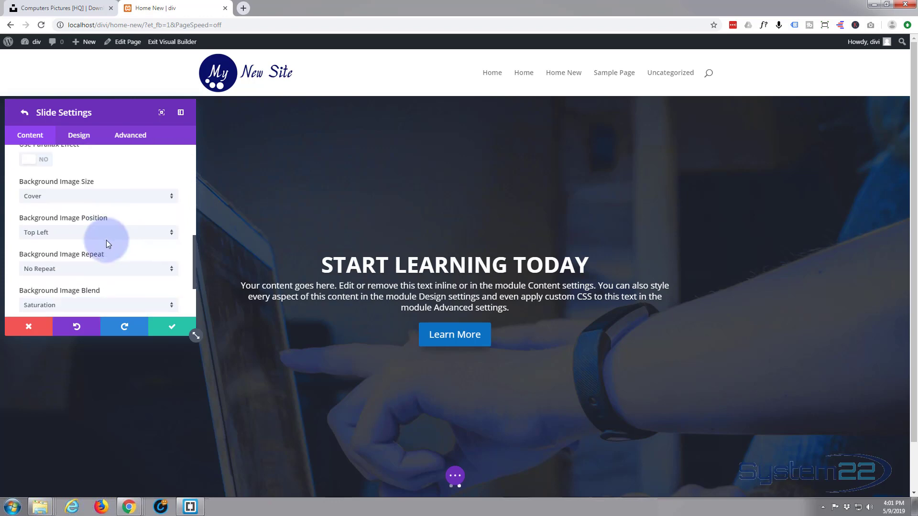
left_click(172, 260)
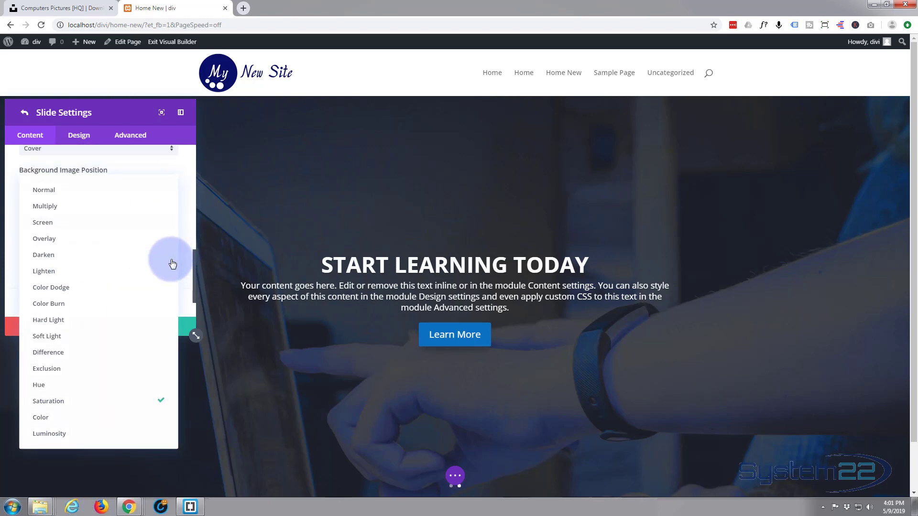
left_click(65, 212)
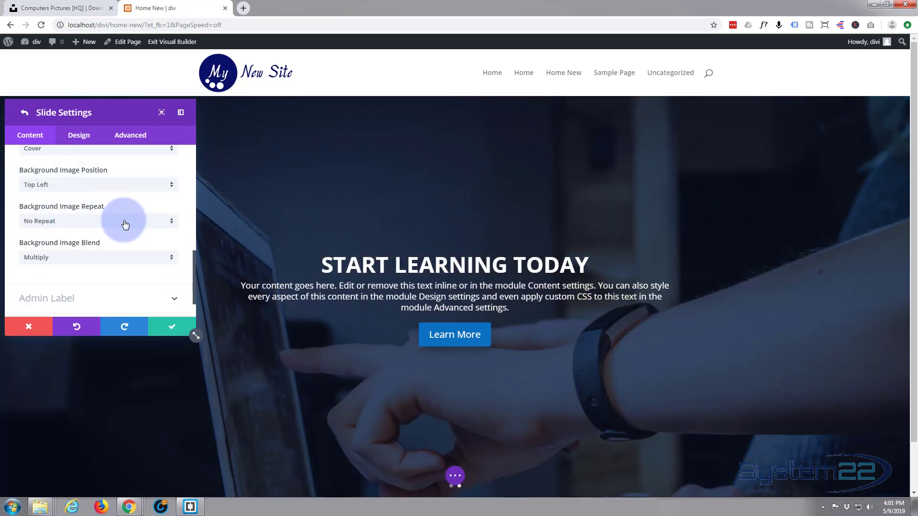
left_click(136, 262)
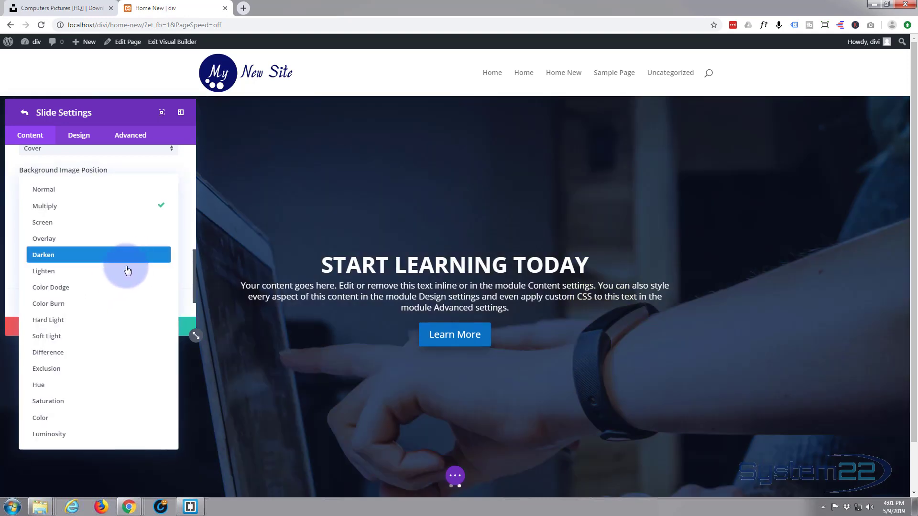
left_click(105, 289)
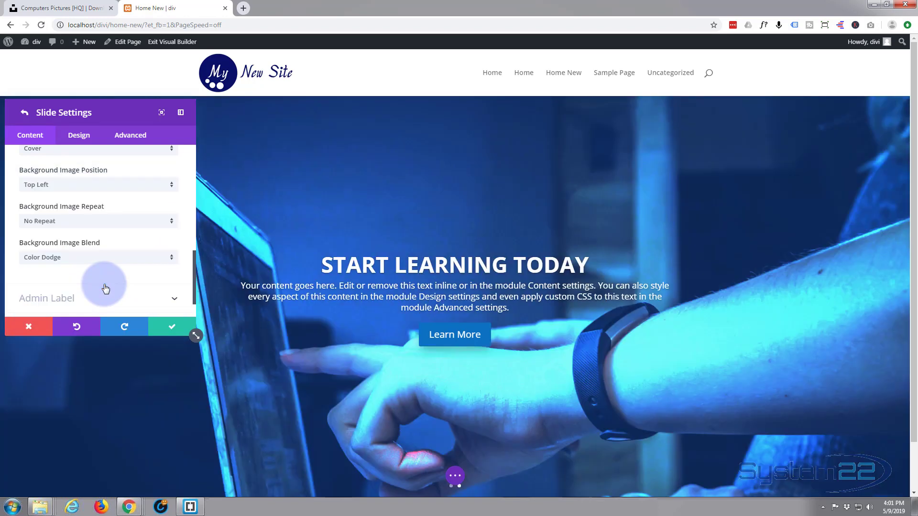
left_click(171, 259)
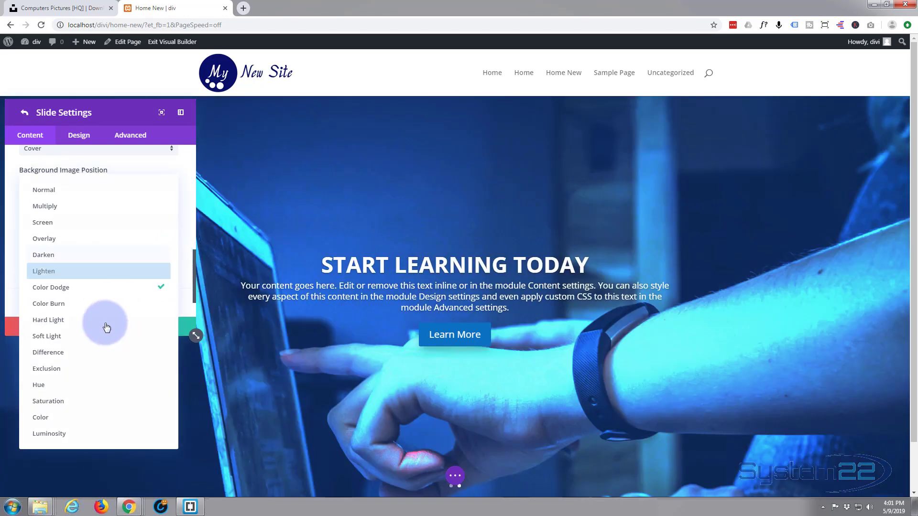
left_click(79, 326)
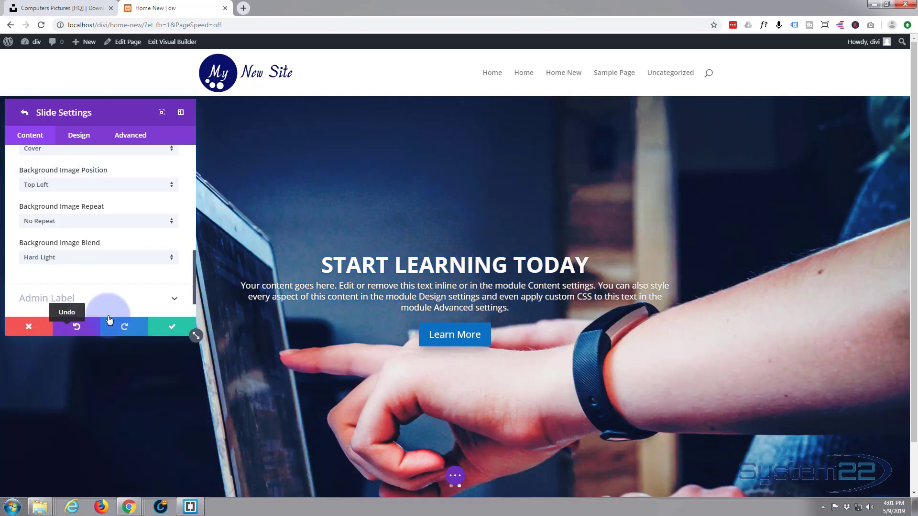
Step: Set the second slide's background image blend to Color Burn and save the slide settings
left_click(172, 261)
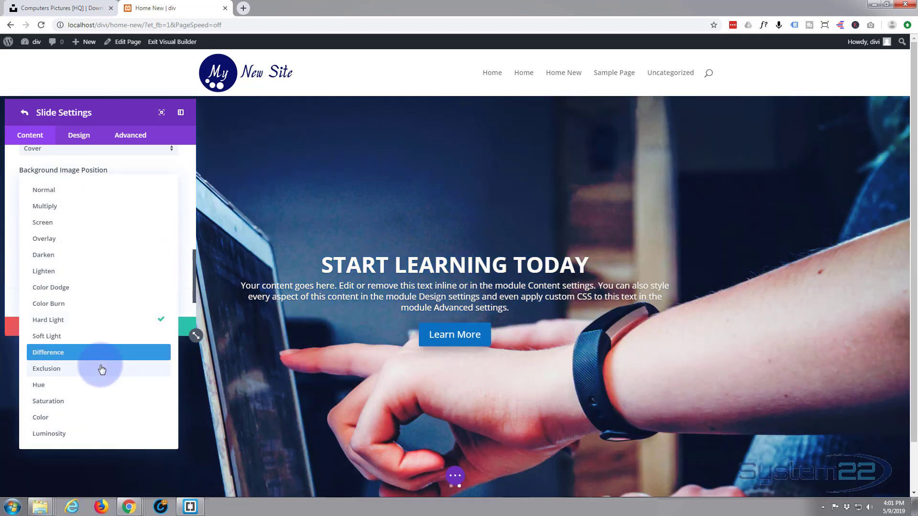
left_click(91, 306)
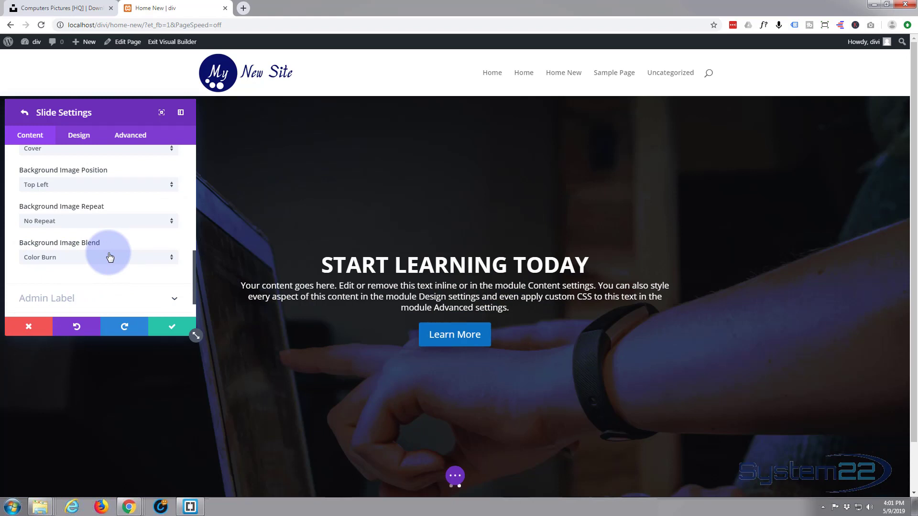
left_click(176, 334)
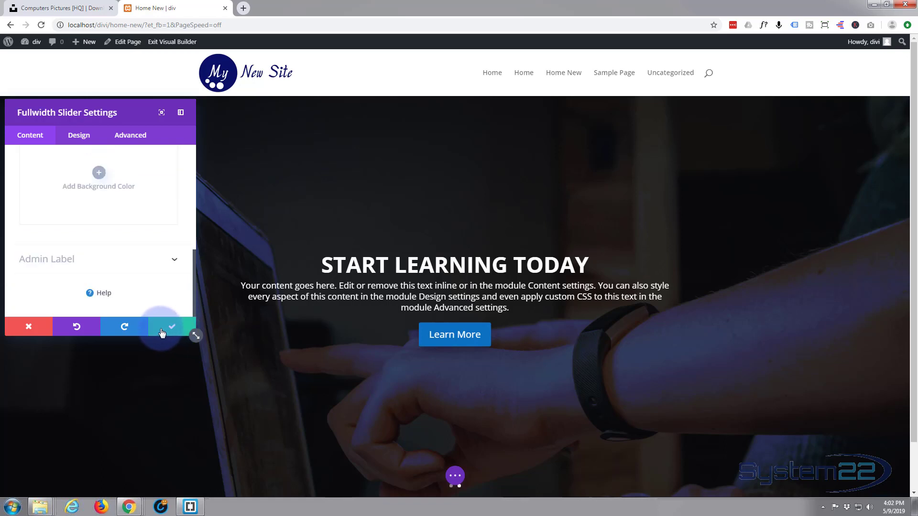
Step: Duplicate the "Start Learning Today" slide and set the copy's heading to "Get Connected"
scroll(82, 277, "up", 5)
scroll(83, 277, "up", 1)
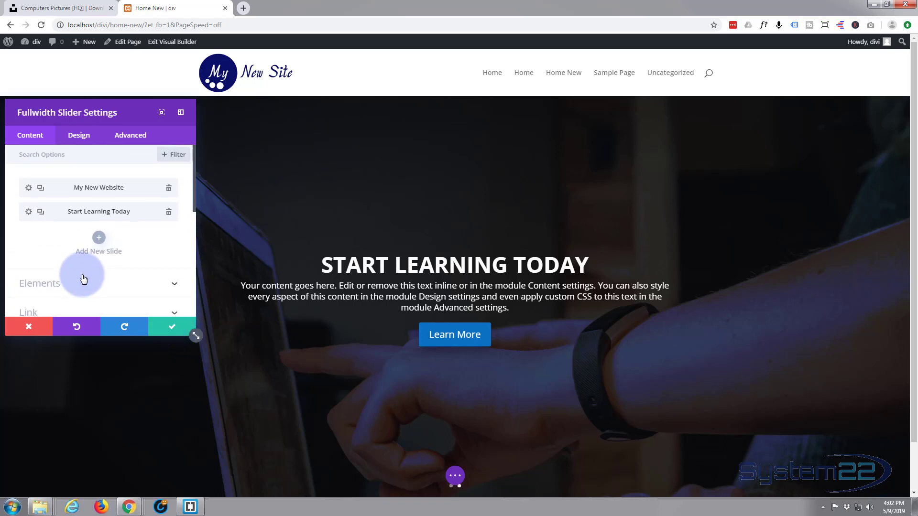
left_click(40, 213)
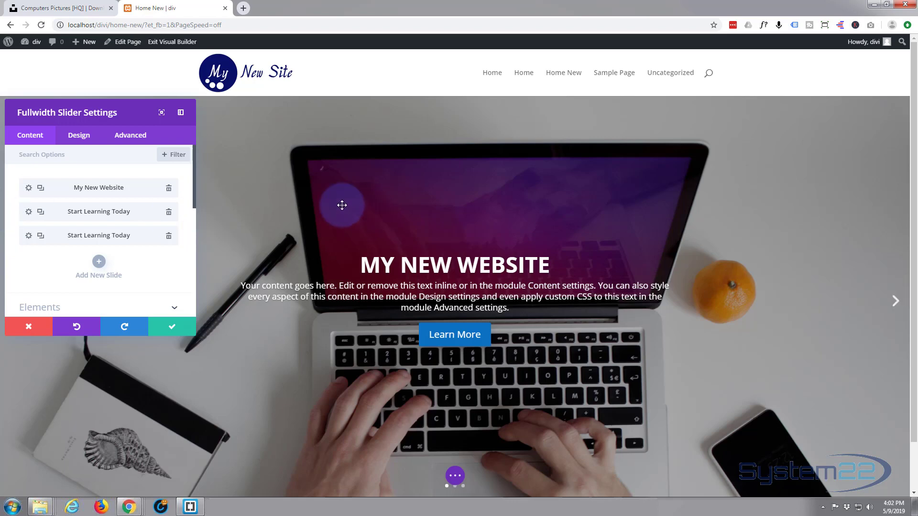
left_click(29, 236)
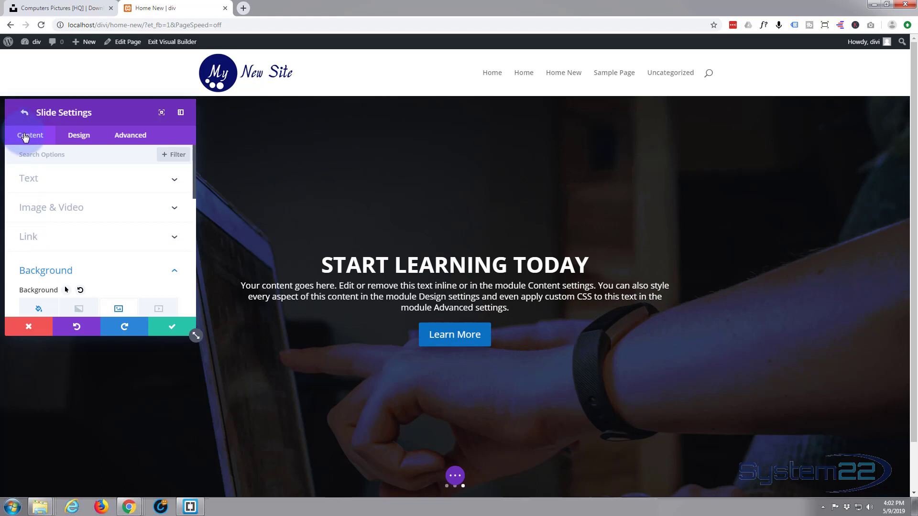
scroll(91, 235, "down", 2)
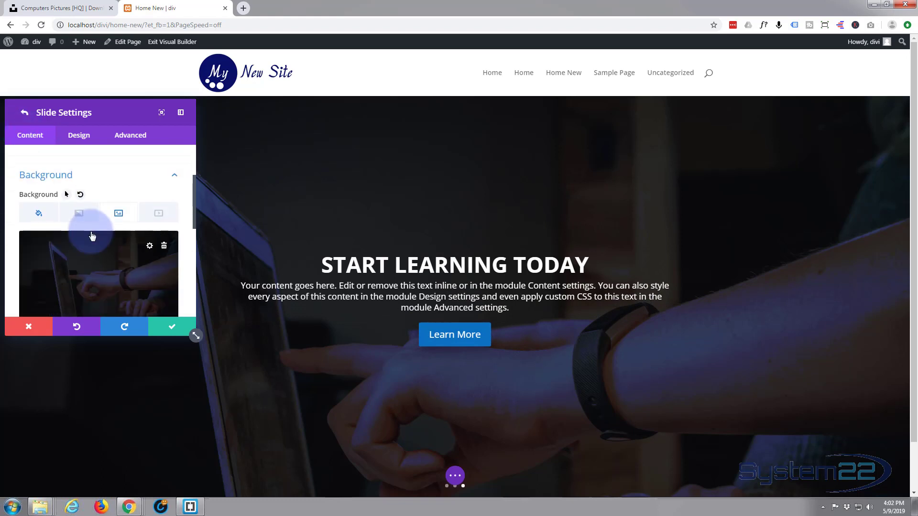
scroll(92, 236, "up", 2)
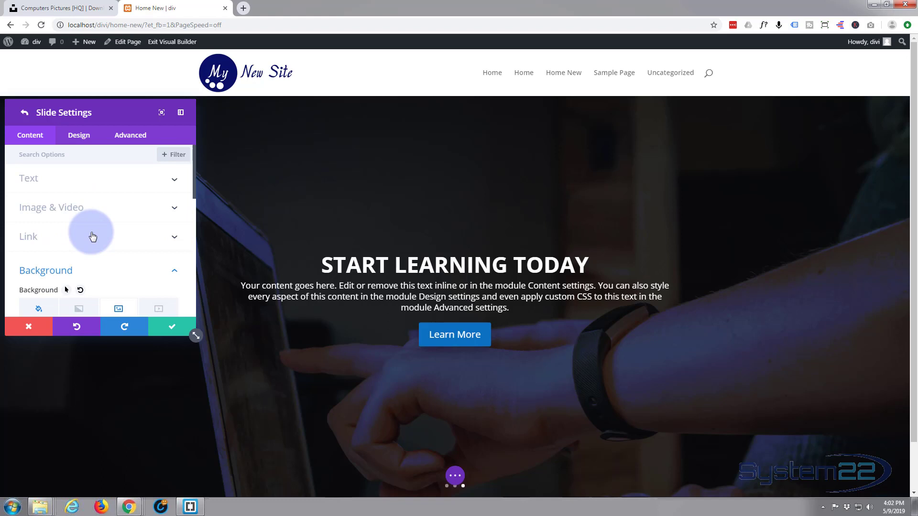
left_click(113, 183)
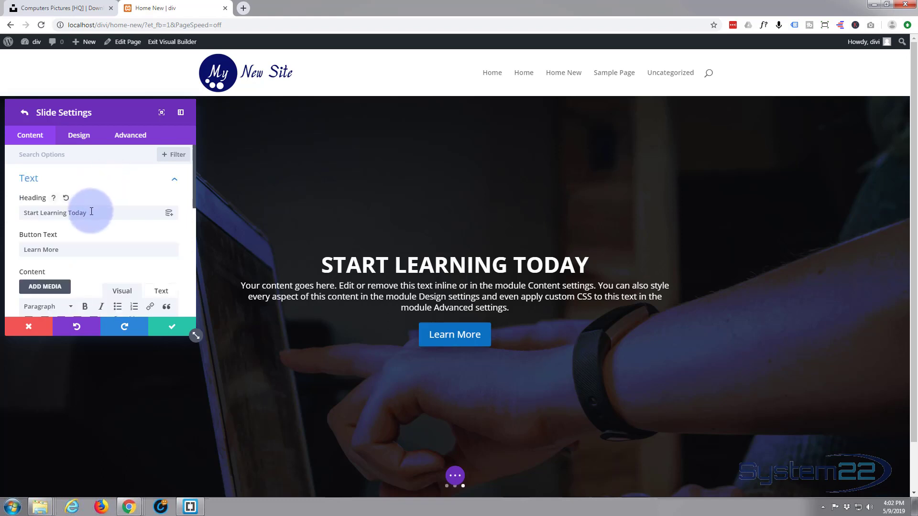
left_click_drag(91, 213, 14, 216)
type("Ge")
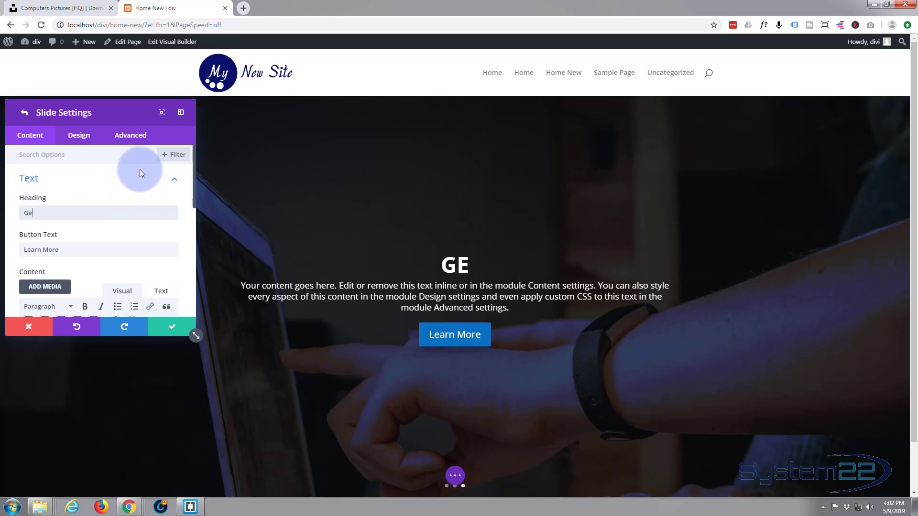
type("t Connected")
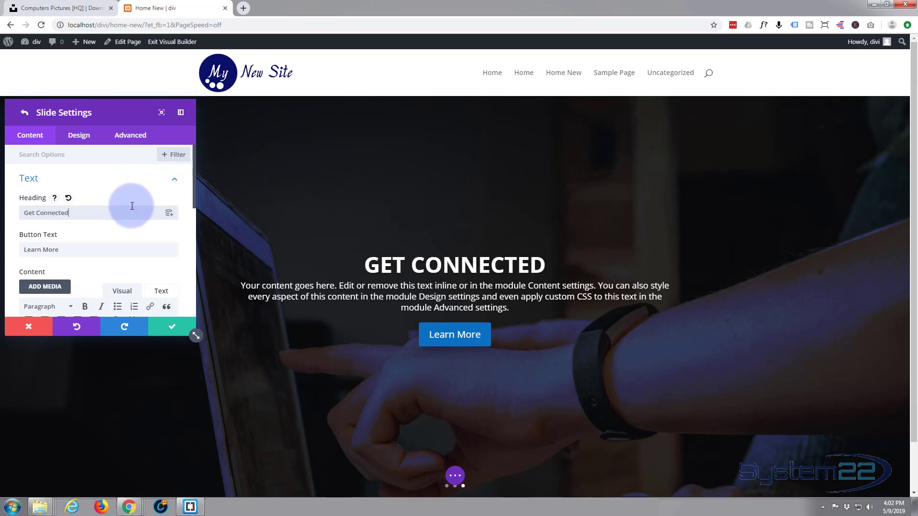
Step: Replace the third slide's background image with the media library photo helloquence-61189-unsplash-1.jpg, showing people working on papers beside laptops
scroll(131, 206, "down", 2)
scroll(133, 211, "down", 1)
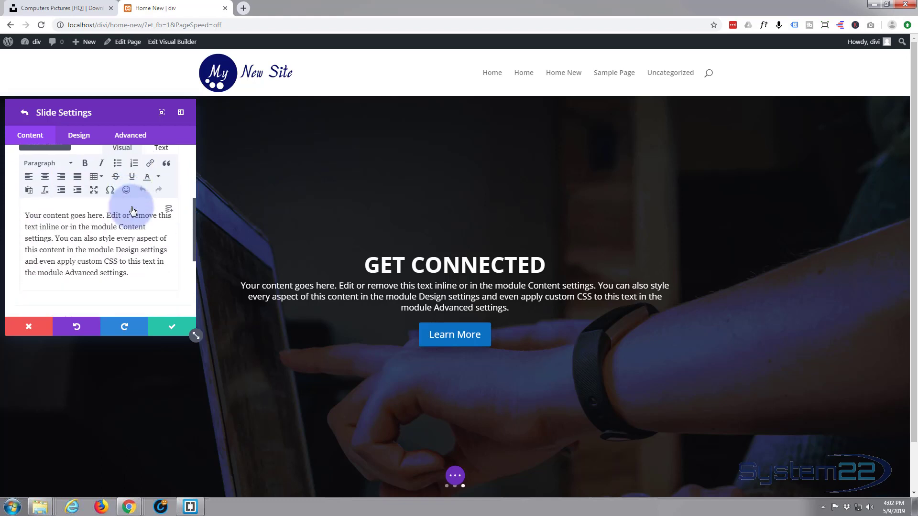
scroll(131, 208, "down", 3)
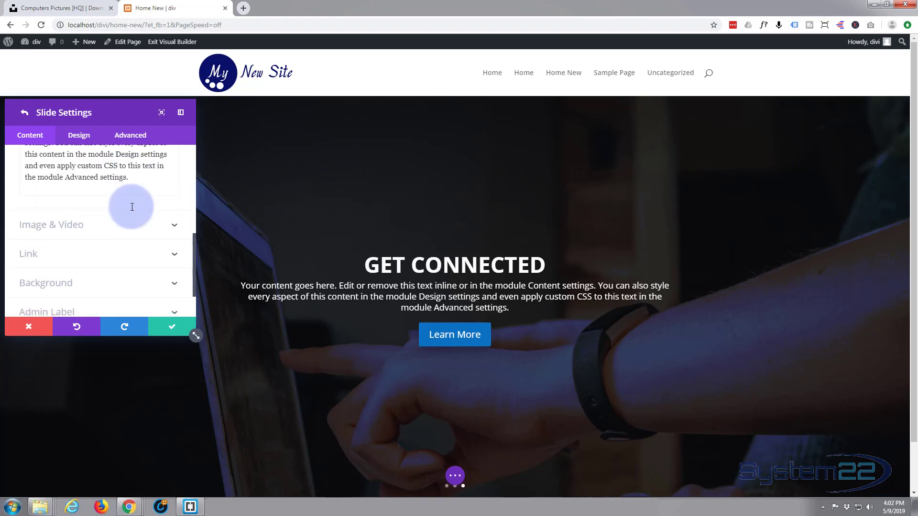
left_click(99, 237)
scroll(99, 243, "up", 3)
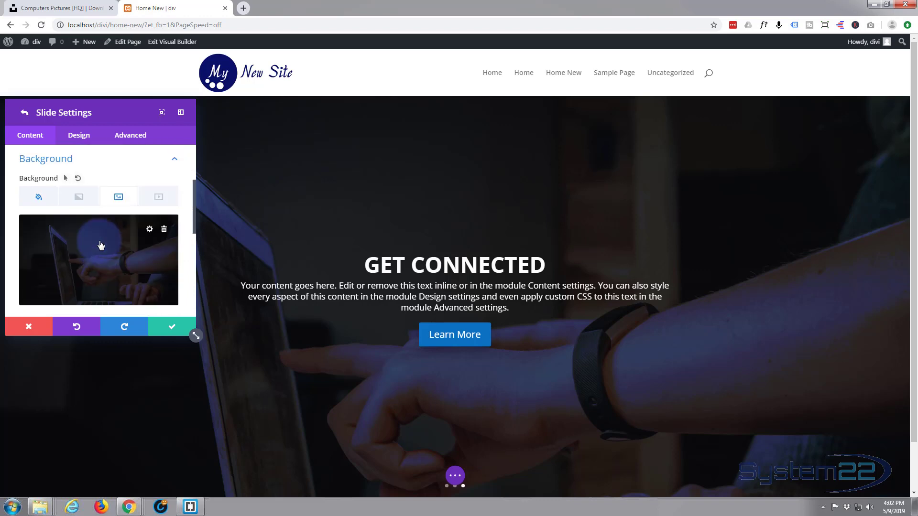
left_click(163, 234)
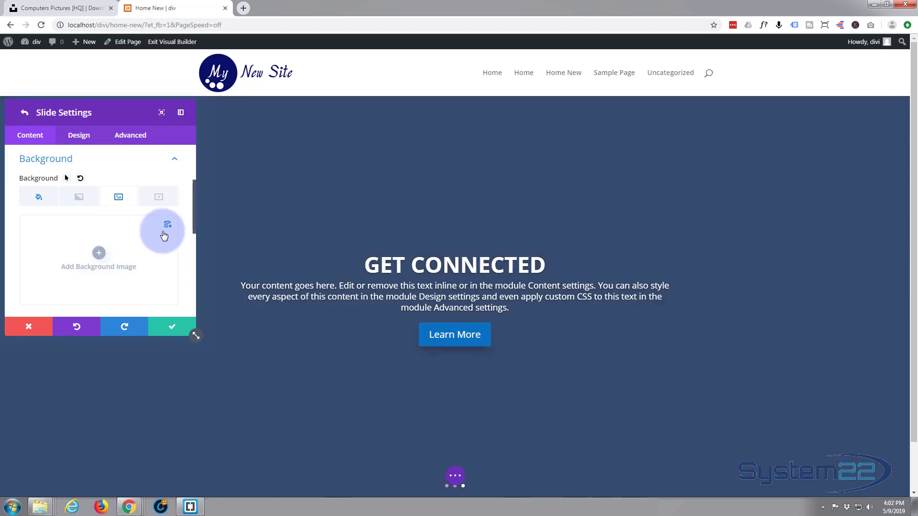
left_click(100, 253)
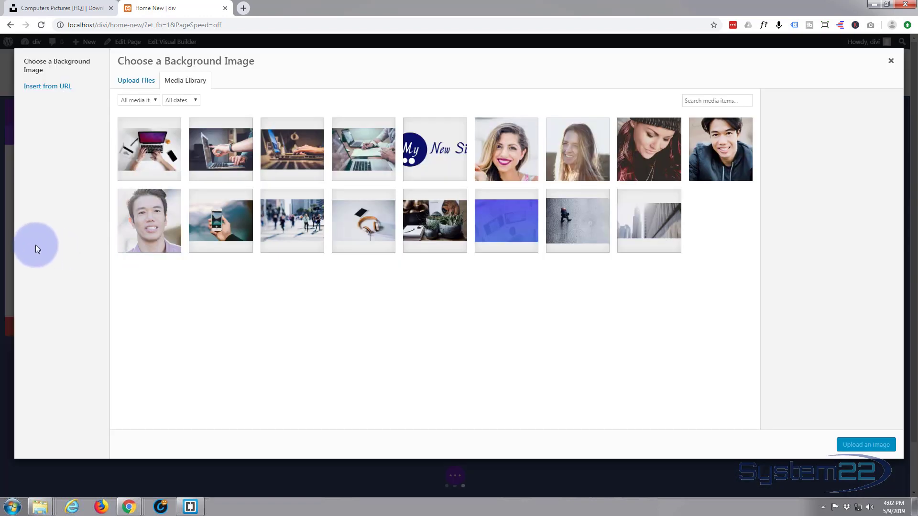
left_click(362, 155)
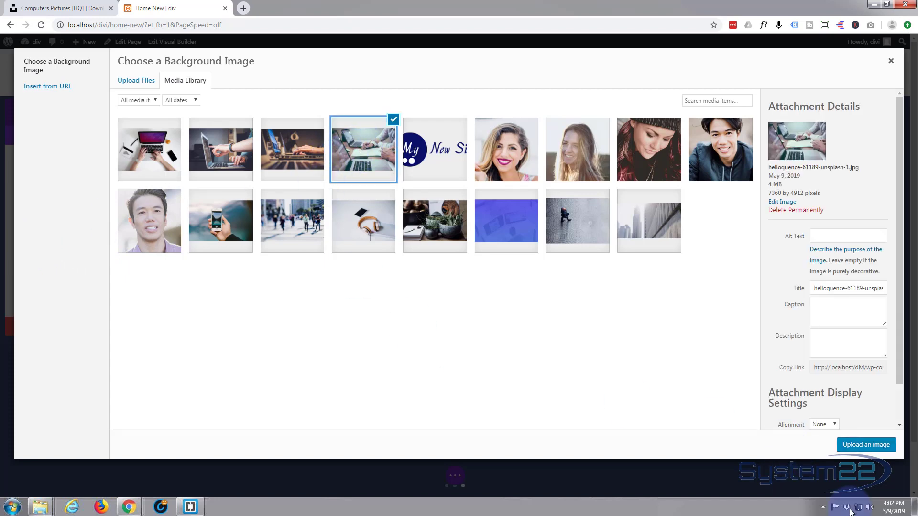
left_click(865, 445)
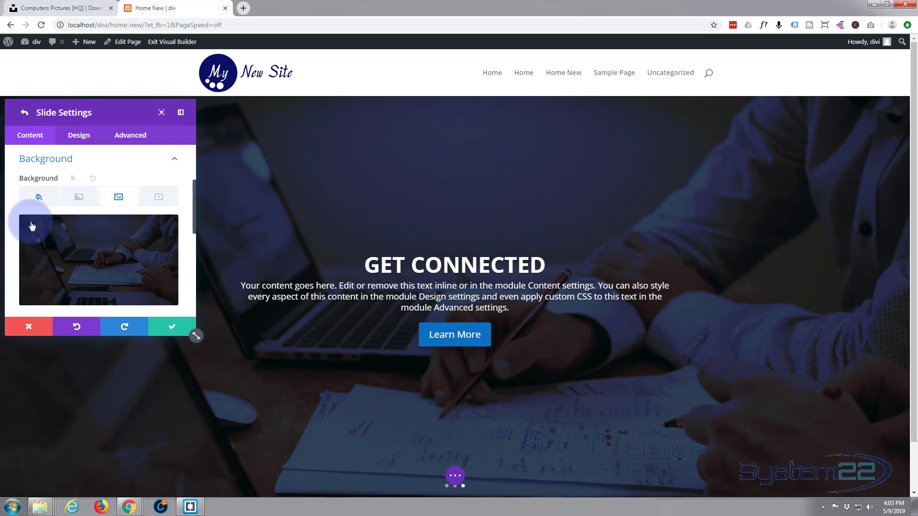
Step: Try a green background color, rgba(6,153,33,0.8), behind the blended photo on the "Get Connected" slide
left_click(38, 199)
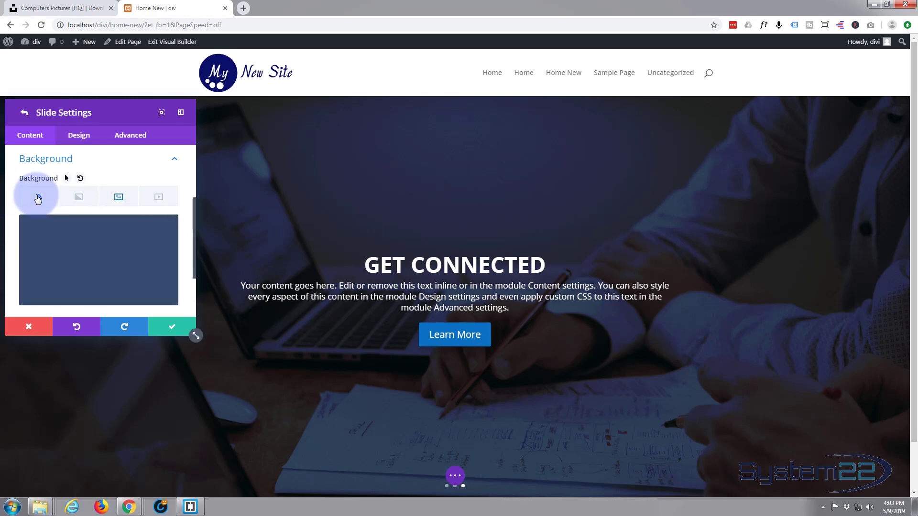
left_click(83, 253)
left_click(77, 251)
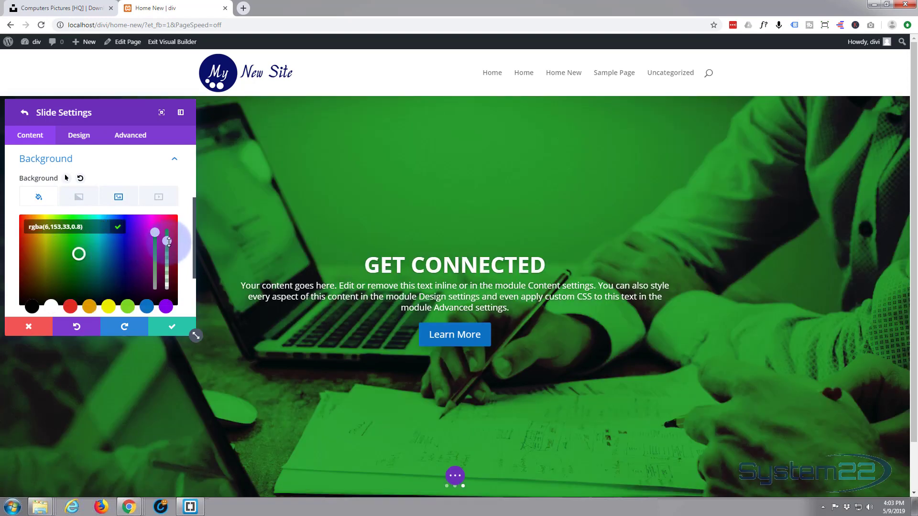
left_click(119, 197)
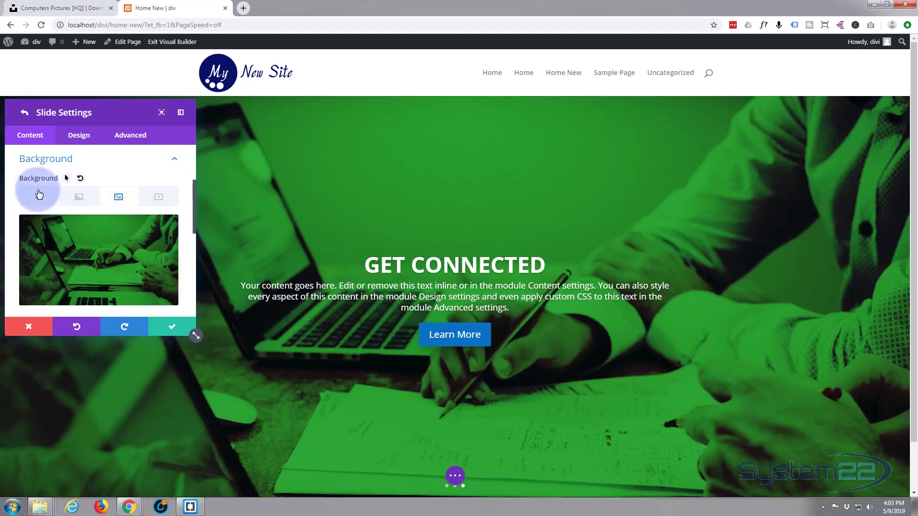
Step: Remove the "Get Connected" slide's custom background color and make the default color fully transparent, rgba(126,190,197,0)
left_click(39, 198)
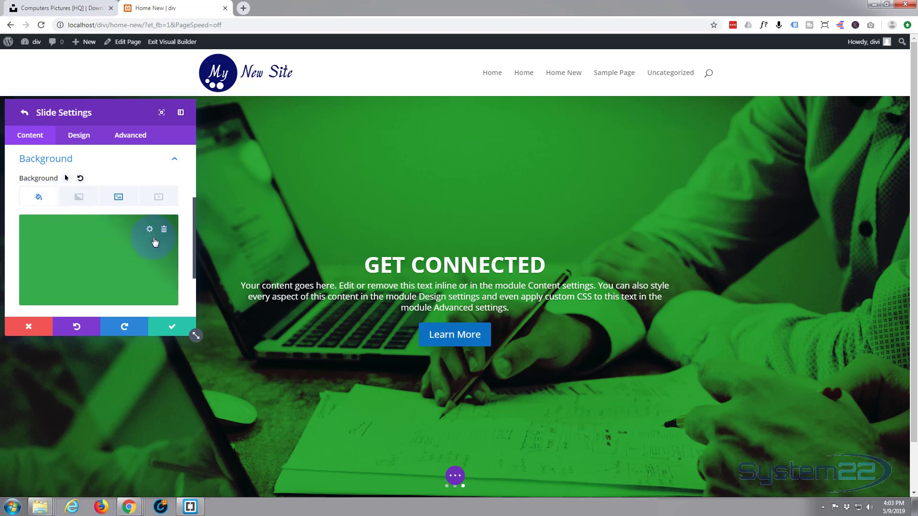
left_click(164, 231)
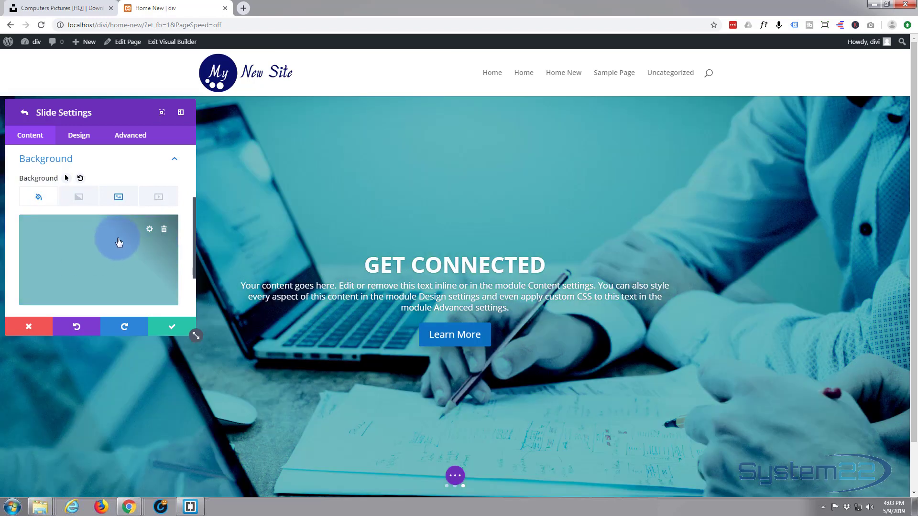
left_click(119, 243)
left_click(168, 230)
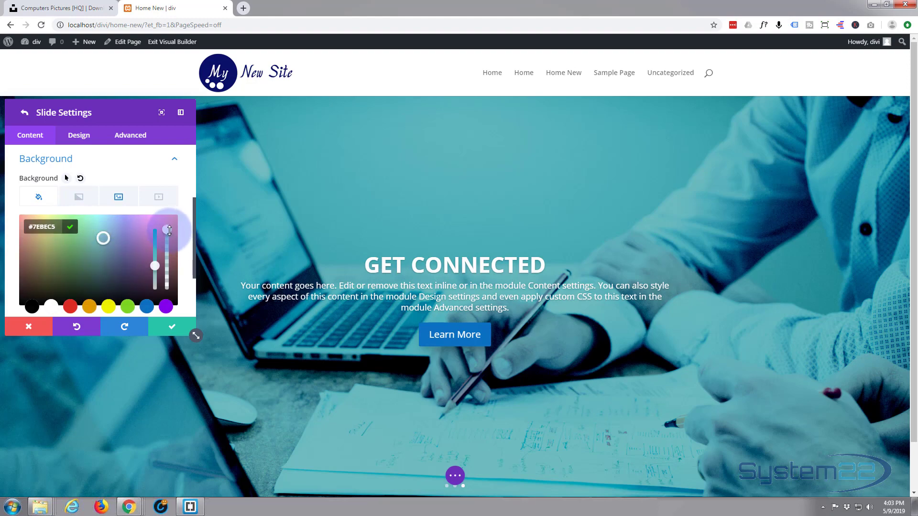
left_click_drag(169, 231, 166, 310)
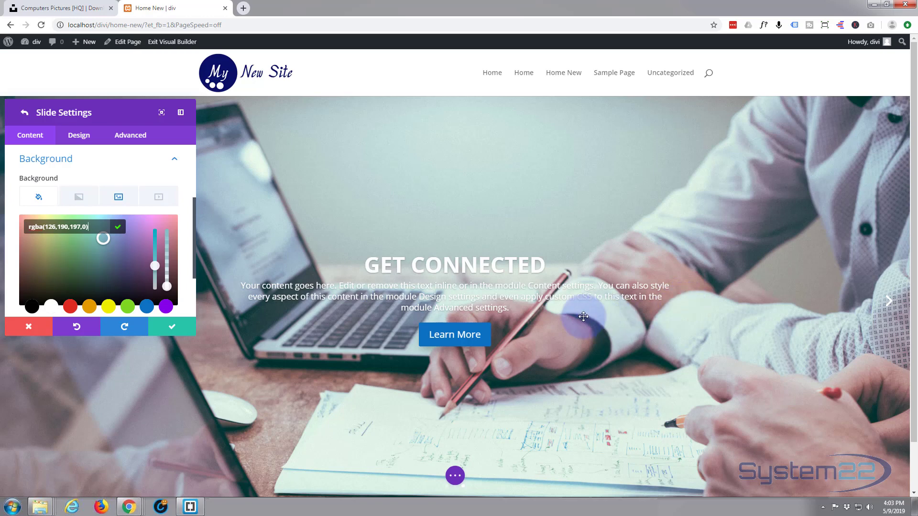
Step: Try the background overlay on the "Get Connected" slide and switch it back off
left_click(84, 137)
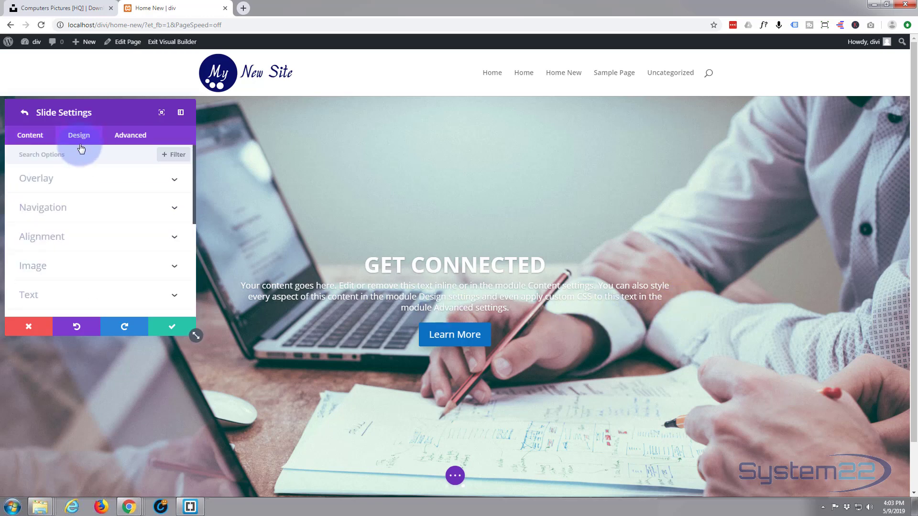
left_click(92, 181)
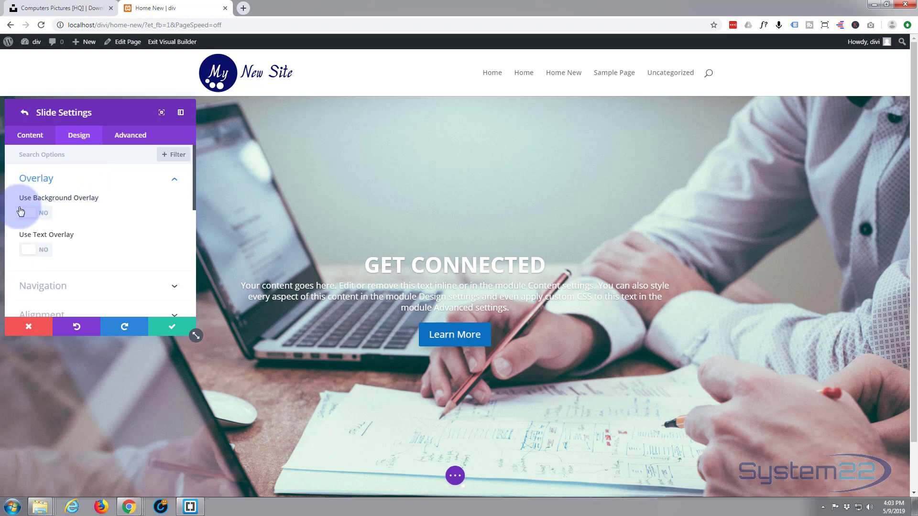
left_click(52, 218)
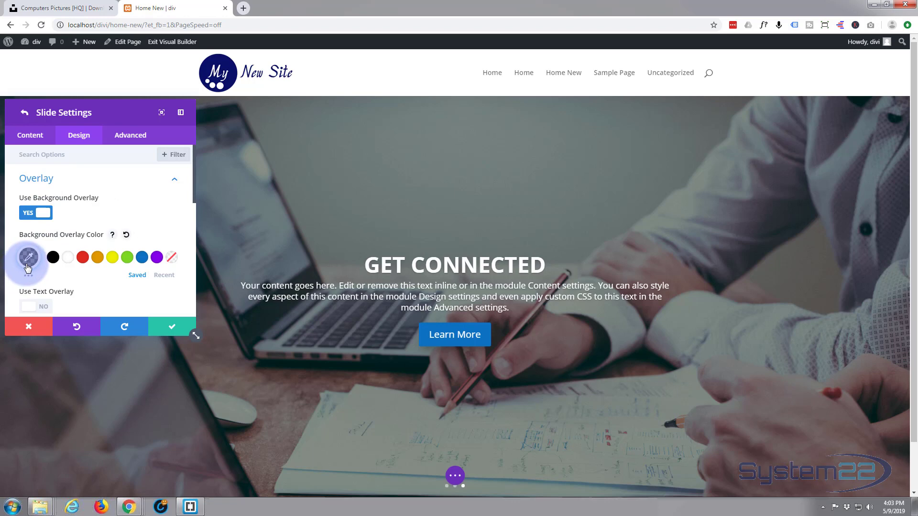
left_click(28, 215)
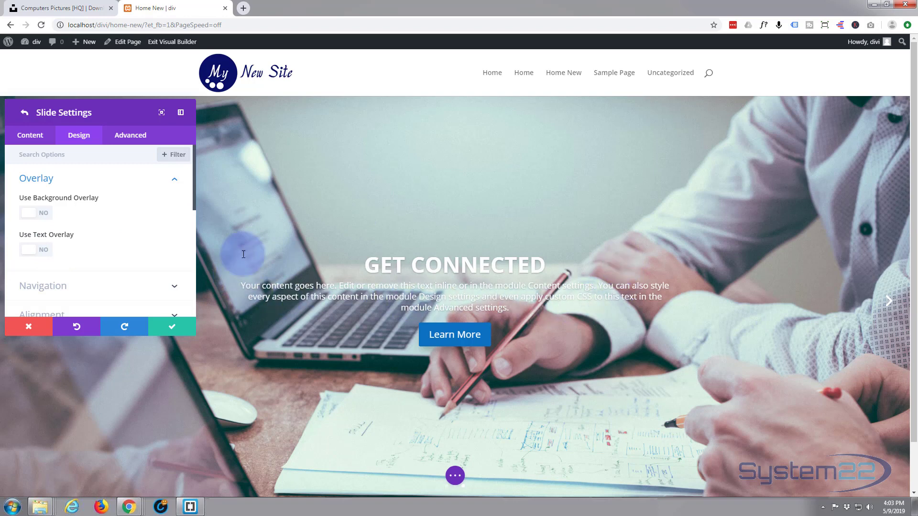
Step: Enable the text overlay on the "Get Connected" slide and color it semi-transparent black, rgba(0,0,0,0.58)
left_click(48, 252)
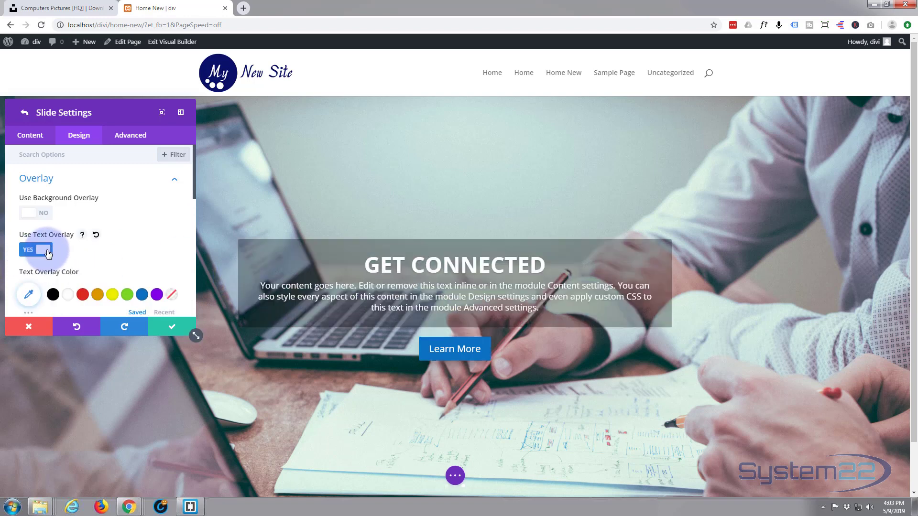
left_click(53, 296)
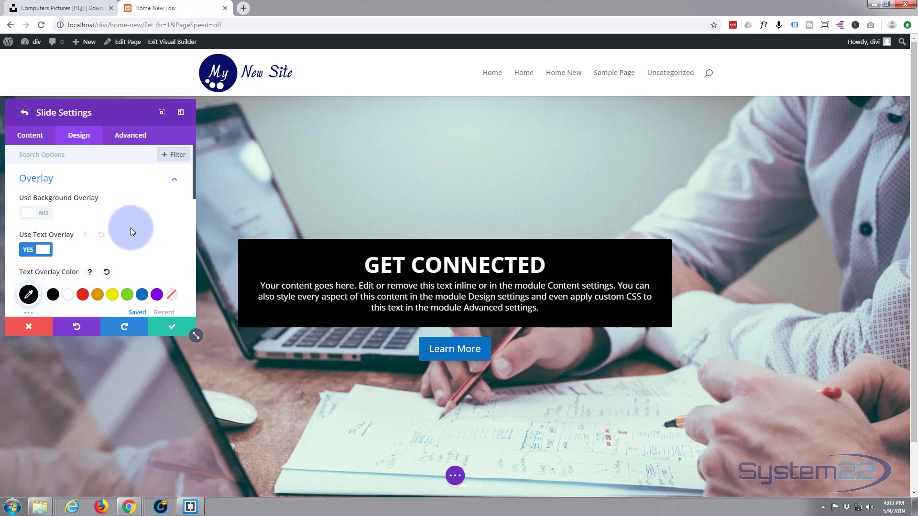
scroll(129, 222, "down", 3)
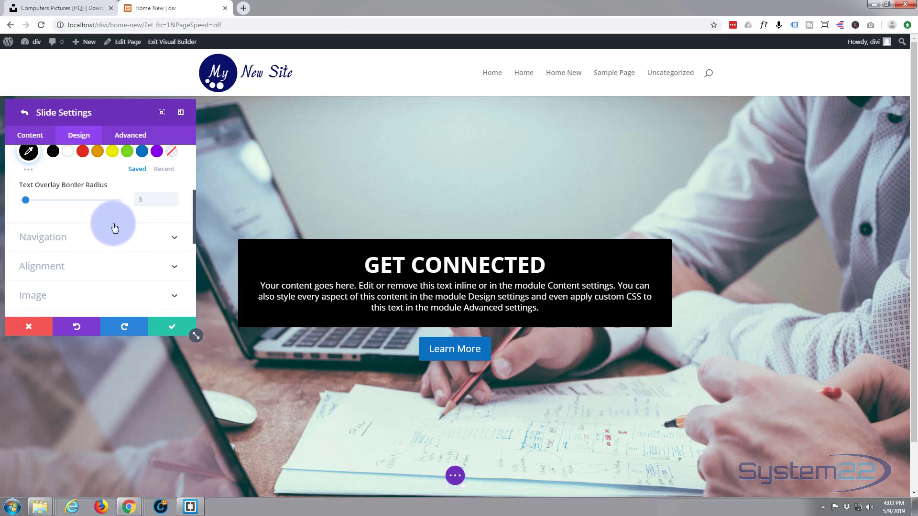
left_click(28, 156)
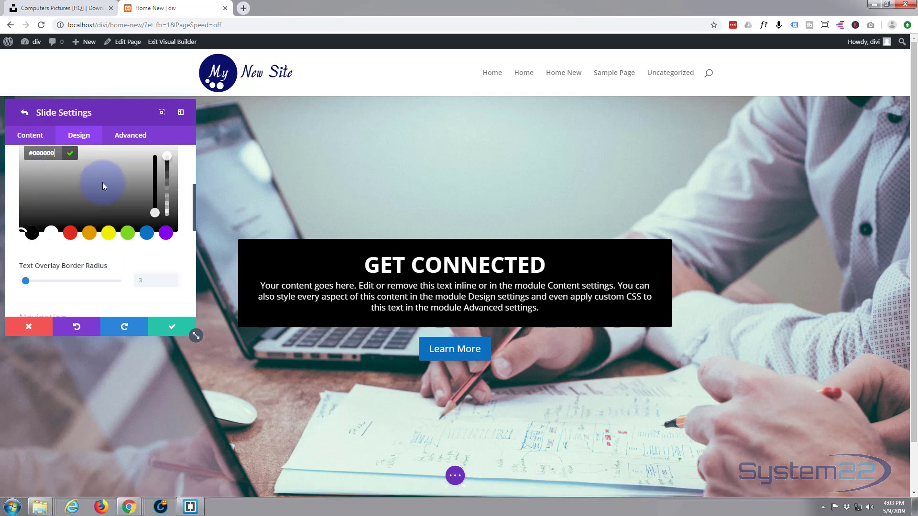
left_click_drag(168, 168, 167, 186)
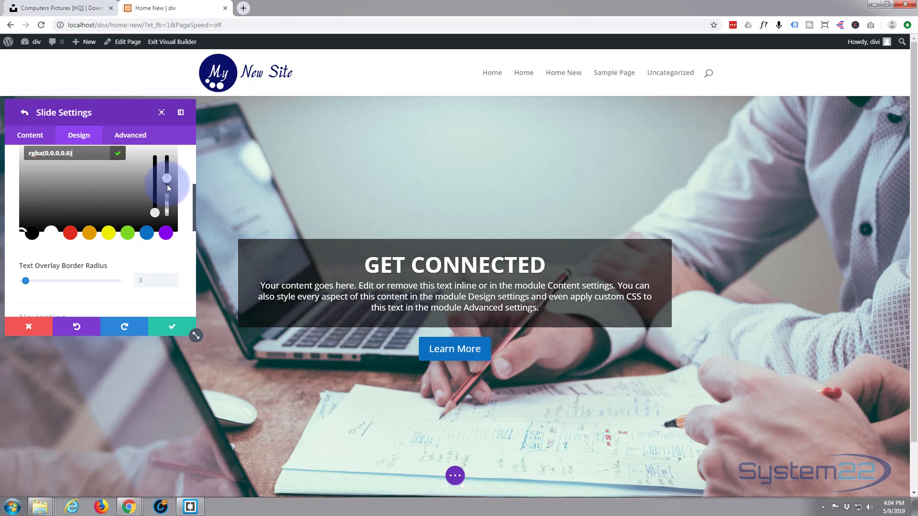
left_click_drag(166, 185, 168, 188)
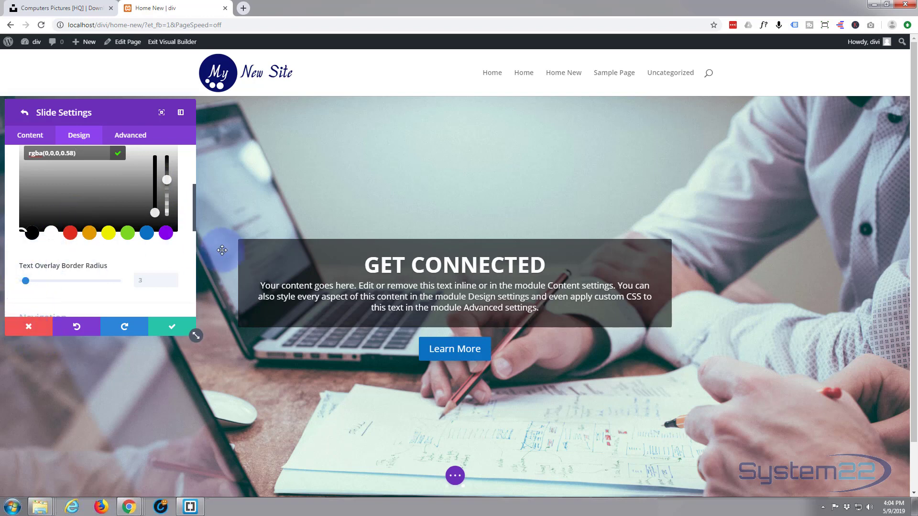
Step: Set the text overlay's border radius to 100px and save the slide settings
left_click_drag(24, 282, 111, 296)
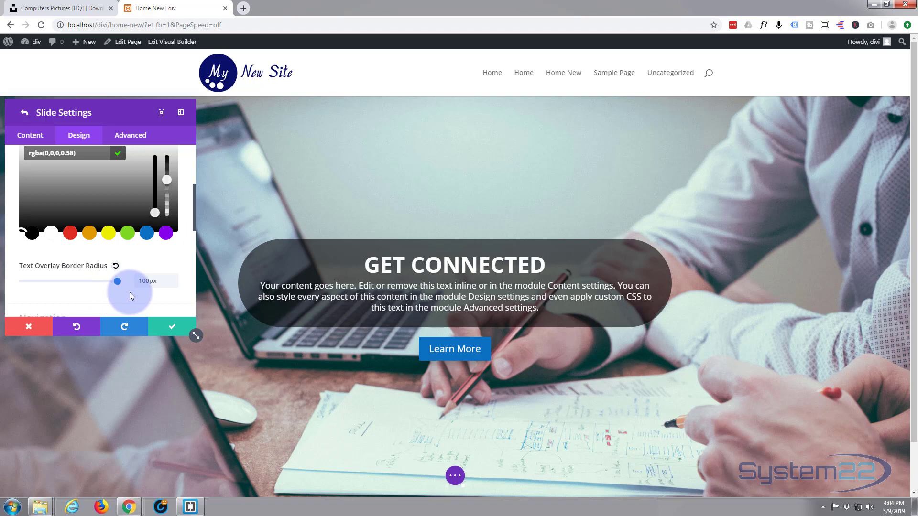
mouse_move(130, 291)
left_mouse_down()
mouse_move(24, 286)
mouse_move(128, 287)
left_mouse_up()
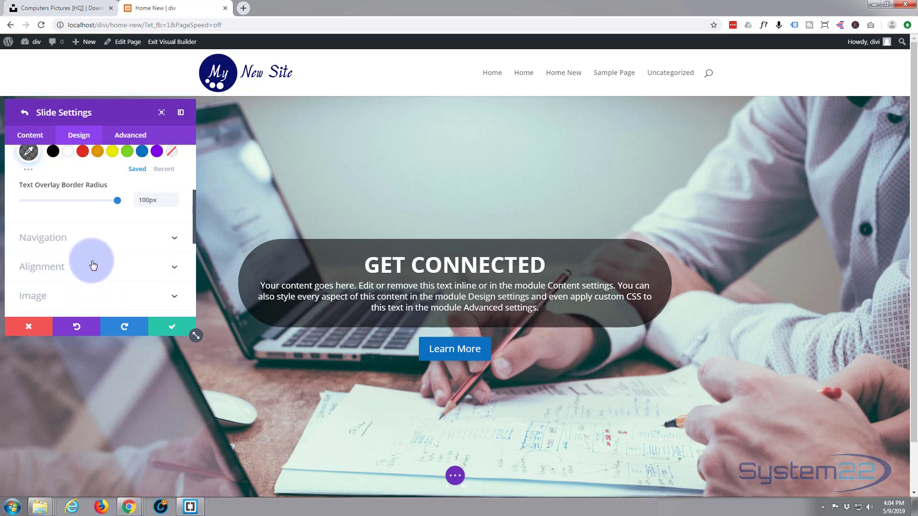
scroll(92, 266, "down", 4)
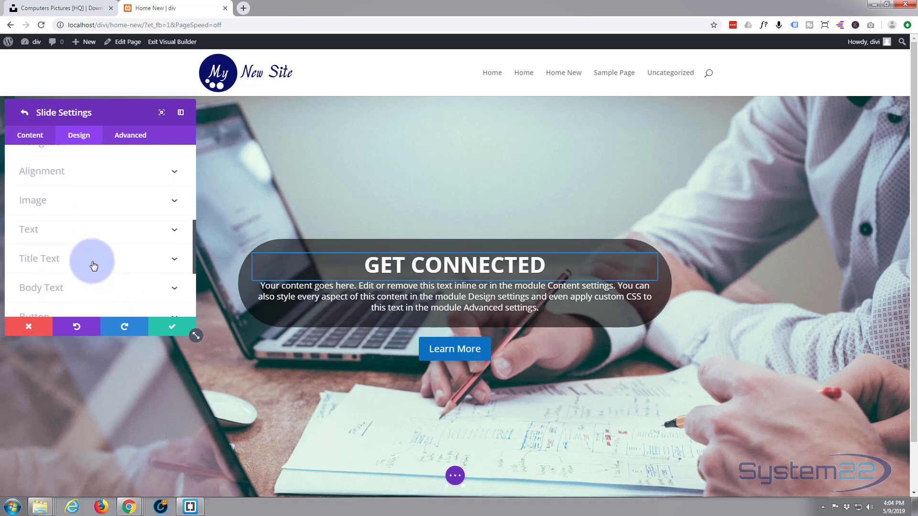
scroll(94, 266, "up", 4)
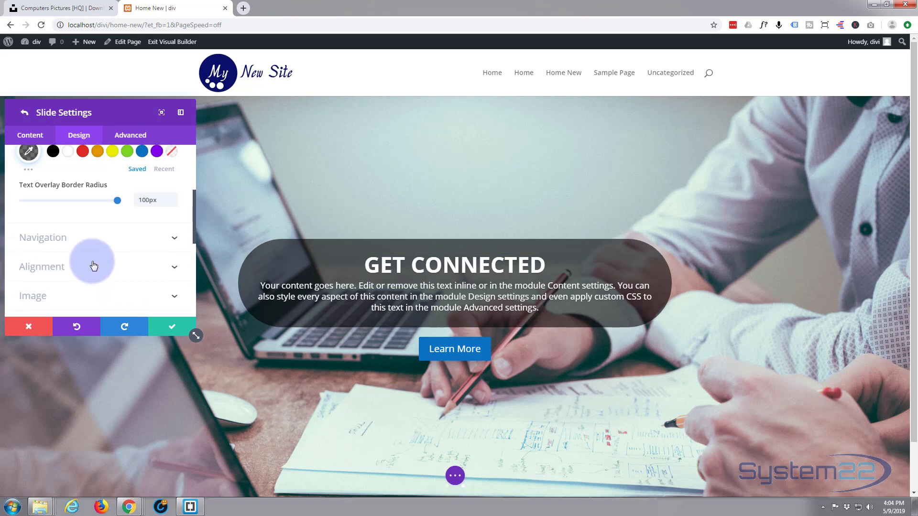
left_click(170, 329)
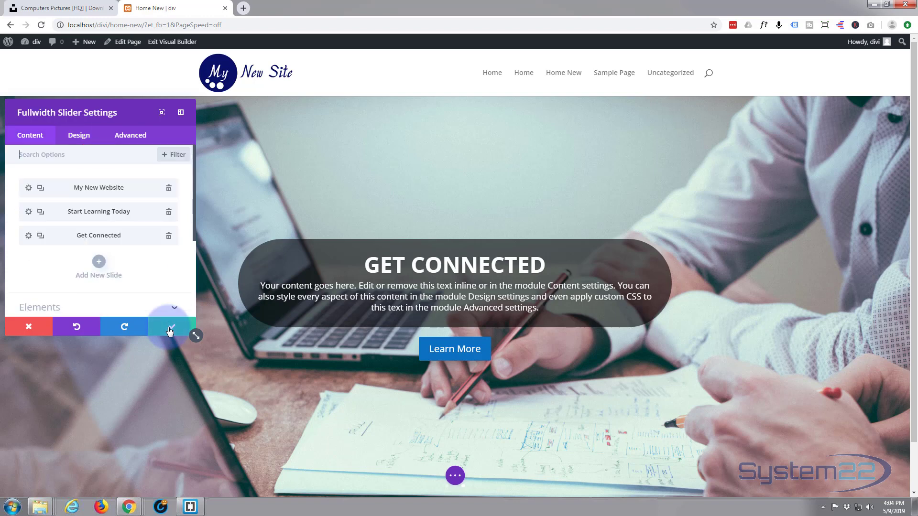
Step: Turn on automatic animation in the fullwidth slider's design settings
left_click(79, 139)
scroll(94, 198, "down", 2)
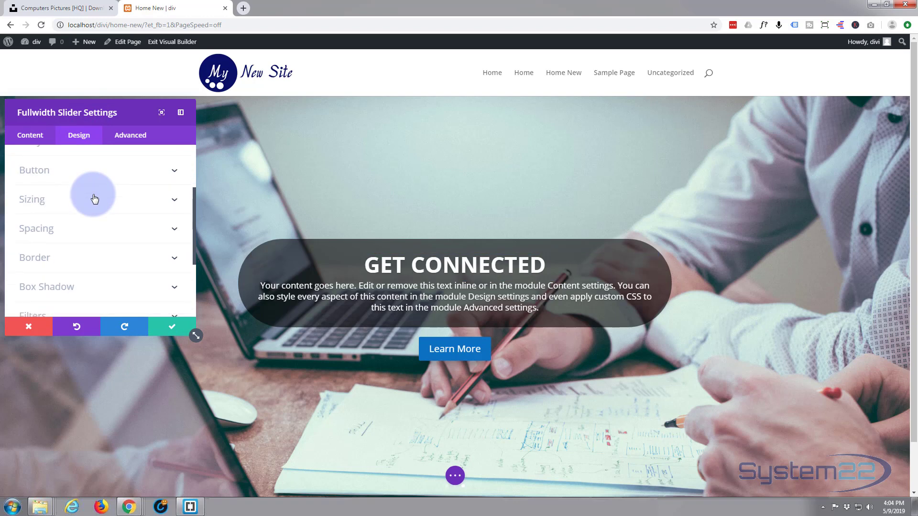
scroll(95, 198, "down", 3)
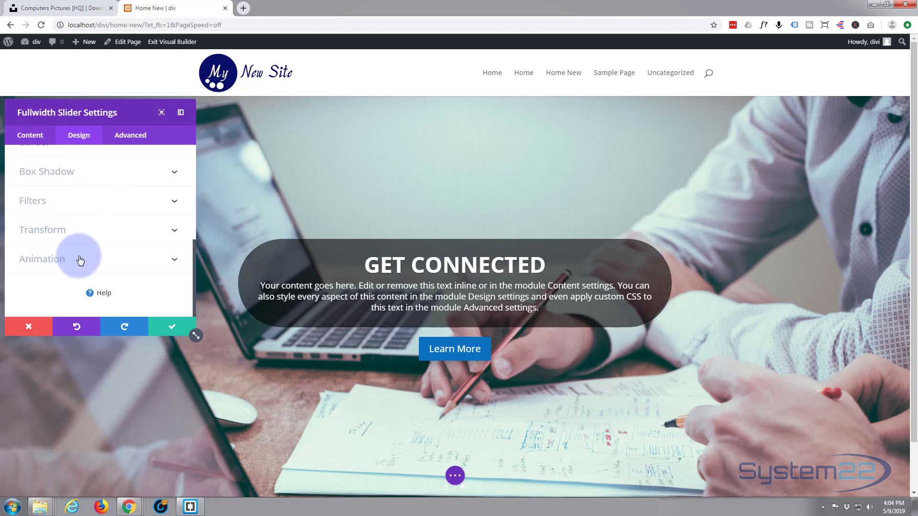
left_click(84, 259)
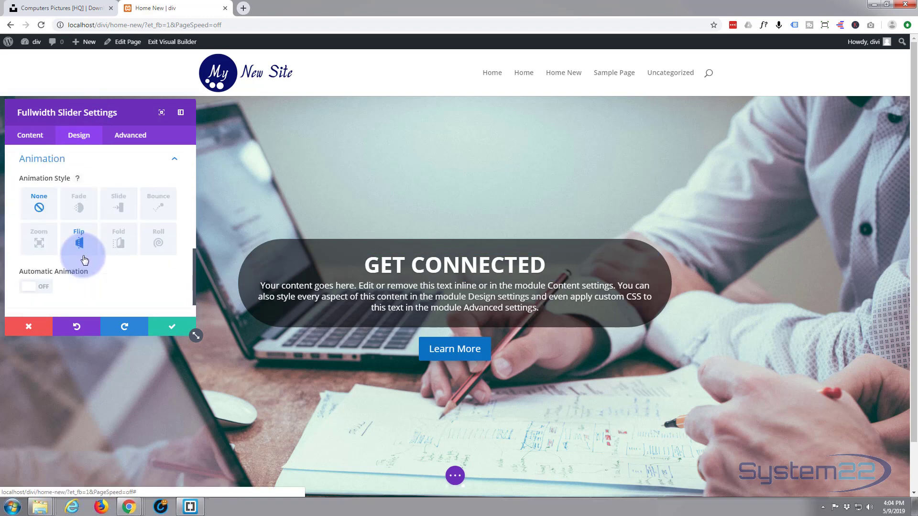
scroll(108, 270, "down", 1)
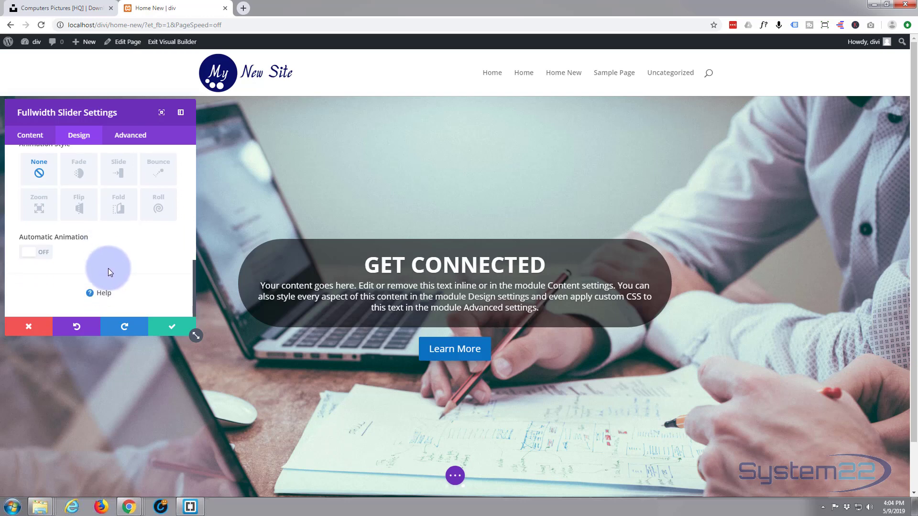
scroll(108, 268, "up", 1)
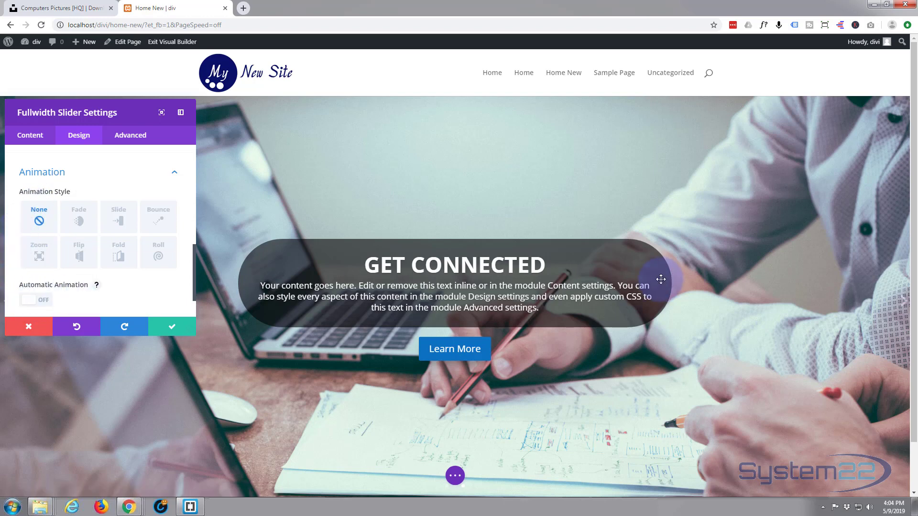
left_click(46, 301)
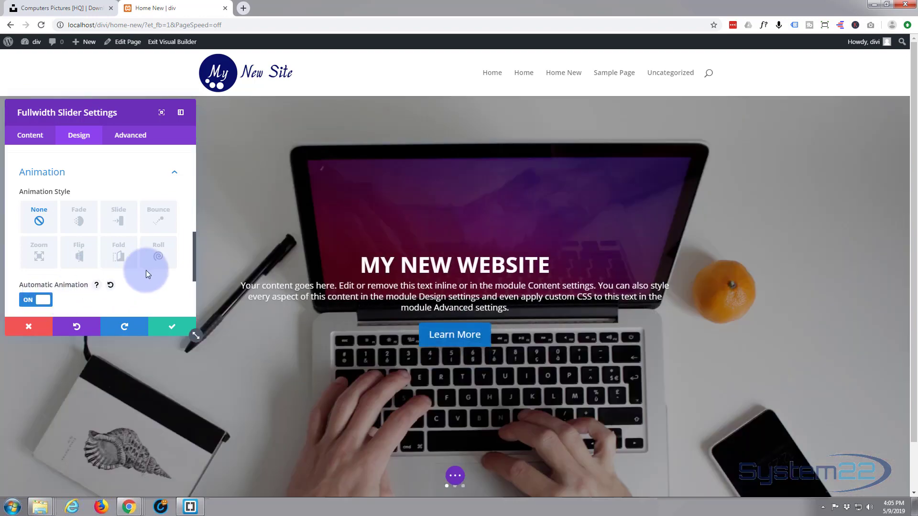
Step: Set the slider's automatic animation speed to 3000 ms and save the module settings
scroll(154, 267, "down", 3)
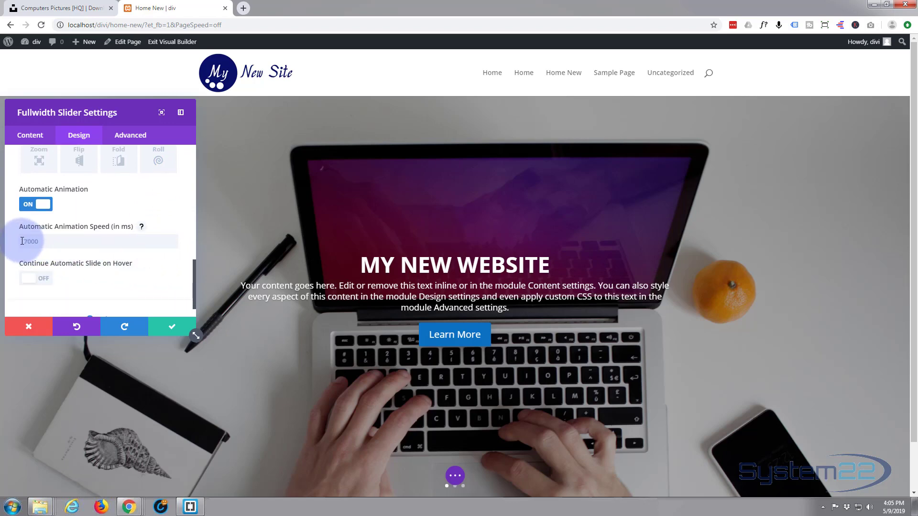
left_click_drag(21, 241, 48, 242)
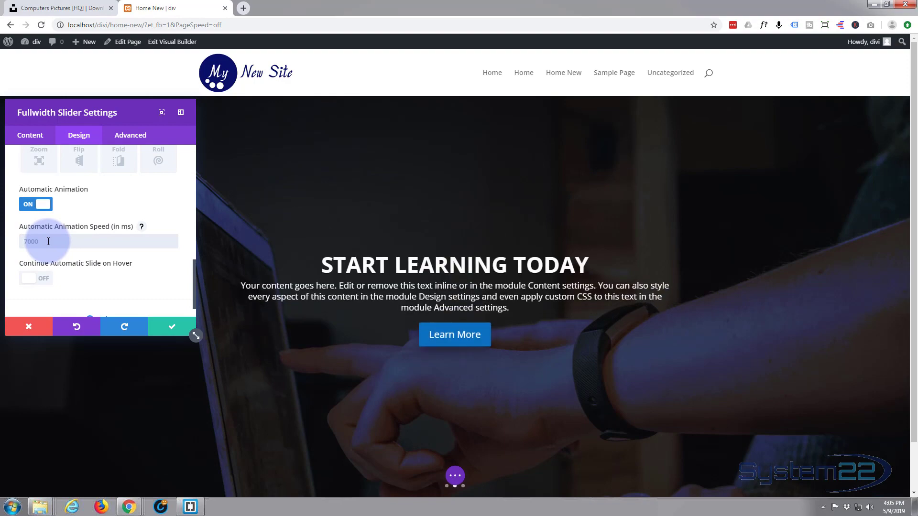
type("30000")
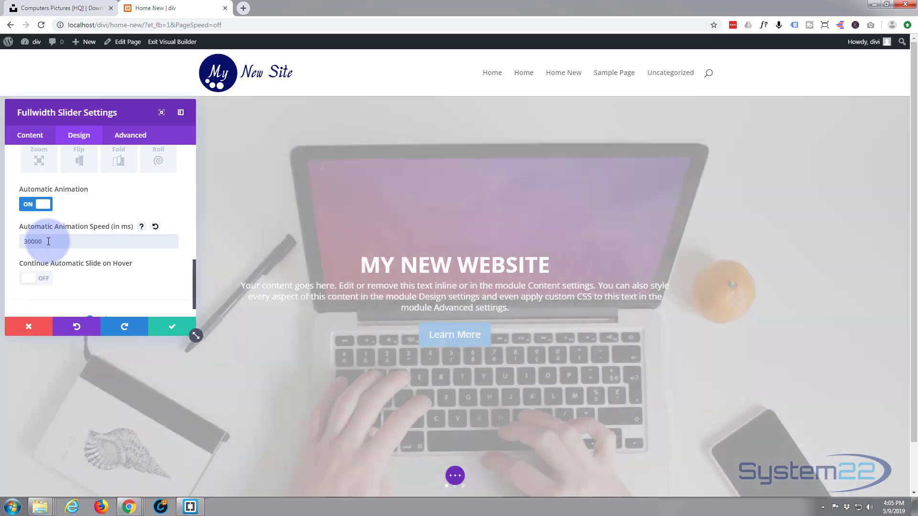
key("BackSpace")
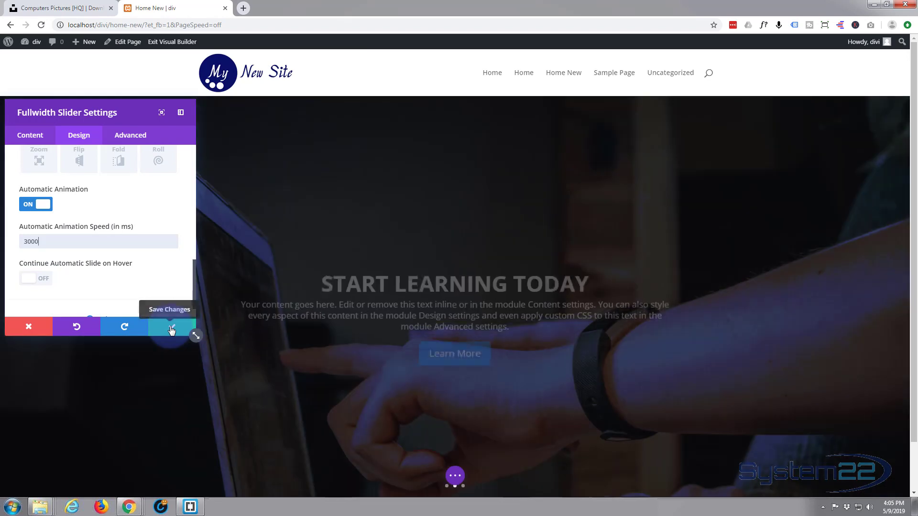
left_click(171, 330)
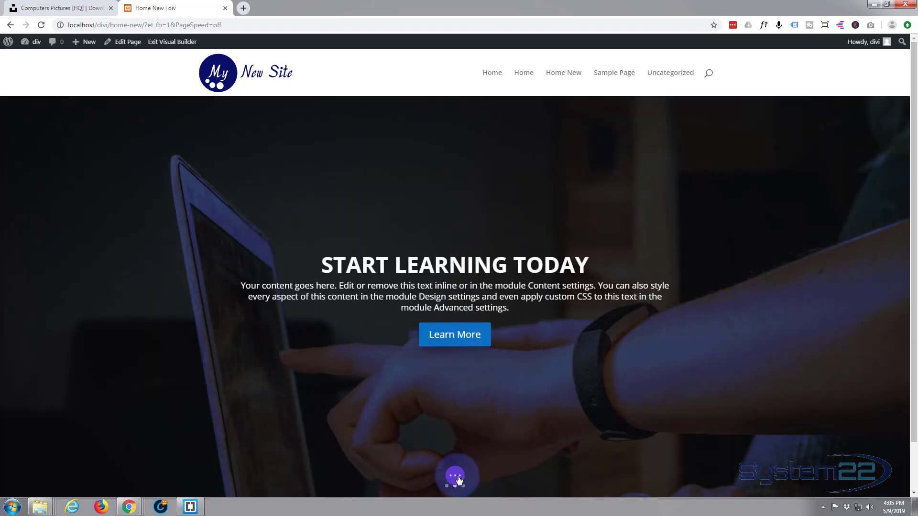
Step: Save the page and exit the Visual Builder
left_click(455, 478)
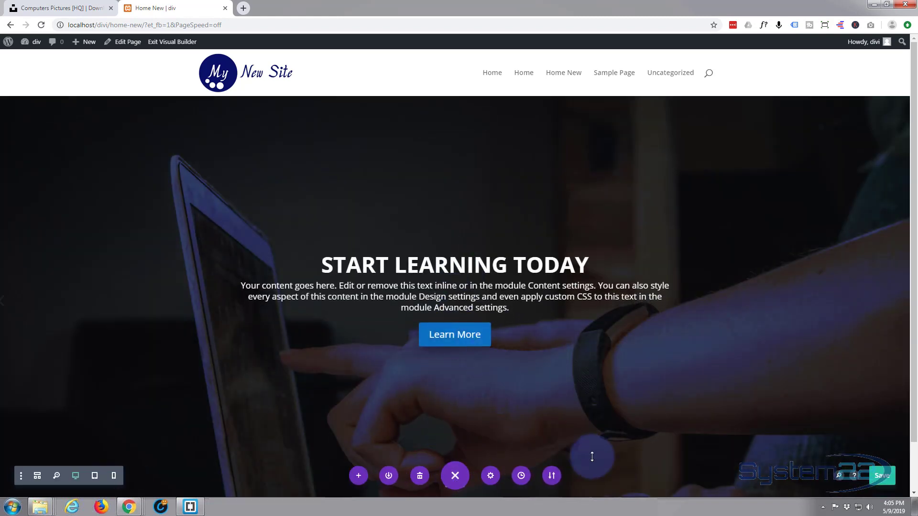
left_click(882, 478)
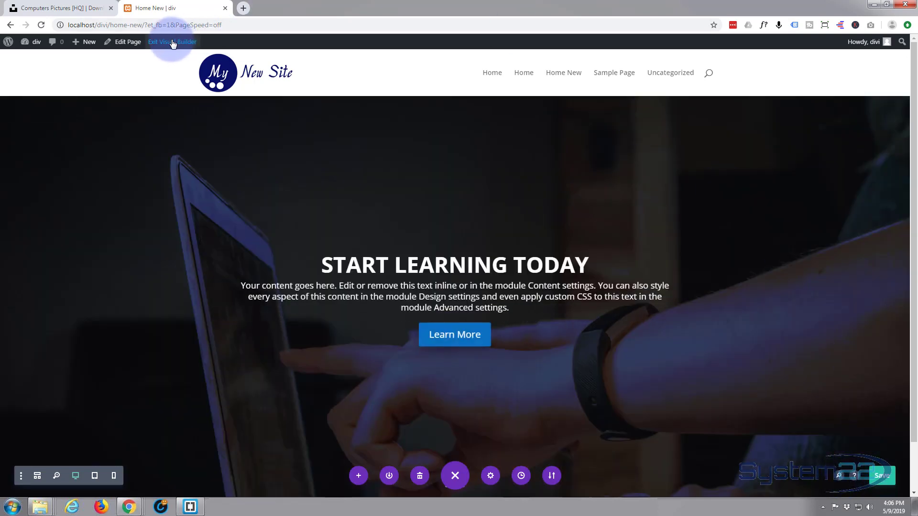
left_click(173, 45)
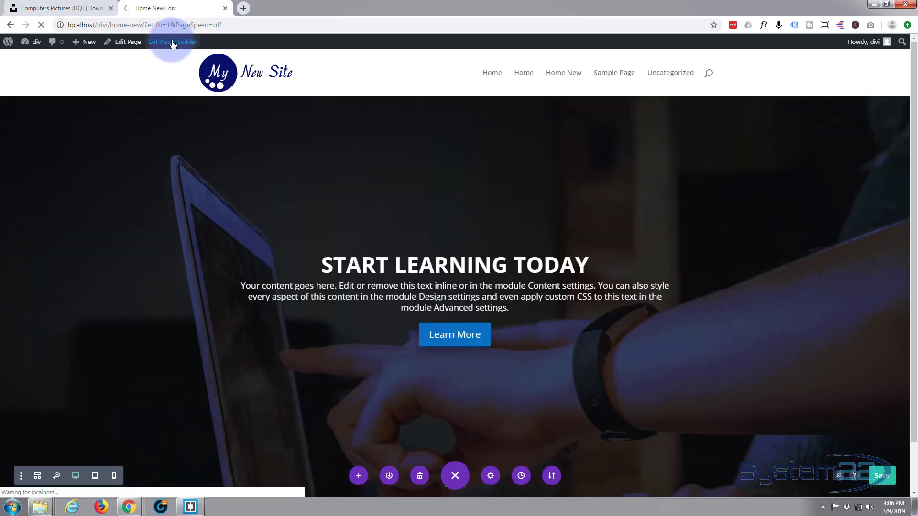